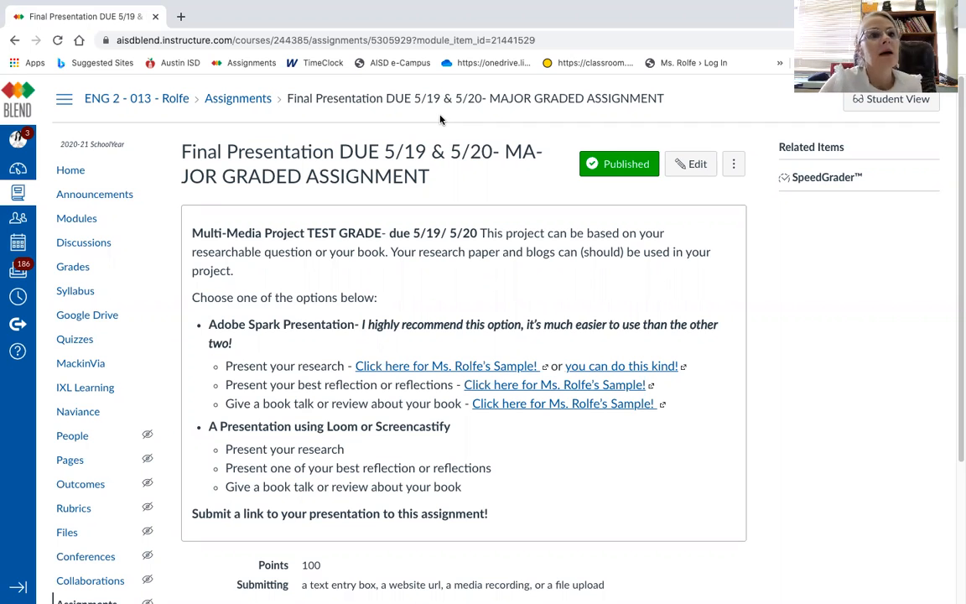
Open the Austin ISD portal dashboard (portal.austinisd.org) in a new browser tab.
left_click(182, 16)
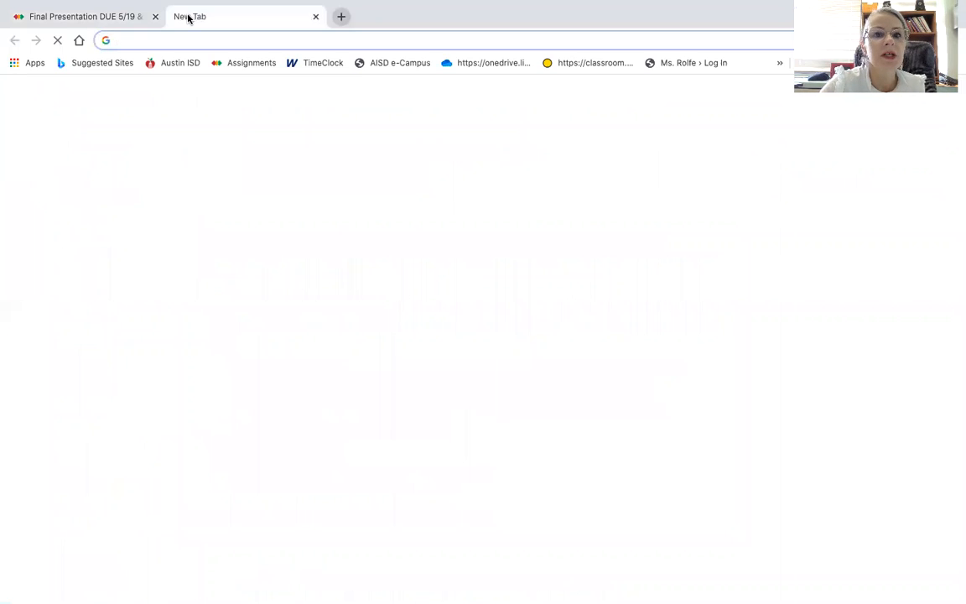
left_click(220, 46)
type("pr")
key("BackSpace")
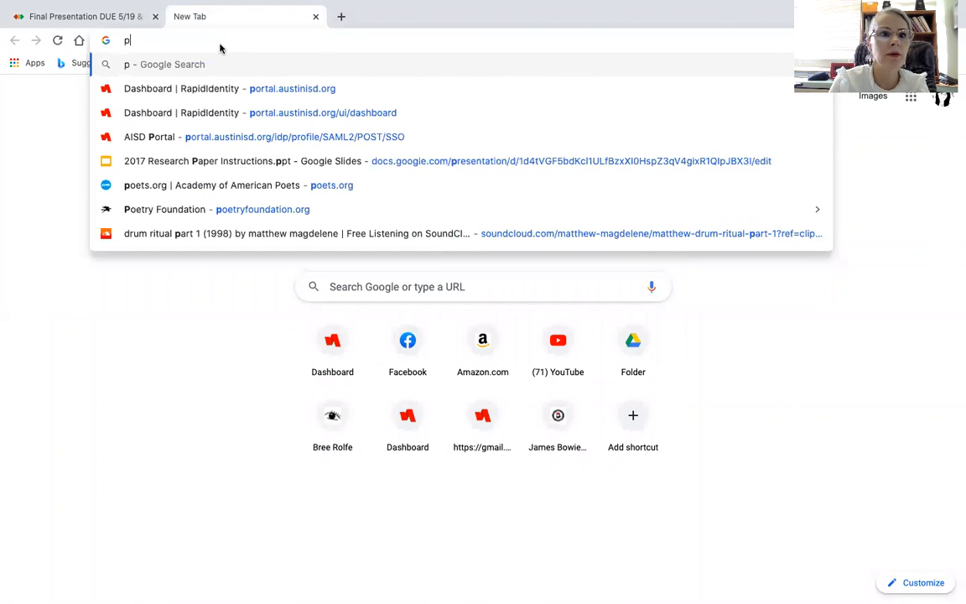
type("o")
key("Return")
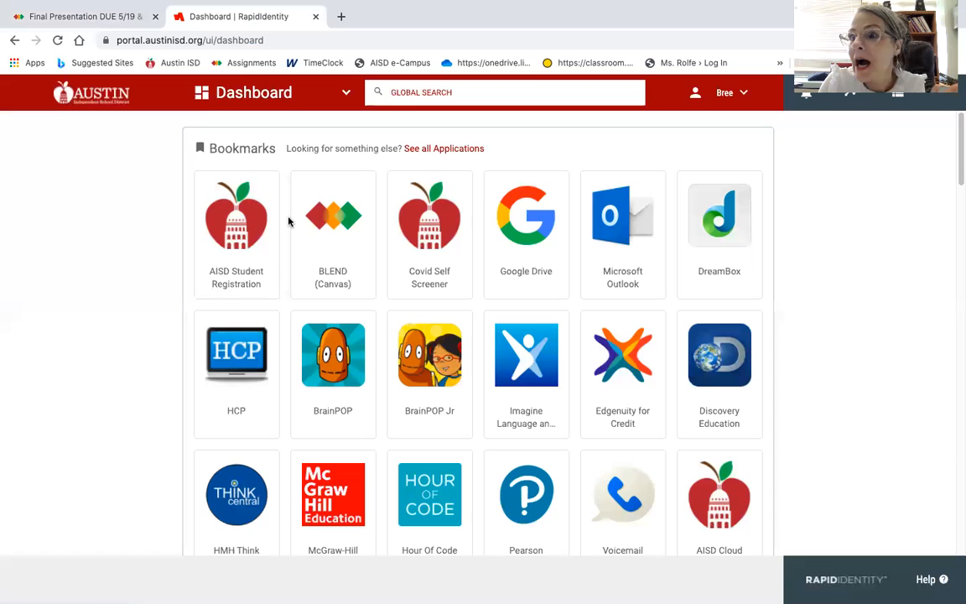
Search the portal for "spark" and launch the Adobe Spark application.
scroll(480, 380, "down", 5)
scroll(480, 380, "up", 5)
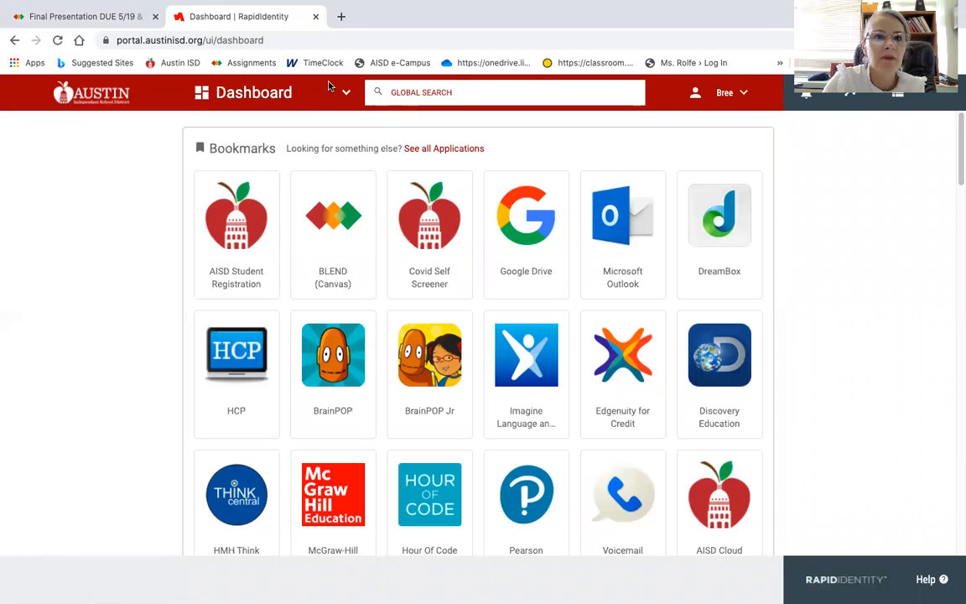
left_click(423, 87)
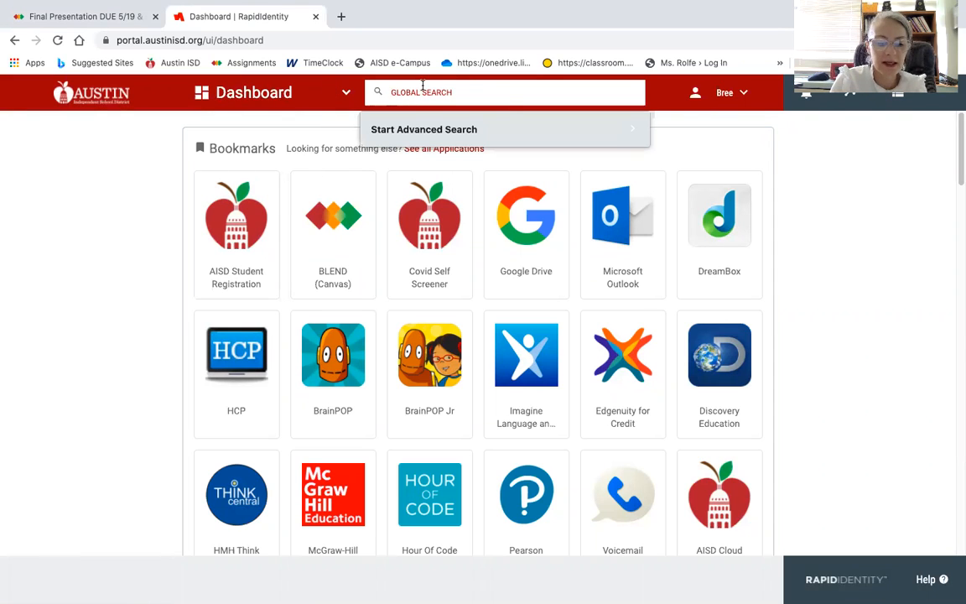
type("spark")
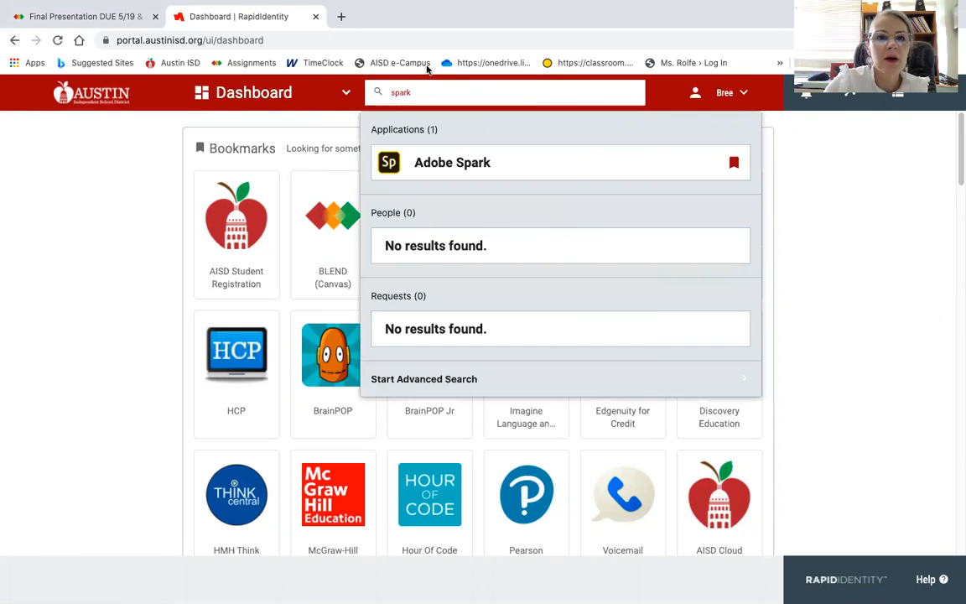
left_click(415, 165)
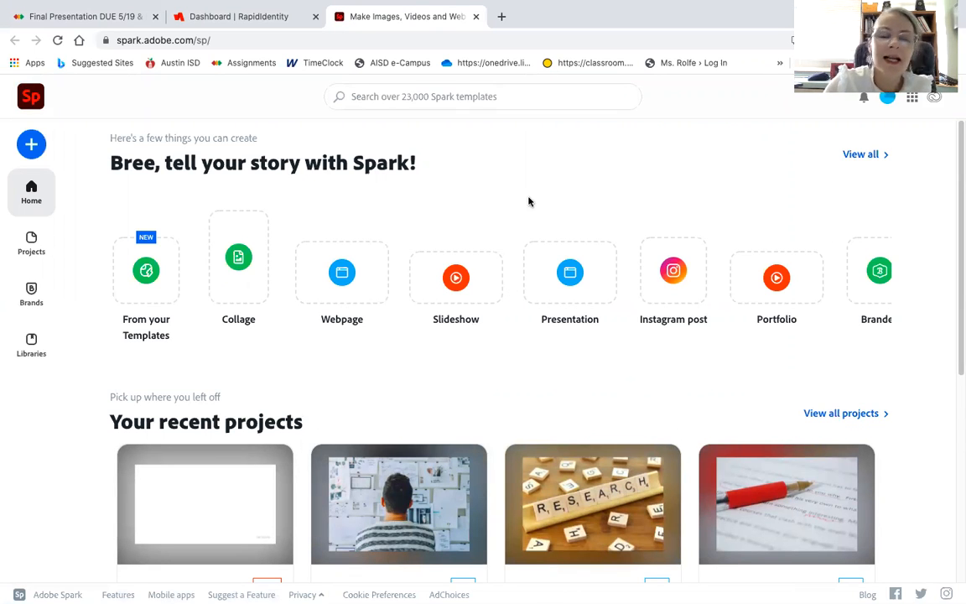
Locate the Adobe Spark tile among the portal dashboard's bookmarks, and return to the Spark home page.
left_click(251, 16)
left_click(617, 319)
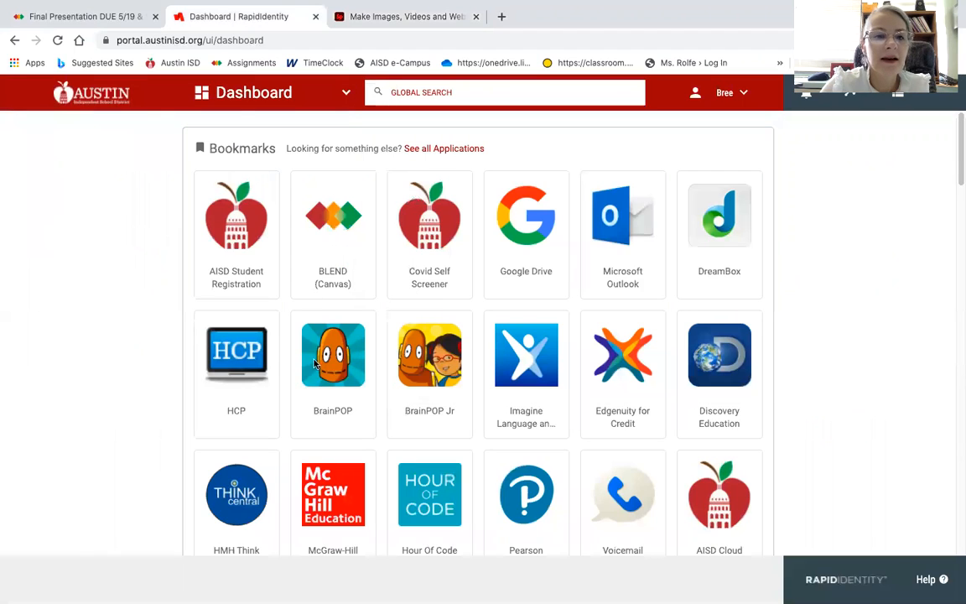
scroll(375, 447, "down", 3)
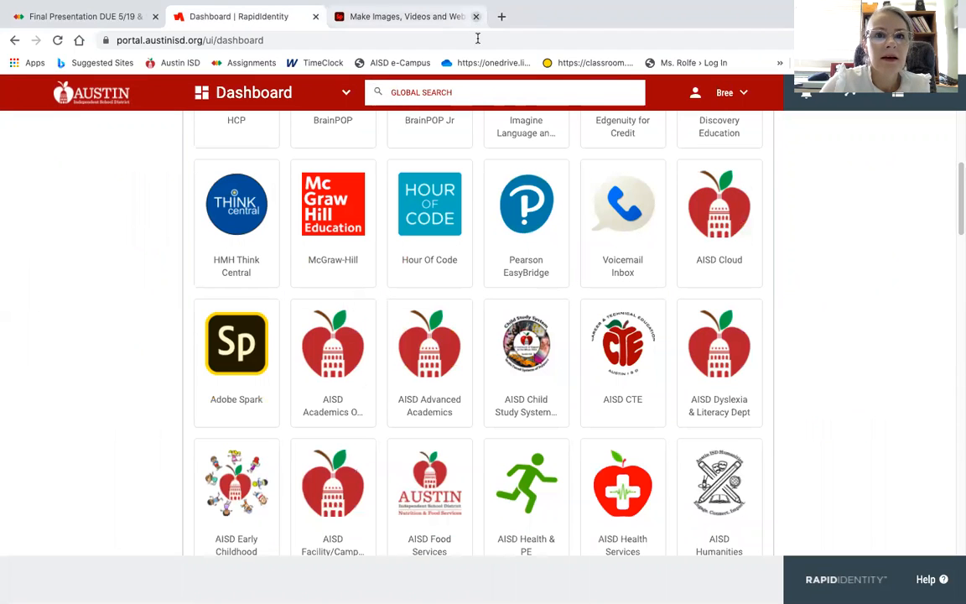
left_click(441, 355)
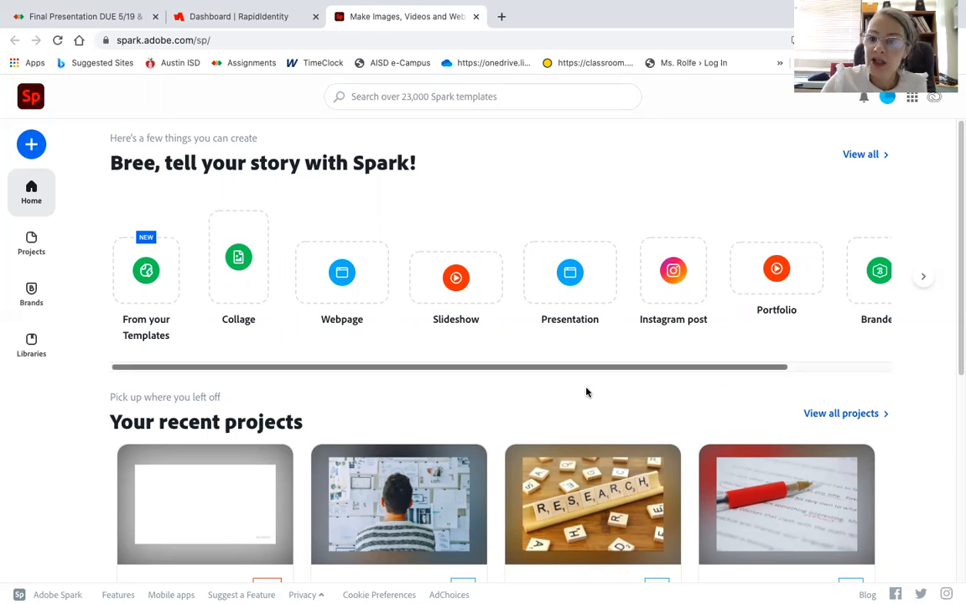
Start a new slideshow project in Spark and title it with the teacher's name followed by "Cool Project".
left_click(442, 285)
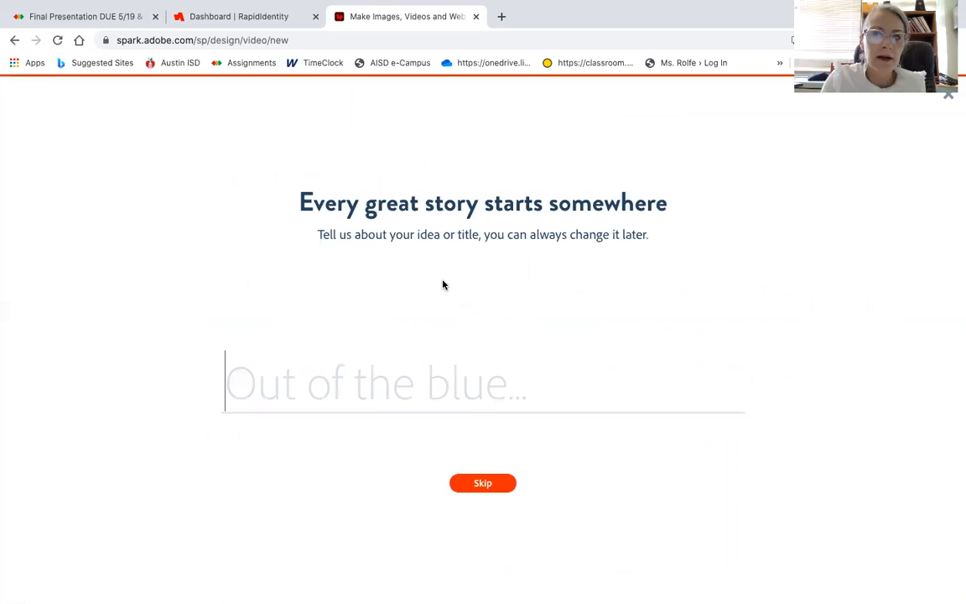
type("Ms")
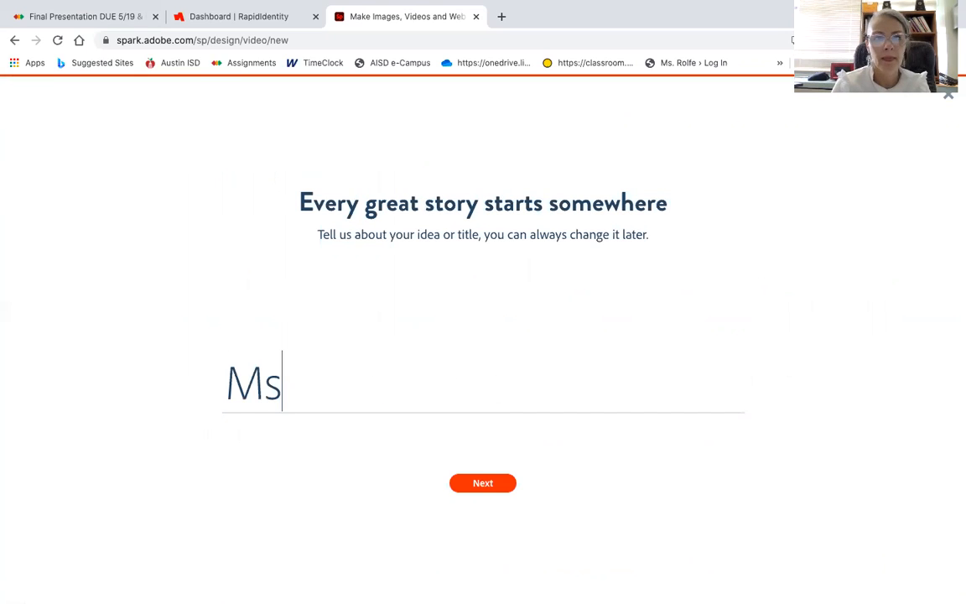
type(". Rolfe's Cool Project")
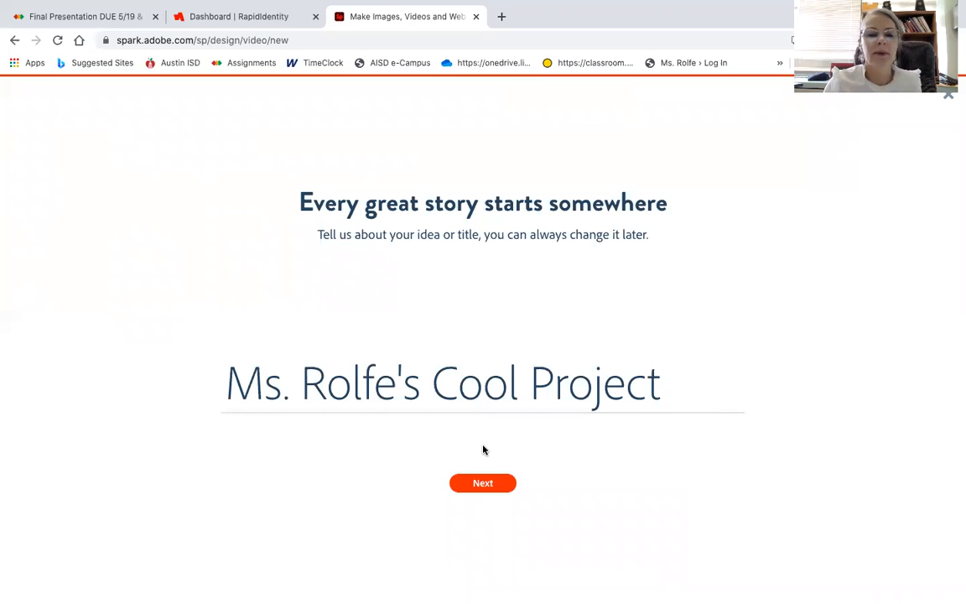
left_click(490, 485)
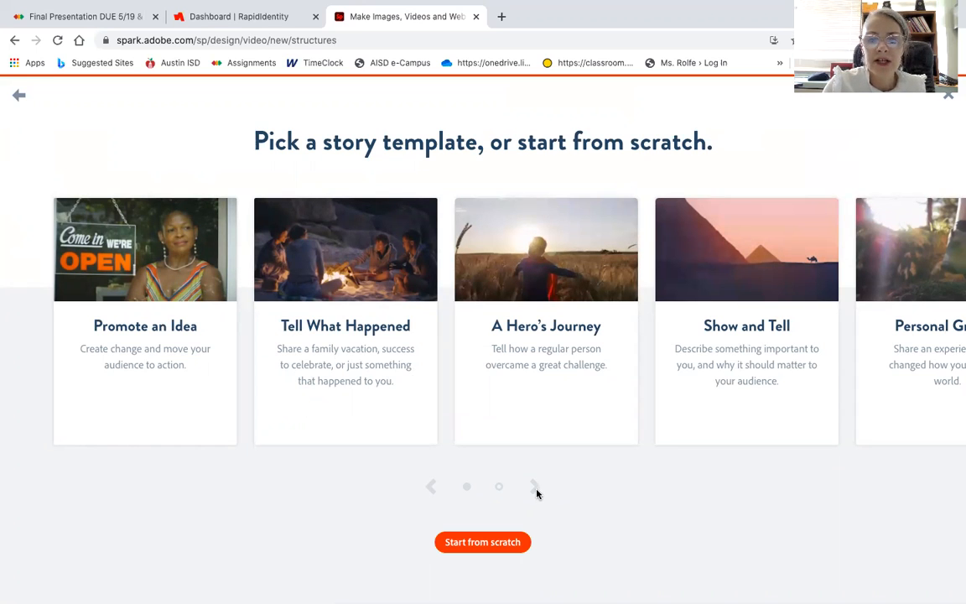
Browse the available story templates and choose Promote an Idea for the video.
left_click(536, 490)
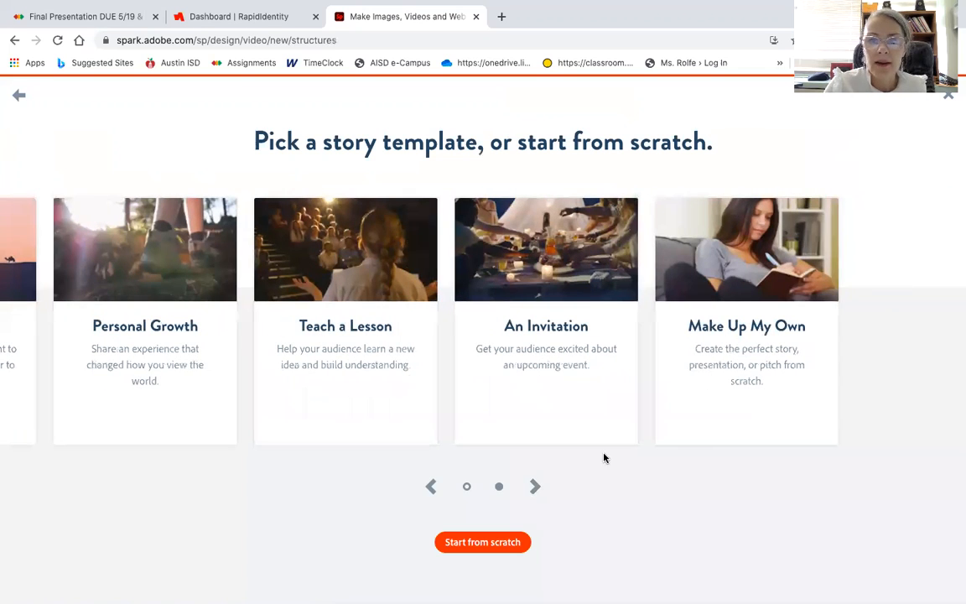
left_click(430, 493)
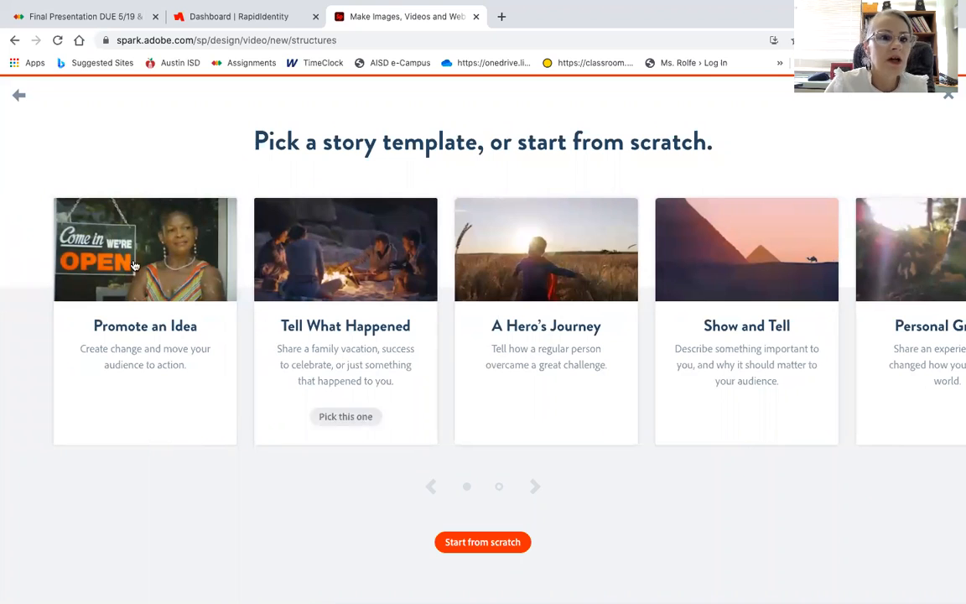
mouse_move(142, 265)
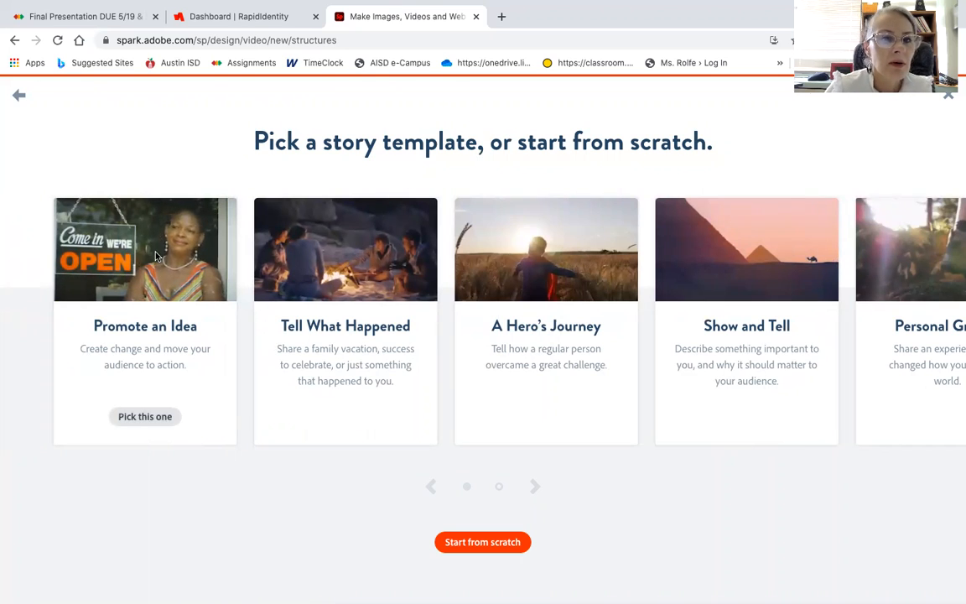
left_click(139, 228)
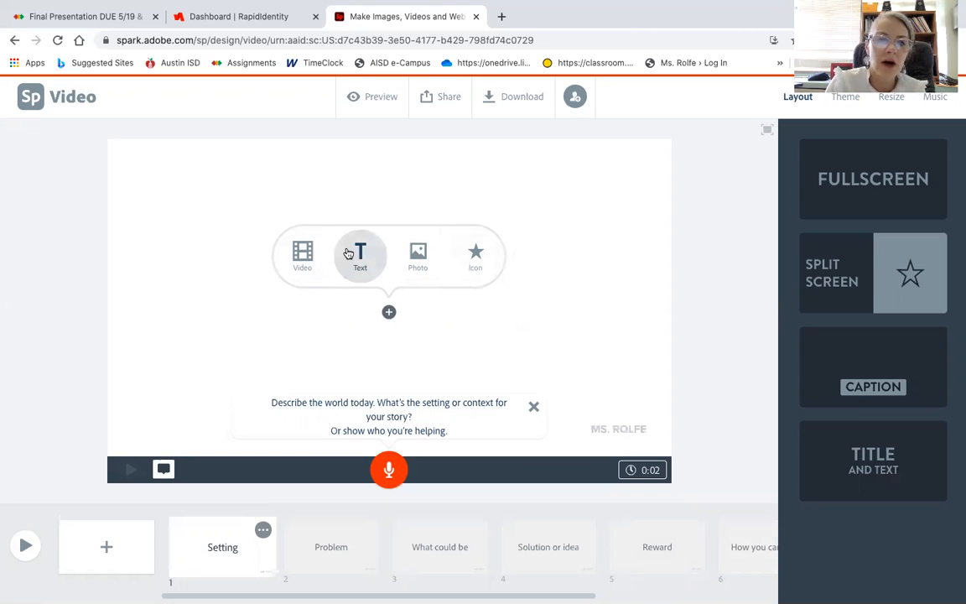
Review the photo source options and upload the Pride Week collage image to the Setting slide.
left_click(431, 263)
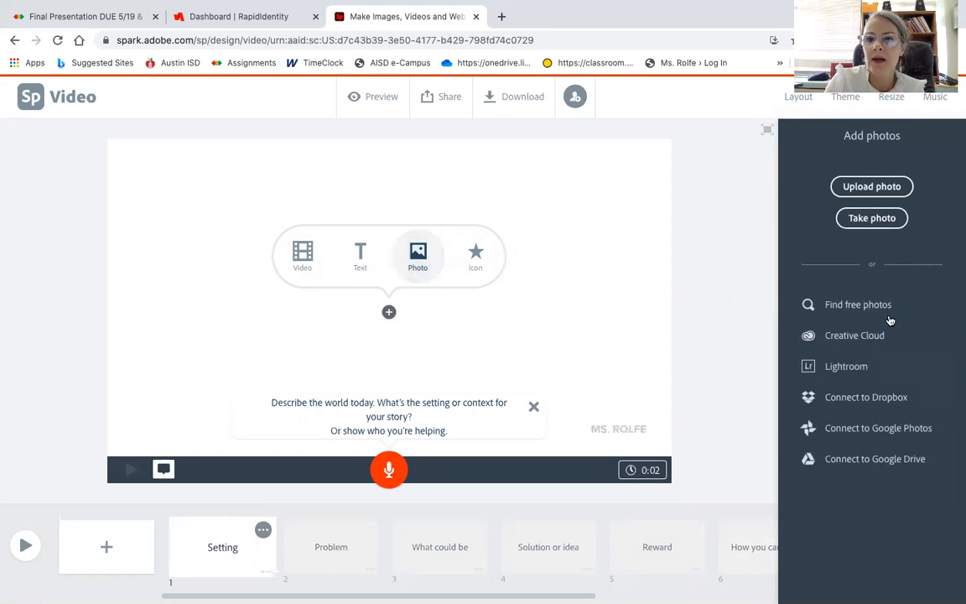
left_click(858, 304)
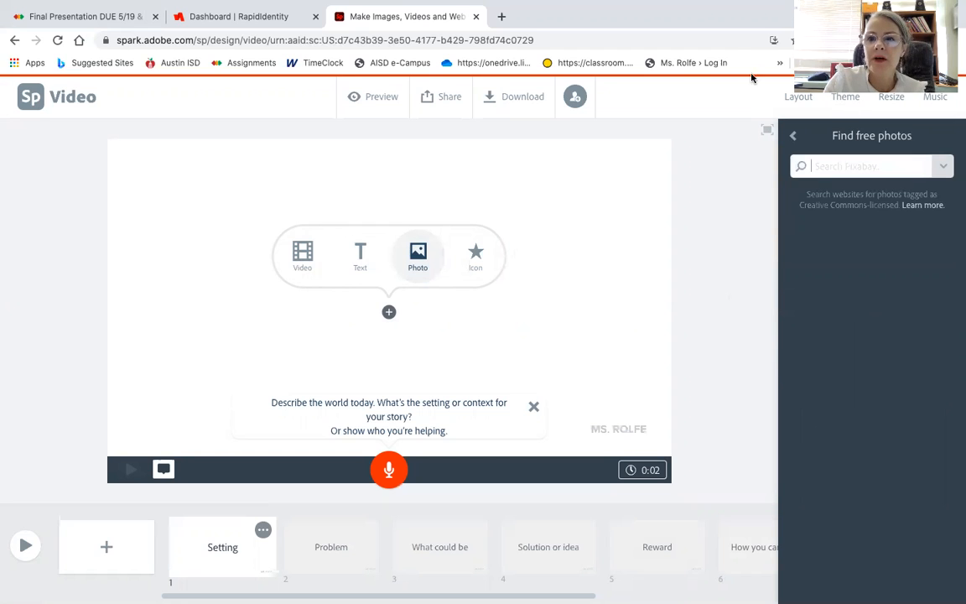
left_click(794, 137)
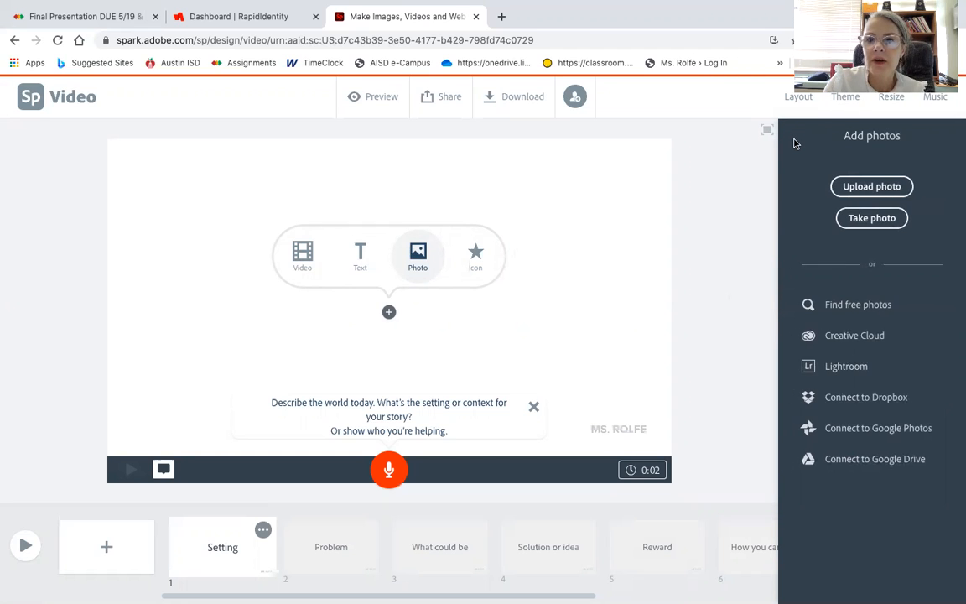
left_click(887, 195)
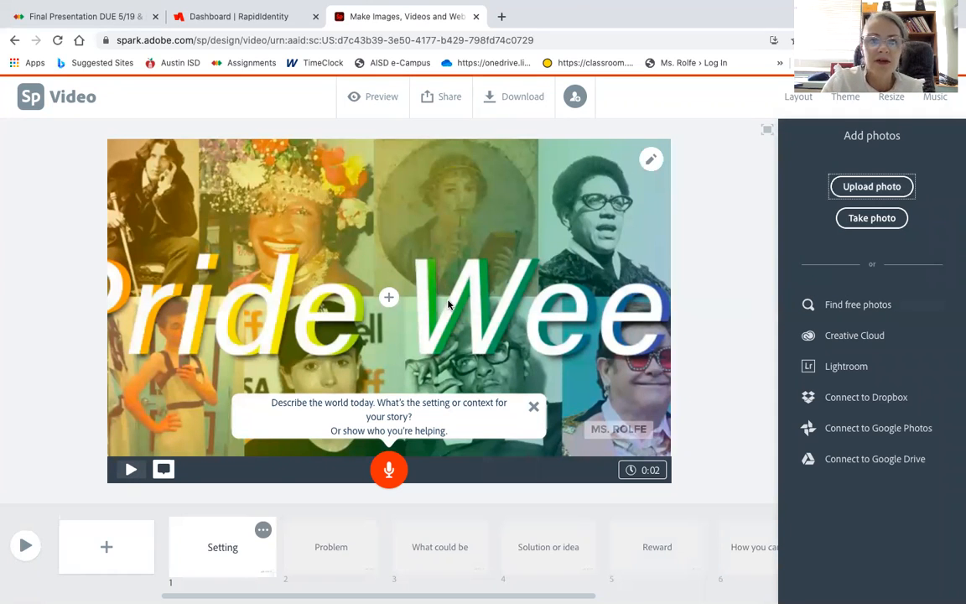
Add the text "YAY! Adding text!" over the photo on the first slide.
left_click(388, 299)
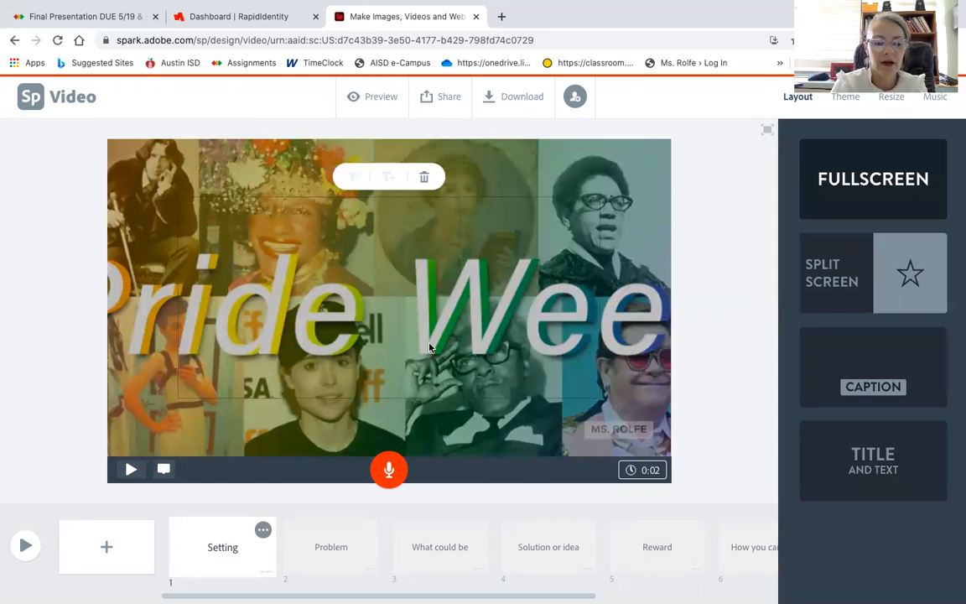
type("YAY")
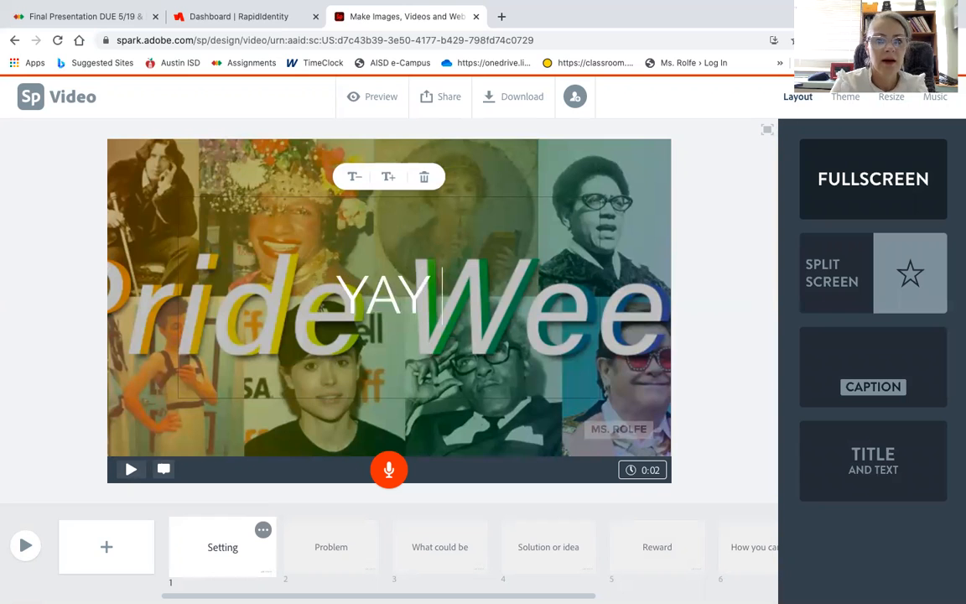
type("! Addi")
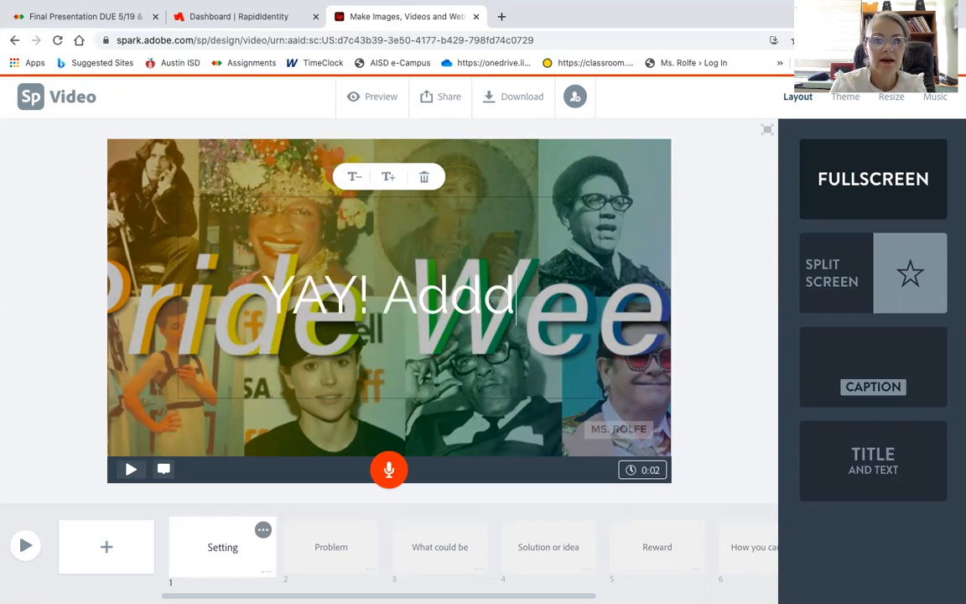
type("ng text!")
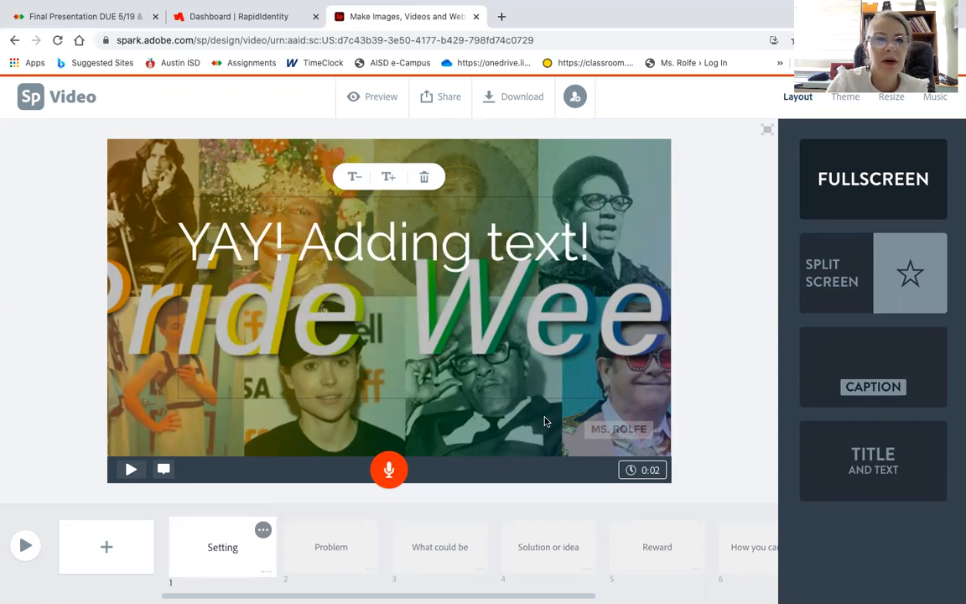
left_click(489, 374)
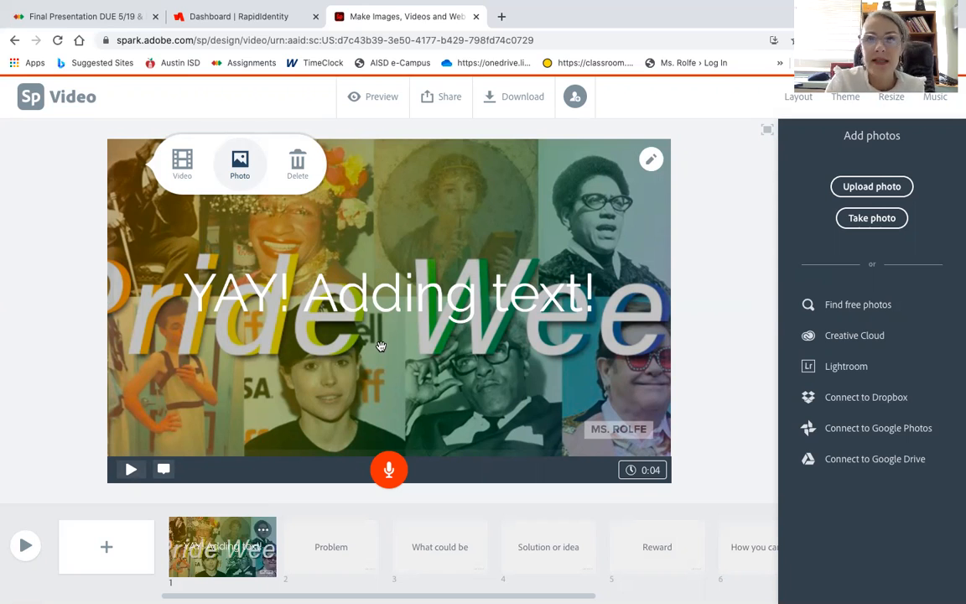
Record a short voice narration for the first slide.
left_click(393, 471)
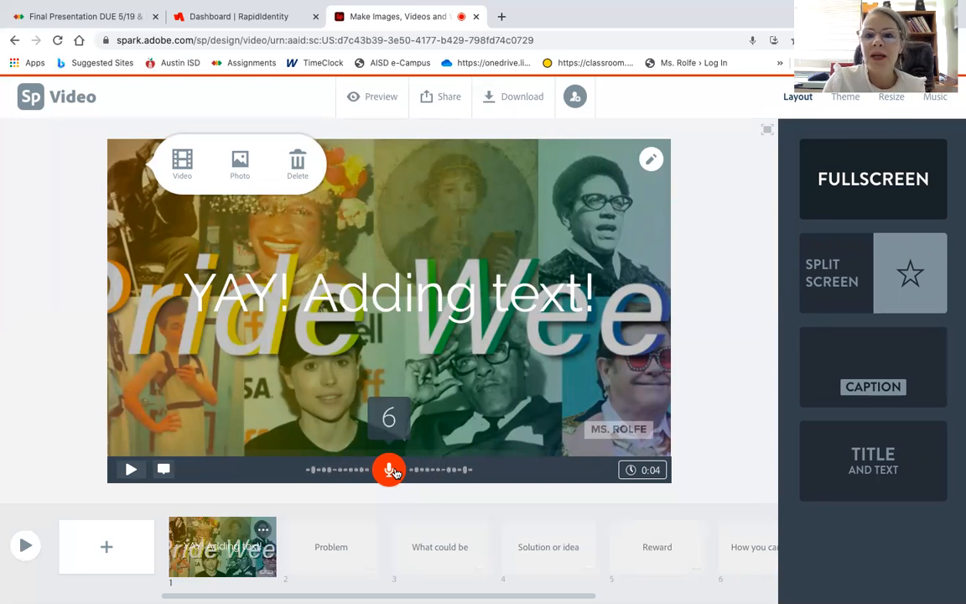
left_click_drag(394, 472, 396, 471)
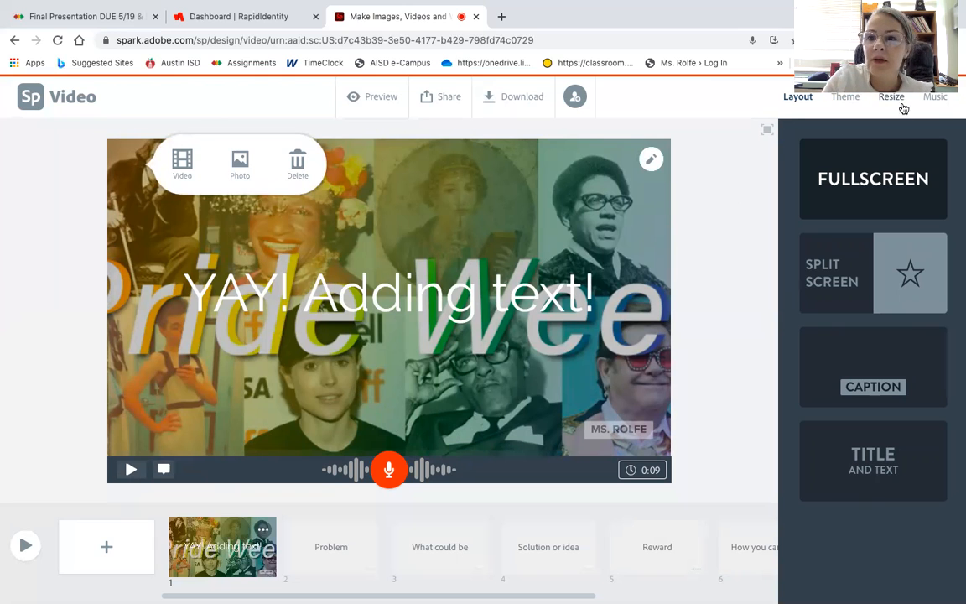
Set the background music to Highway and preview the Across the Bridge and Ukulele Stroll tracks.
left_click(935, 96)
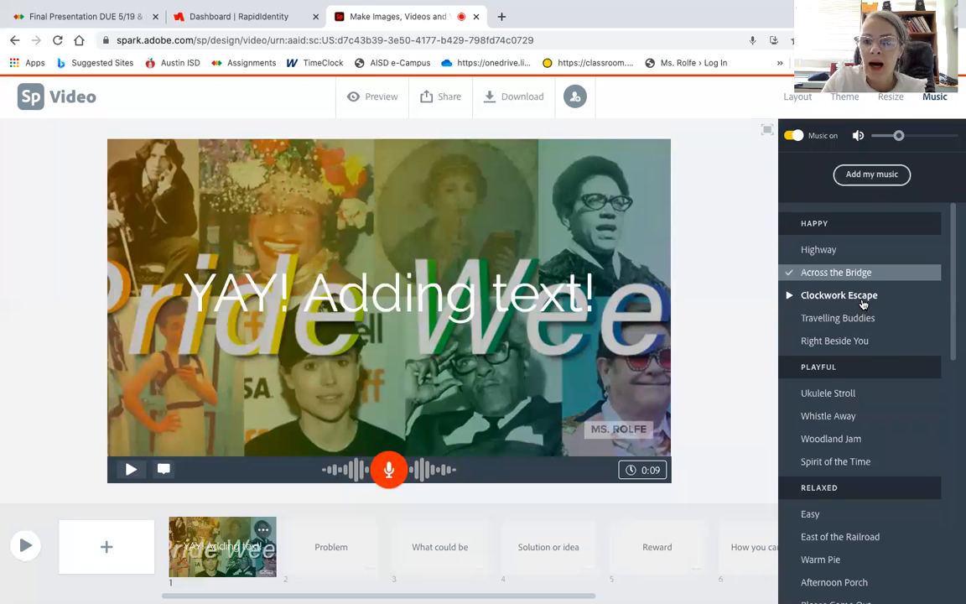
left_click(822, 250)
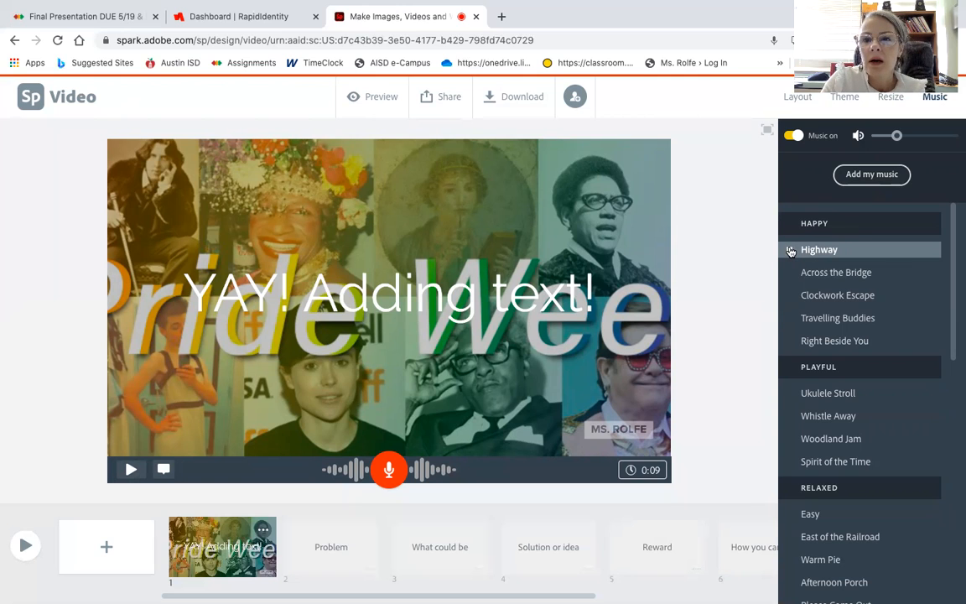
left_click(788, 274)
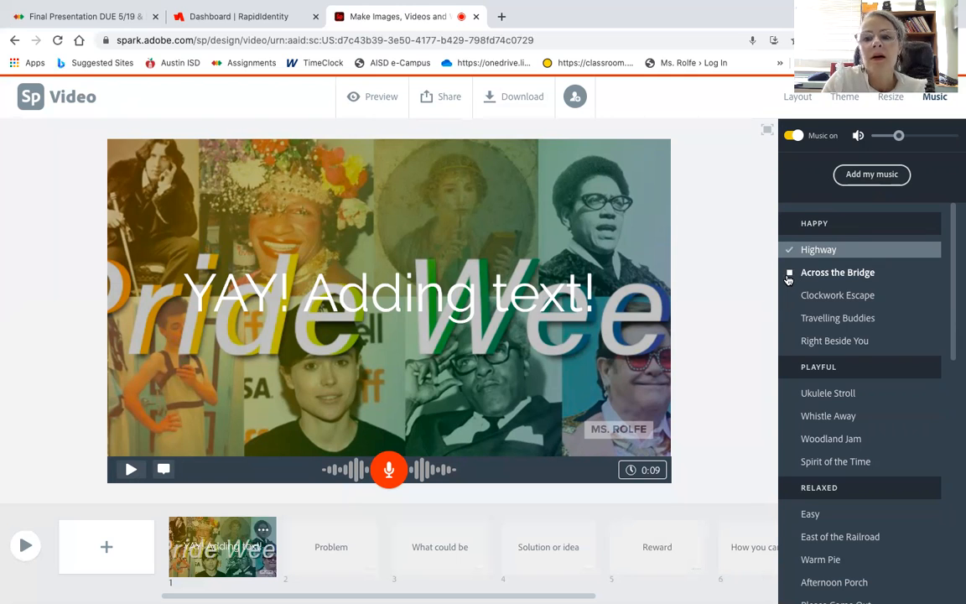
left_click(789, 393)
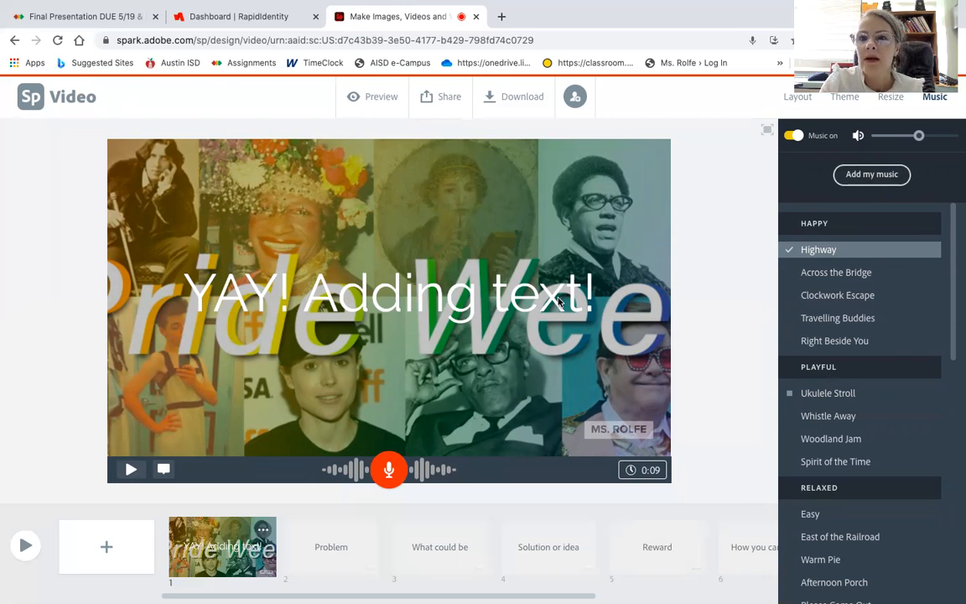
Toggle the background music off and back on, and set its volume slightly below halfway.
mouse_move(919, 135)
left_mouse_down()
mouse_move(951, 135)
mouse_move(885, 135)
mouse_move(945, 136)
mouse_move(906, 136)
left_mouse_up()
left_click(810, 136)
left_click(810, 135)
left_click(888, 137)
left_click_drag(887, 137, 906, 136)
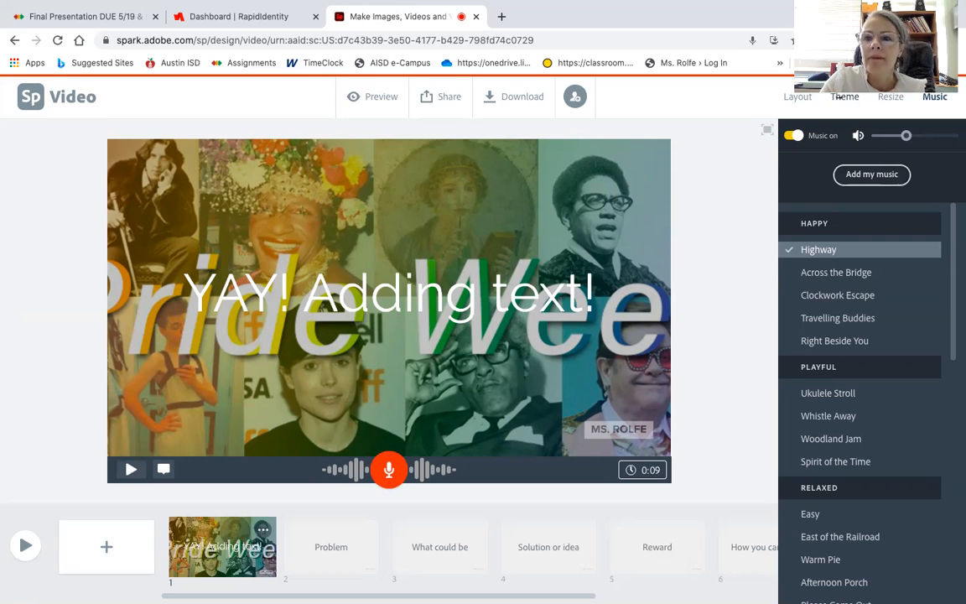
Try the Split Screen and Caption layouts on the first slide, and settle on the Title and Text layout.
left_click(796, 98)
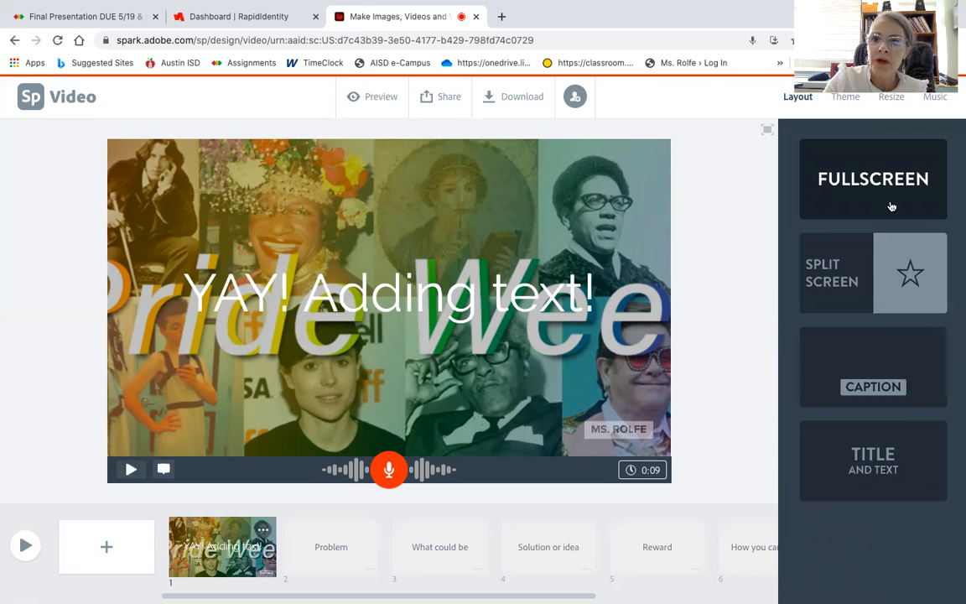
left_click(877, 273)
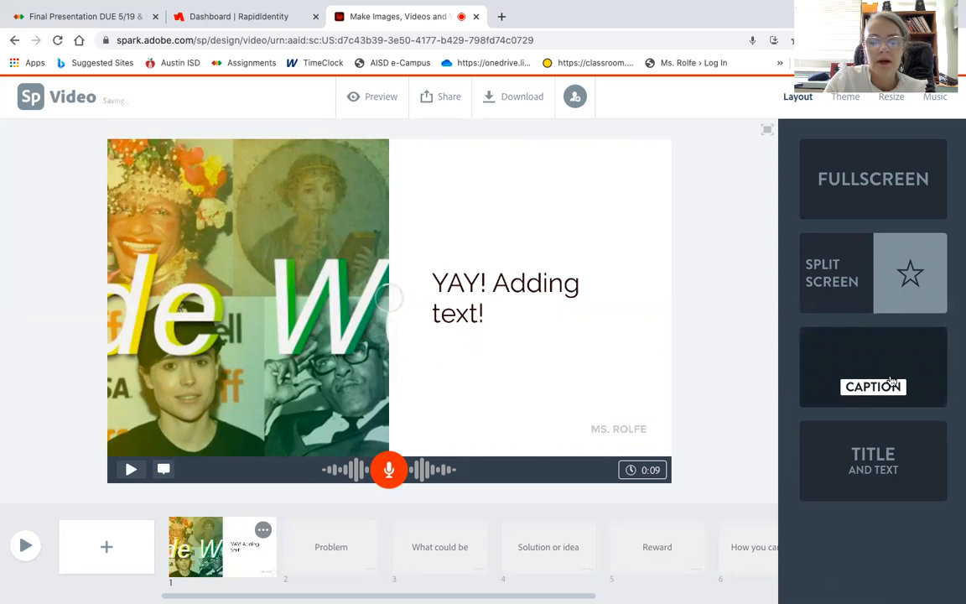
left_click(891, 380)
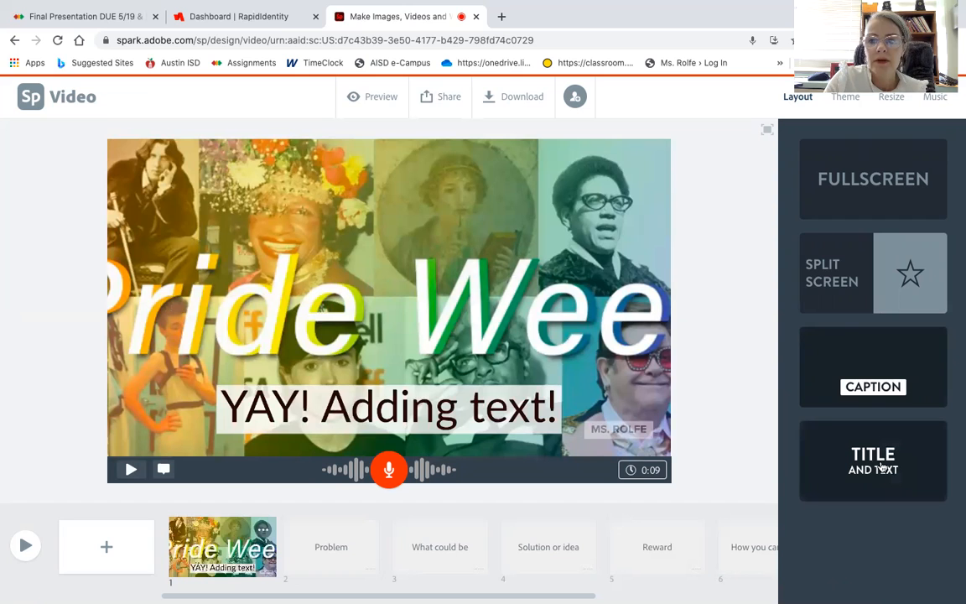
left_click(881, 466)
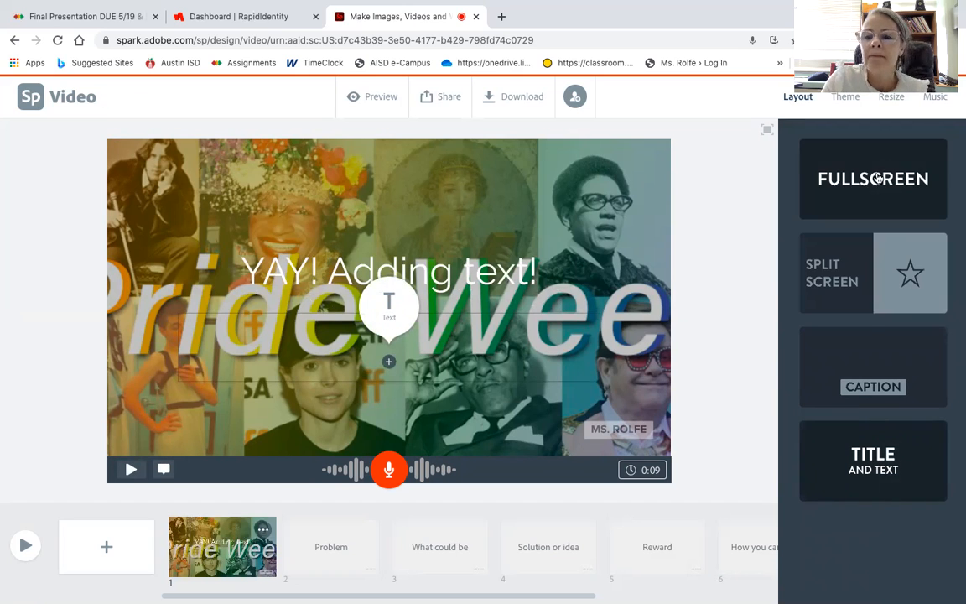
Try the Medium brand theme and the Tidal theme on the video.
left_click(844, 96)
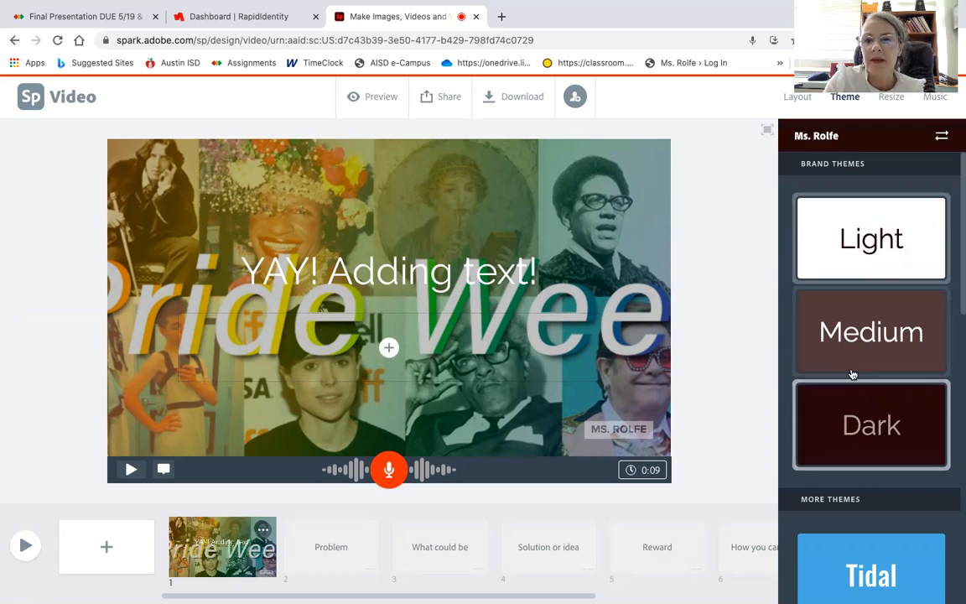
mouse_move(855, 276)
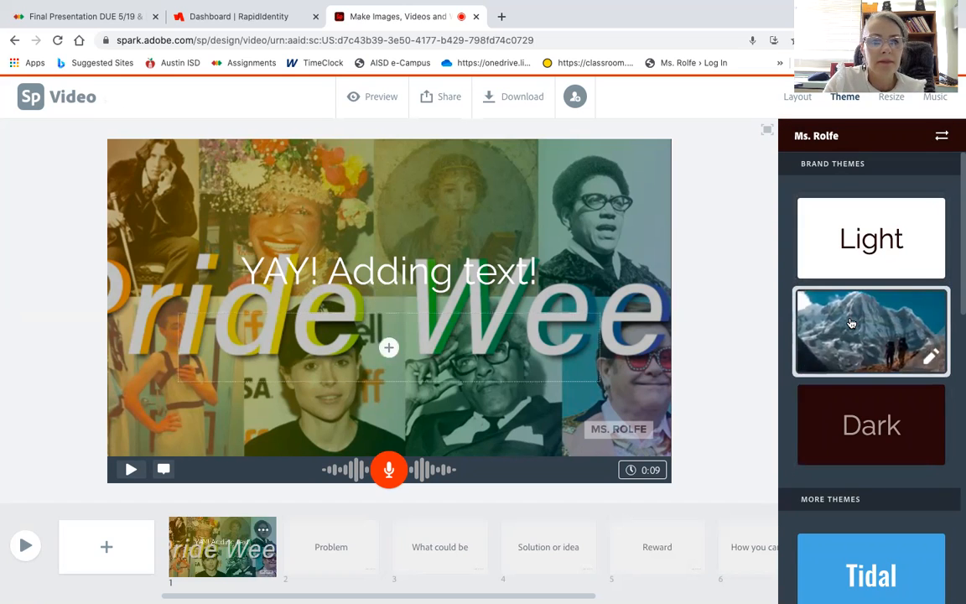
left_click(852, 323)
mouse_move(861, 410)
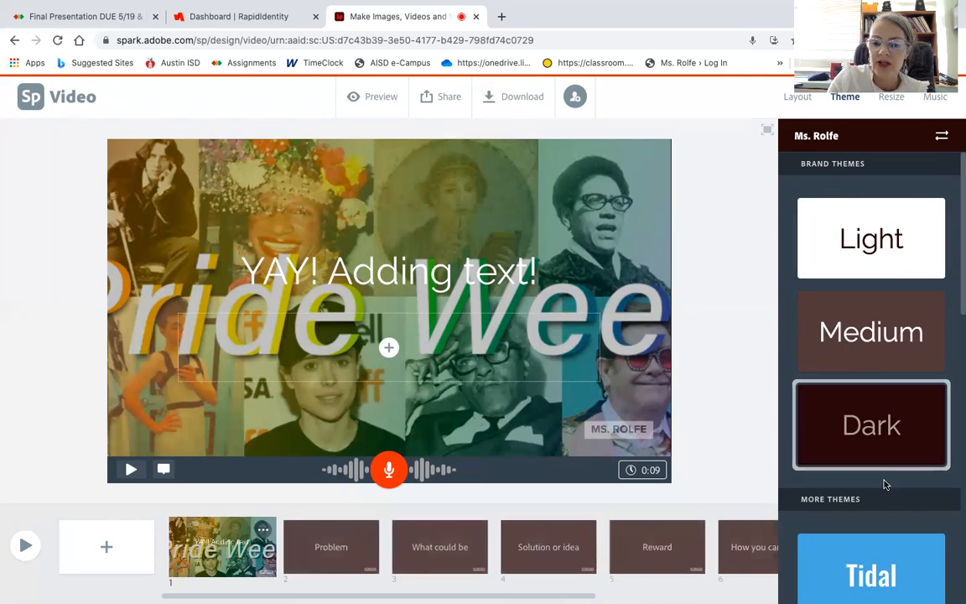
scroll(885, 483, "down", 3)
mouse_move(887, 294)
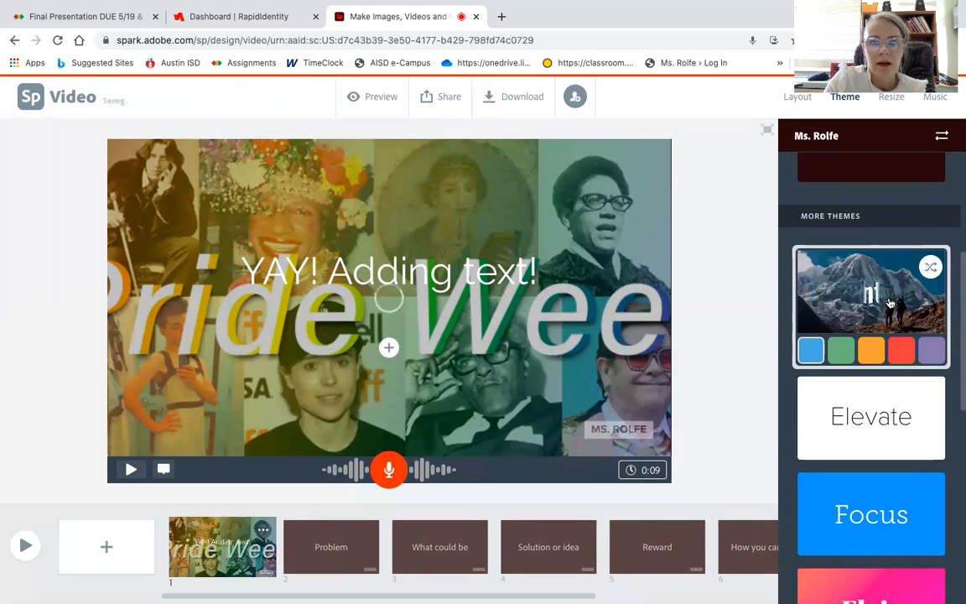
scroll(873, 466, "down", 3)
scroll(871, 473, "down", 2)
left_click(871, 394)
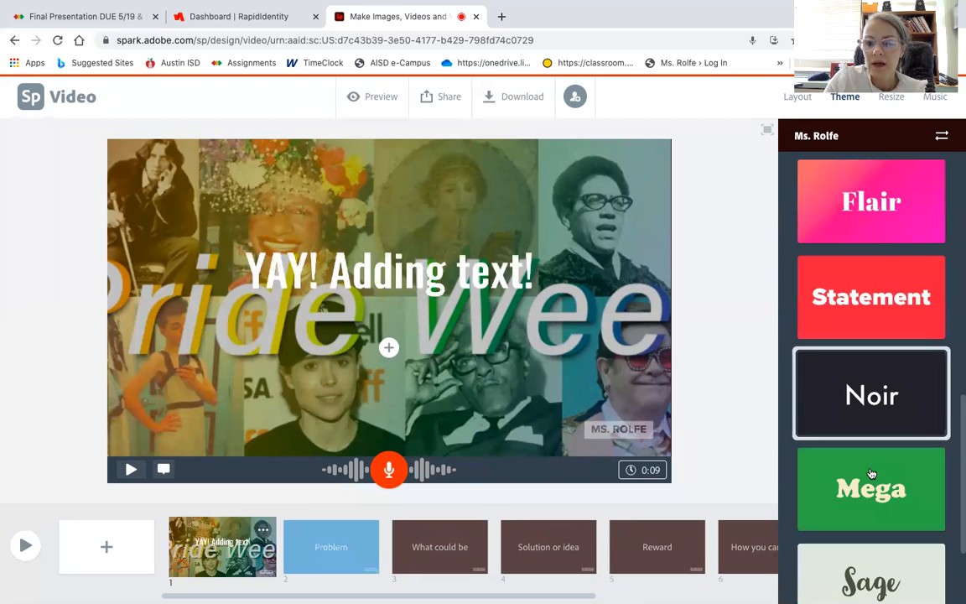
Try the Mega theme on the video and settle on the pink Flair theme.
left_click(872, 470)
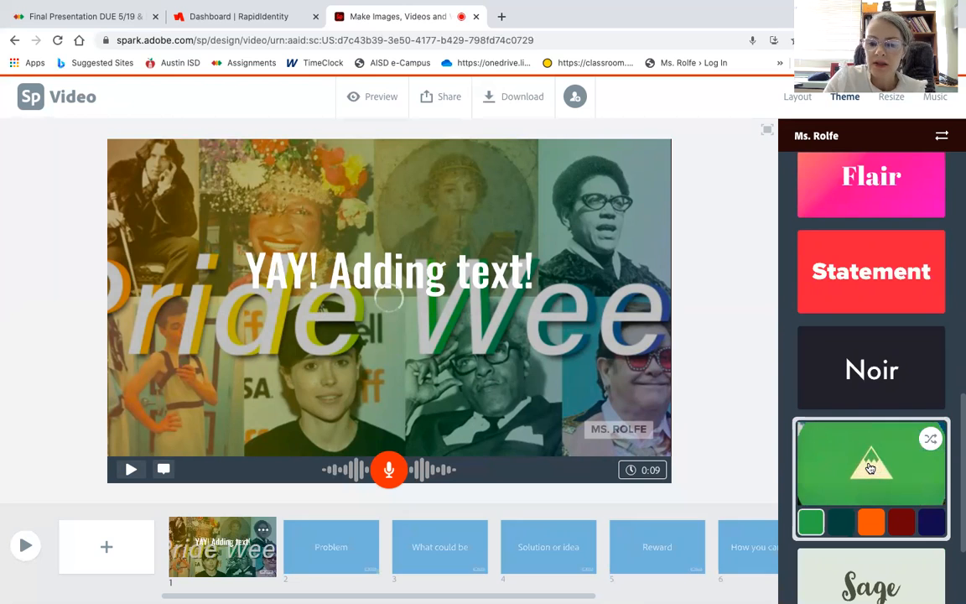
scroll(870, 468, "down", 2)
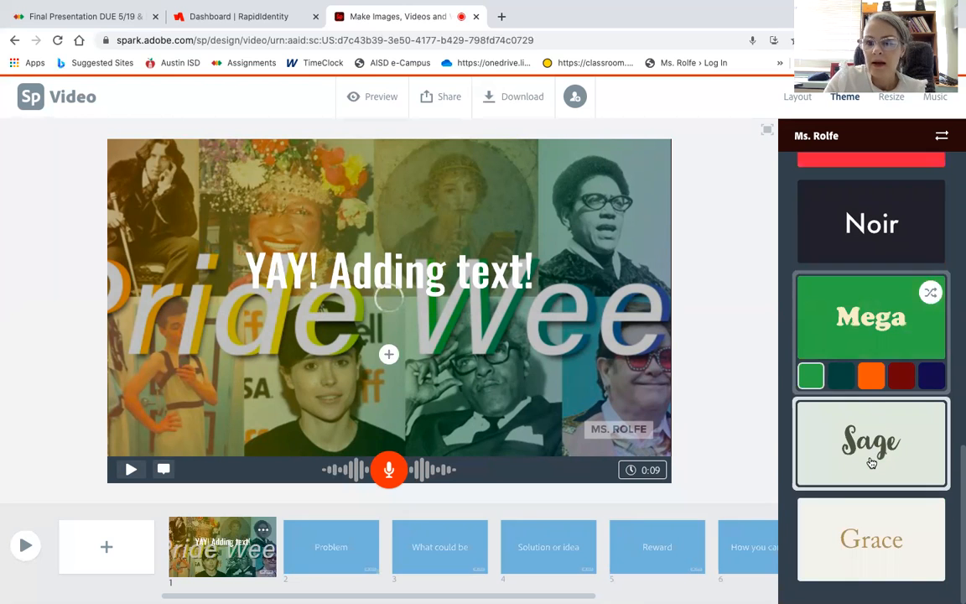
scroll(872, 461, "up", 4)
left_click(865, 319)
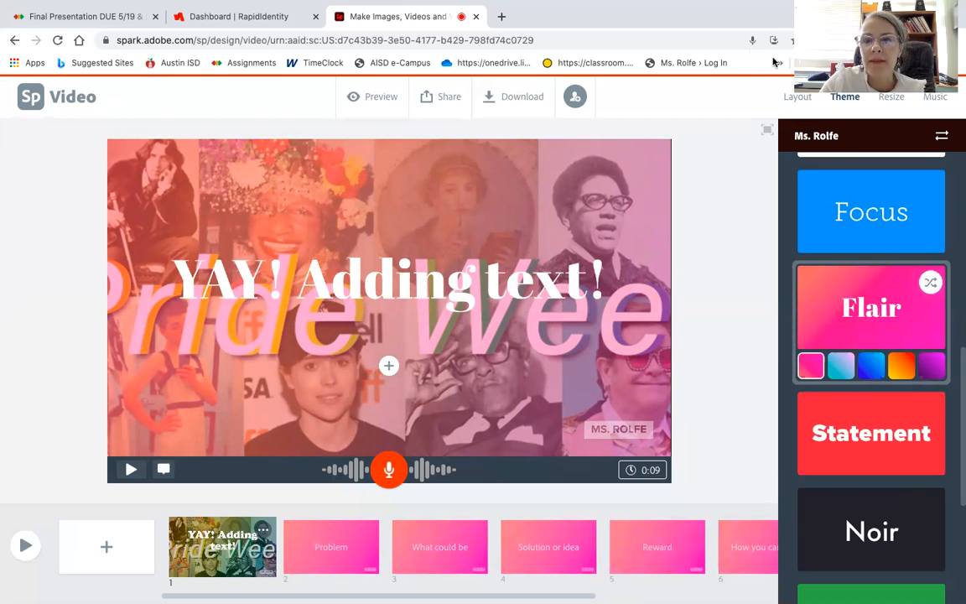
Add a video clip from the computer to the Problem slide and play a short part of it in the trimmer.
left_click(321, 559)
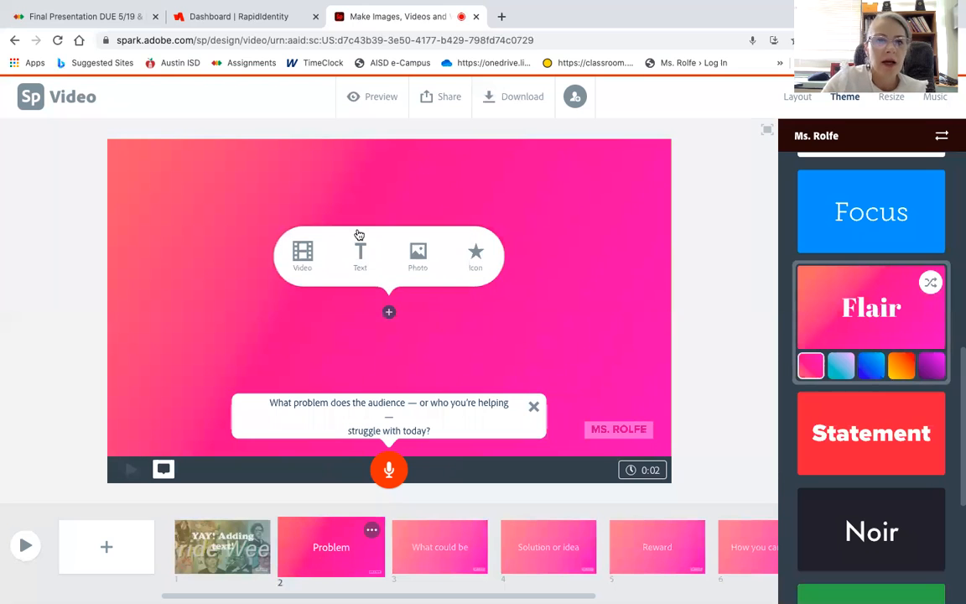
left_click(302, 256)
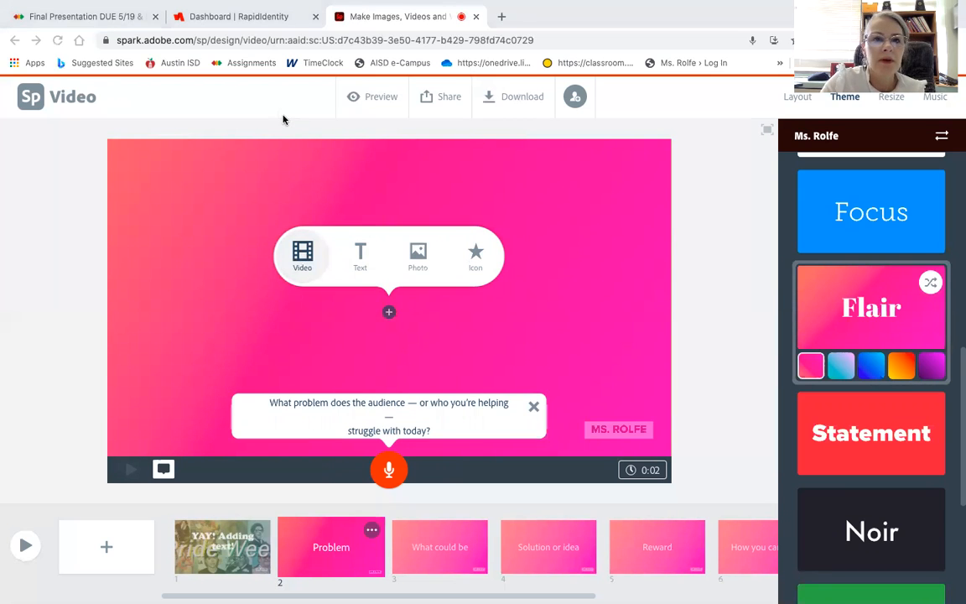
left_click(657, 342)
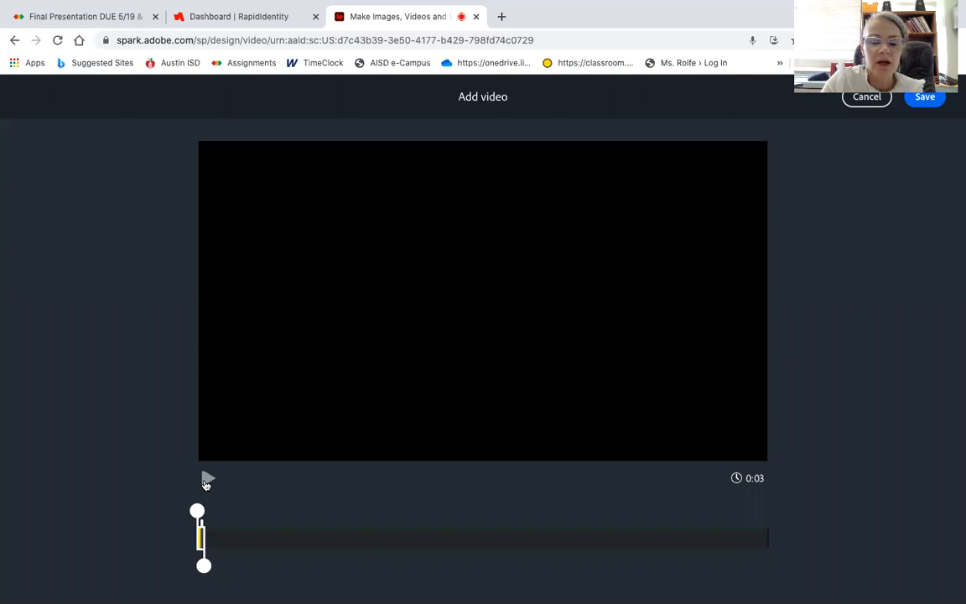
left_click(207, 479)
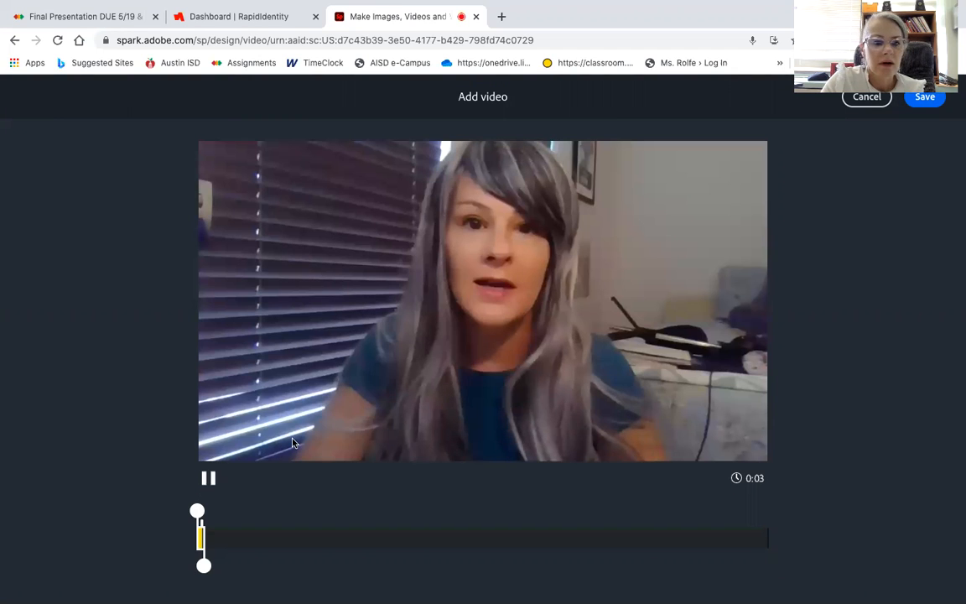
left_click(208, 478)
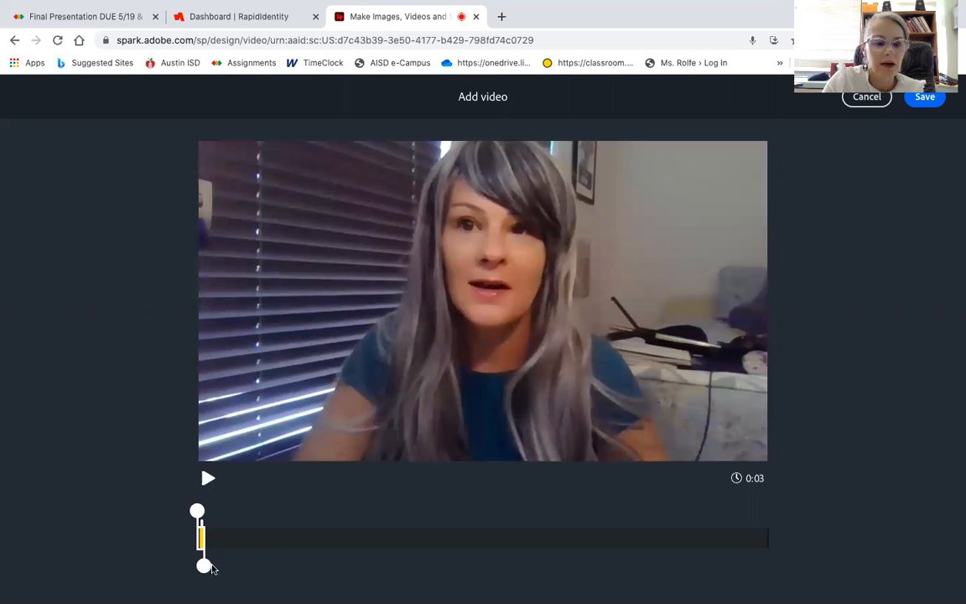
Extend the selected portion of the clip to 30 seconds and save it to the slide.
mouse_move(204, 566)
left_mouse_down()
mouse_move(637, 554)
mouse_move(369, 541)
mouse_move(204, 547)
left_mouse_up()
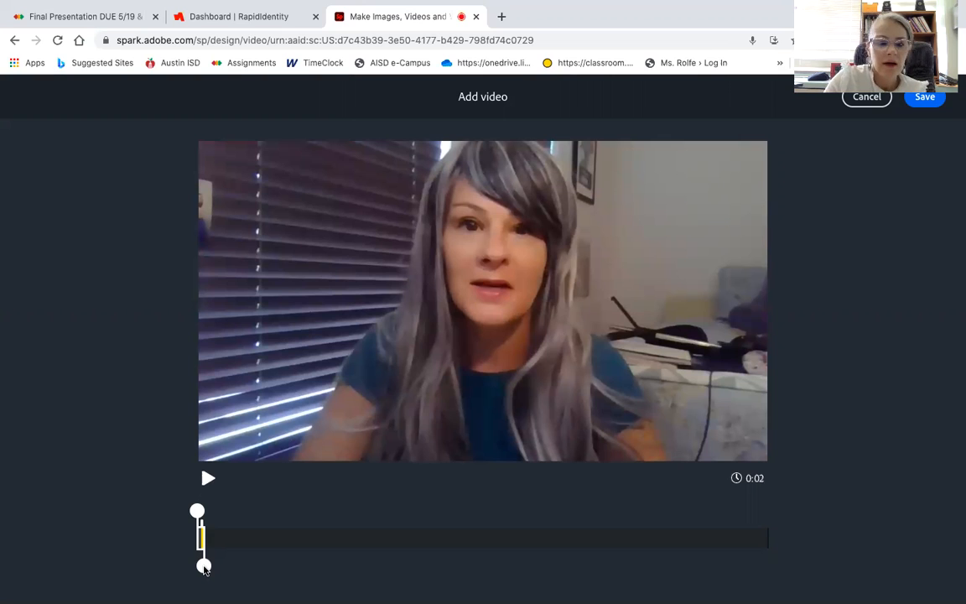
left_click_drag(204, 568, 250, 571)
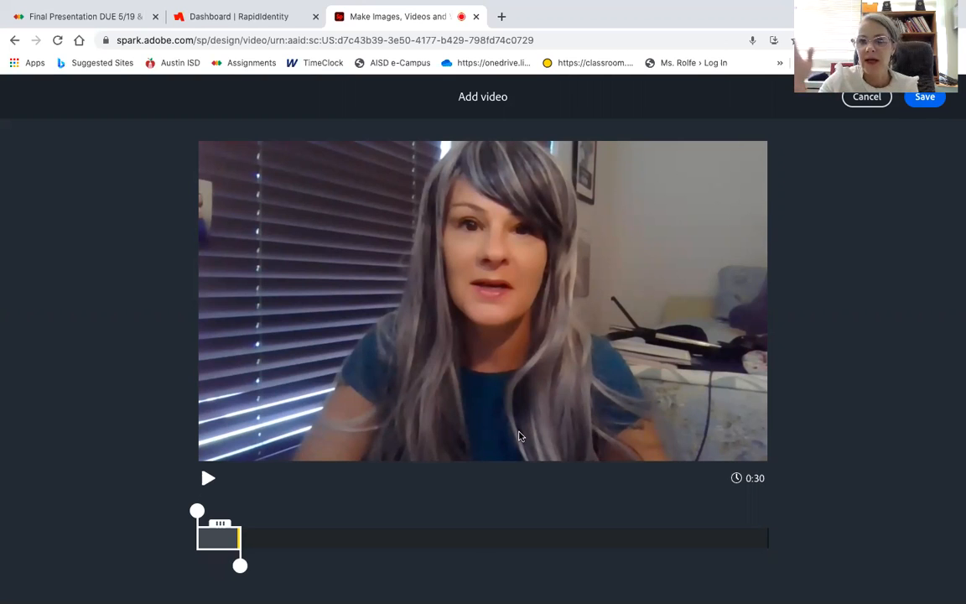
key("Return")
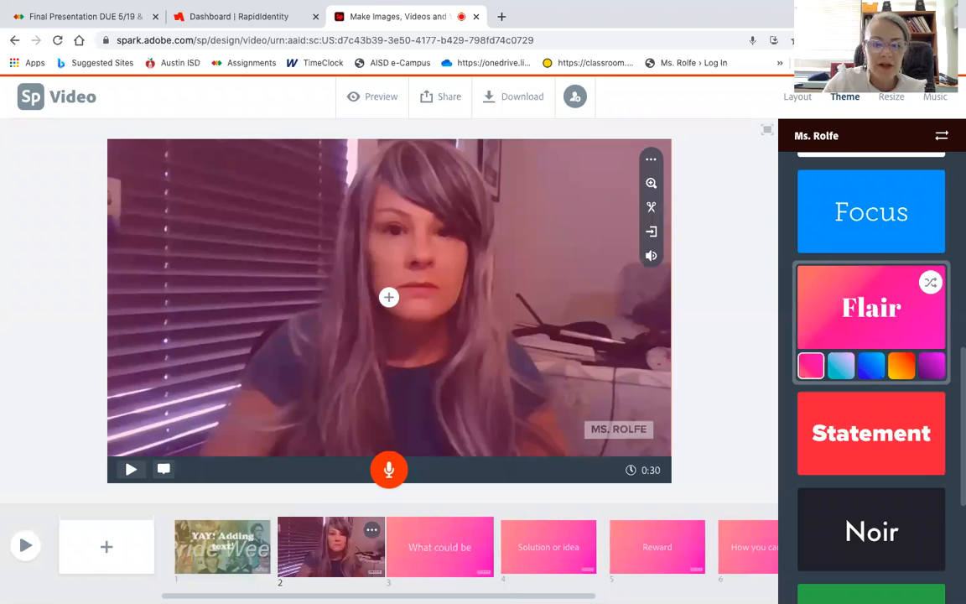
Look through the remaining template slides and the delete and duplicate options of the "What could be" slide.
left_click(439, 546)
scroll(419, 547, "right", 5)
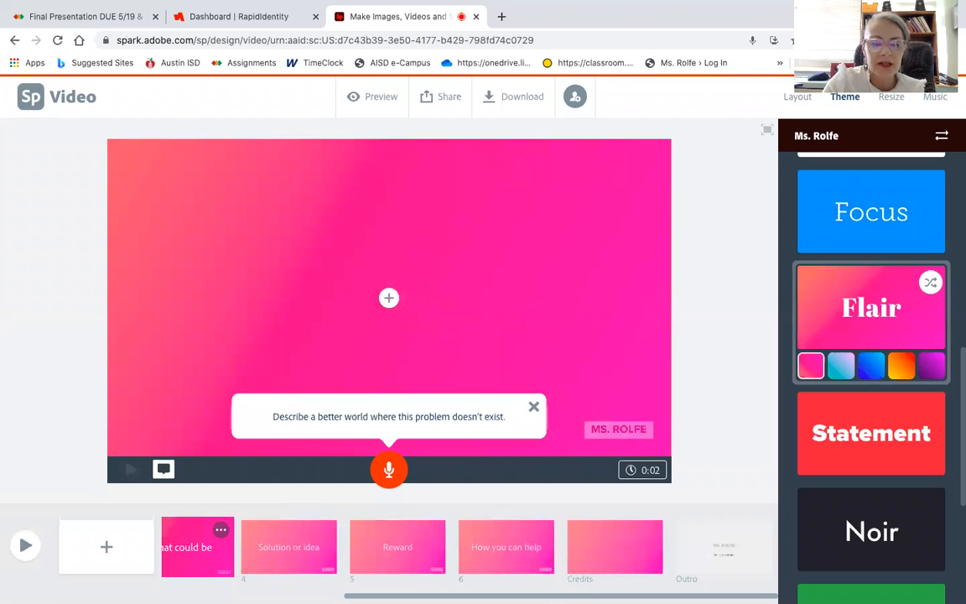
scroll(460, 549, "left", 5)
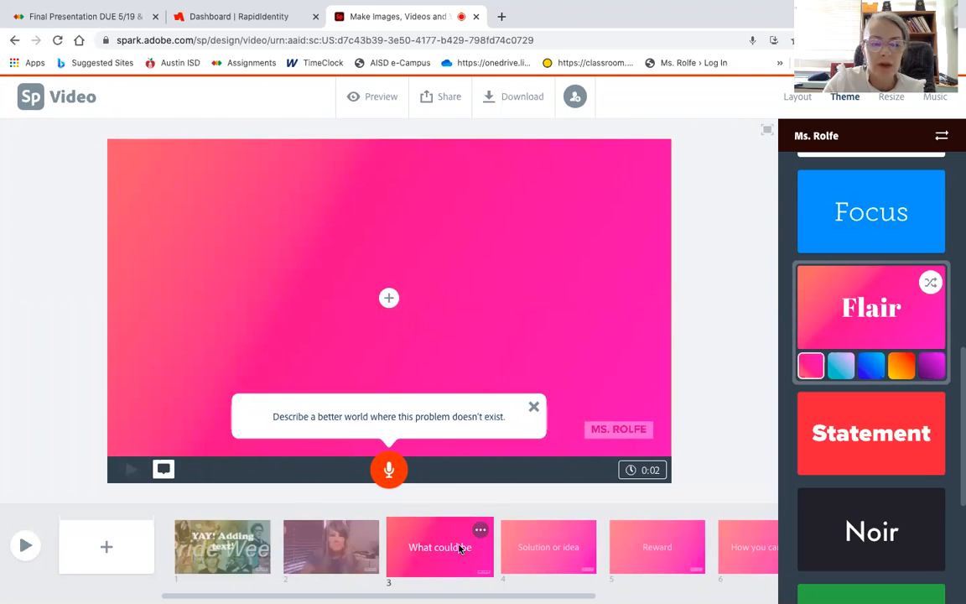
left_click(480, 529)
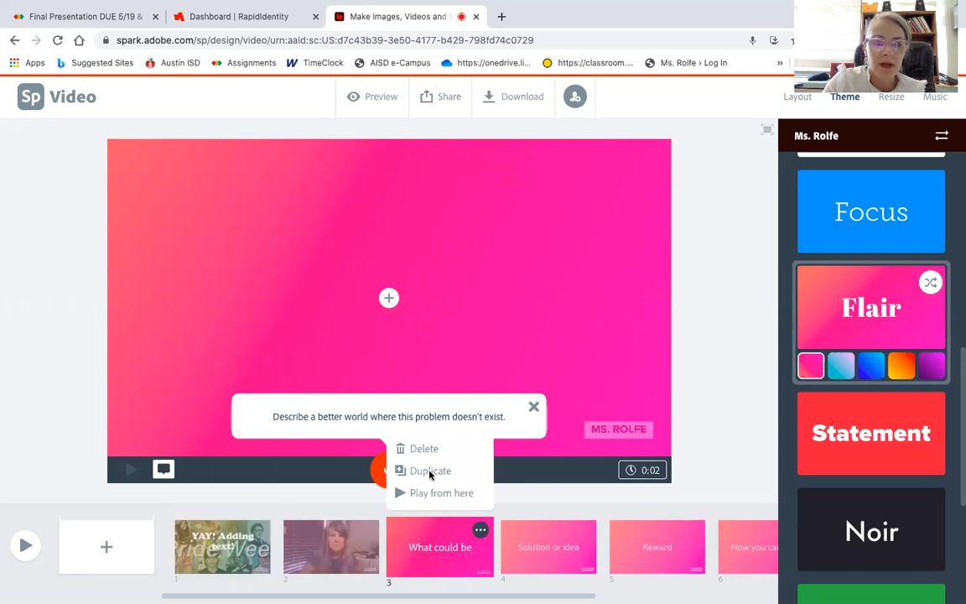
Select the Reward slide, and preview the whole video before returning to the editor.
left_click(675, 554)
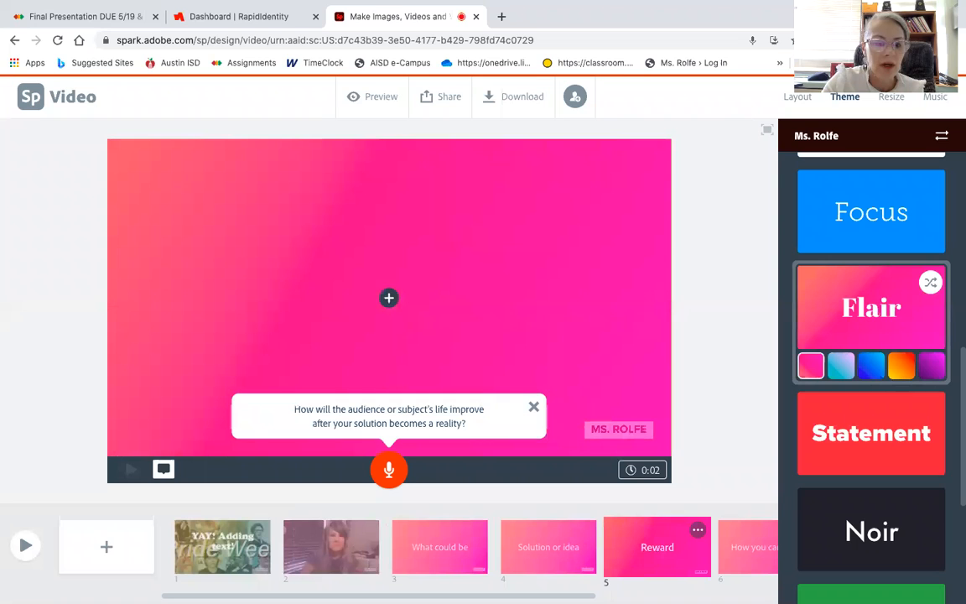
left_click(389, 298)
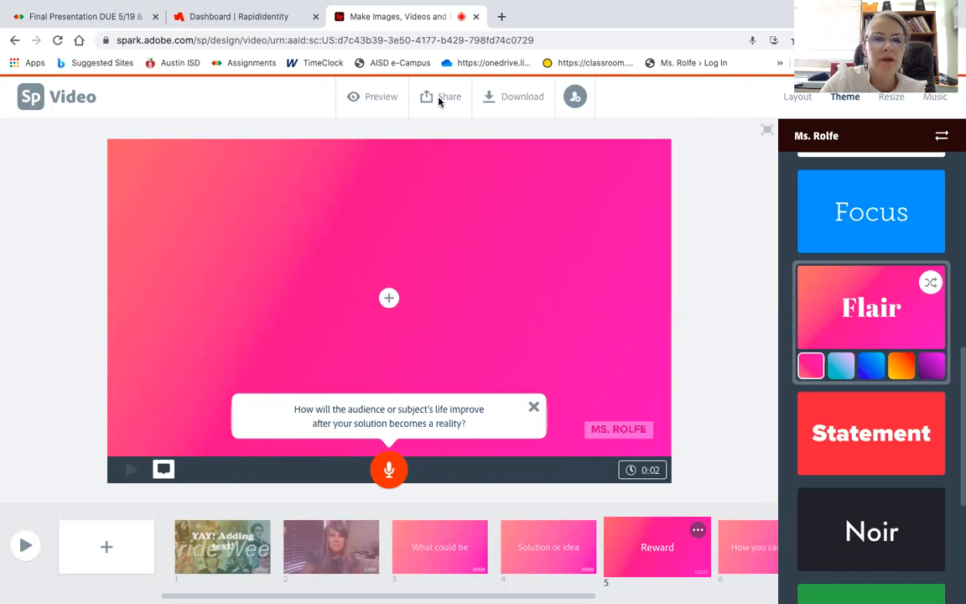
left_click(352, 98)
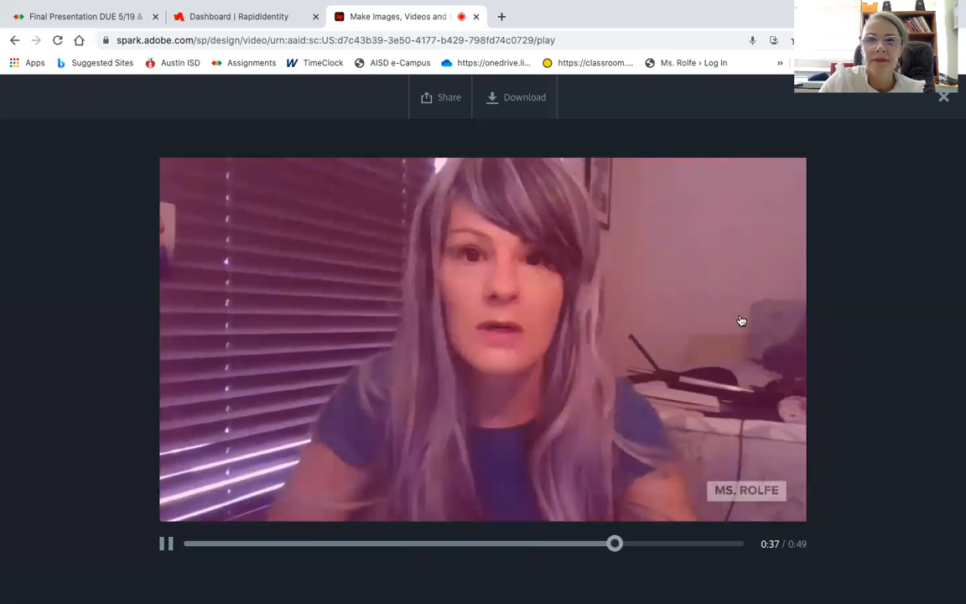
key("Escape")
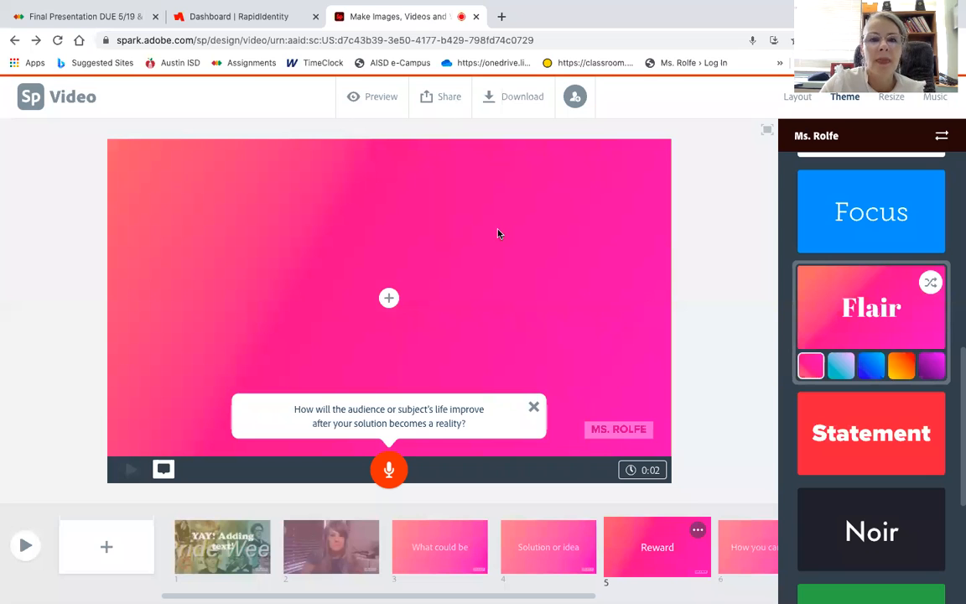
Start publishing the video project and set its category to Education.
left_click(442, 96)
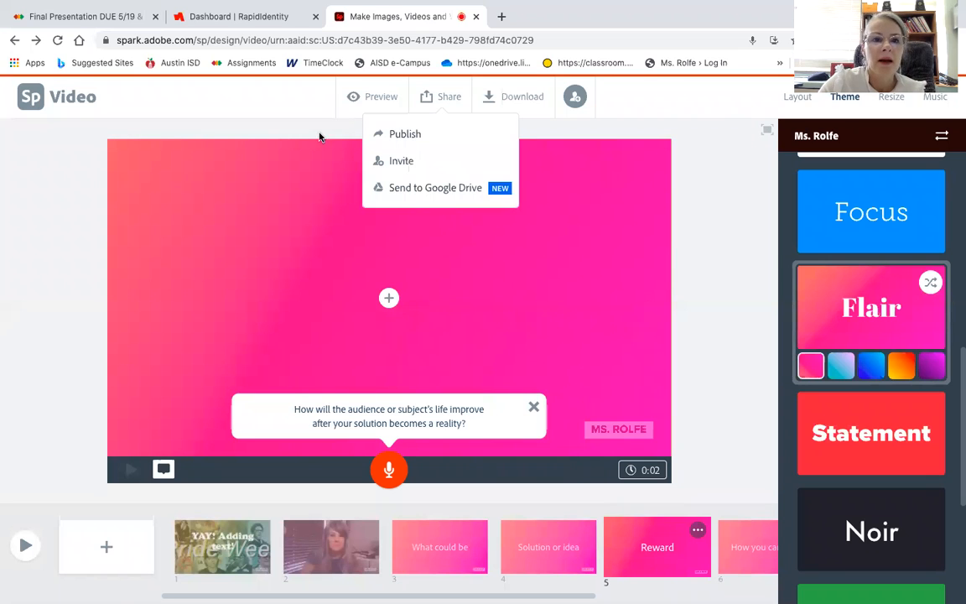
left_click(404, 136)
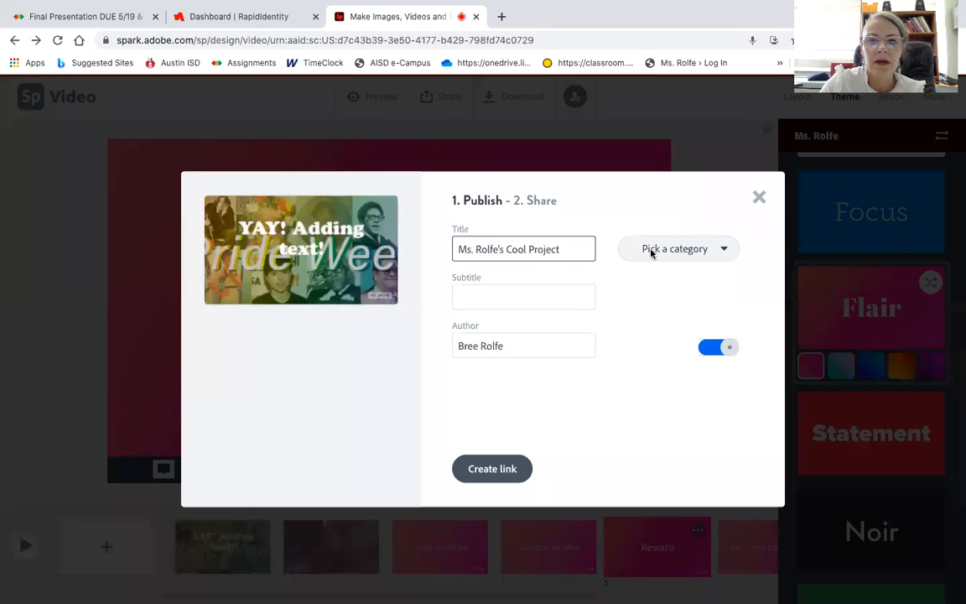
left_click(717, 260)
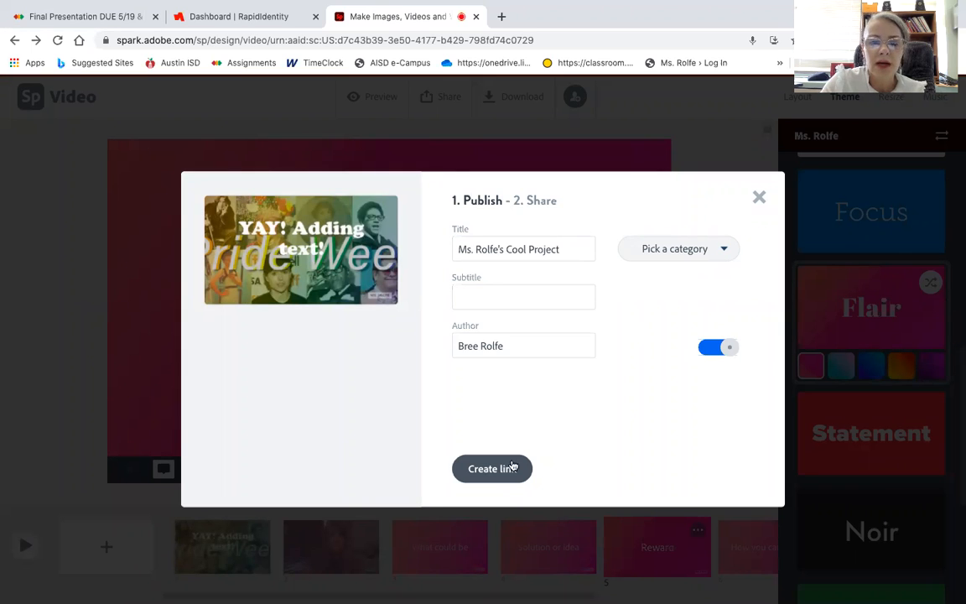
left_click(691, 245)
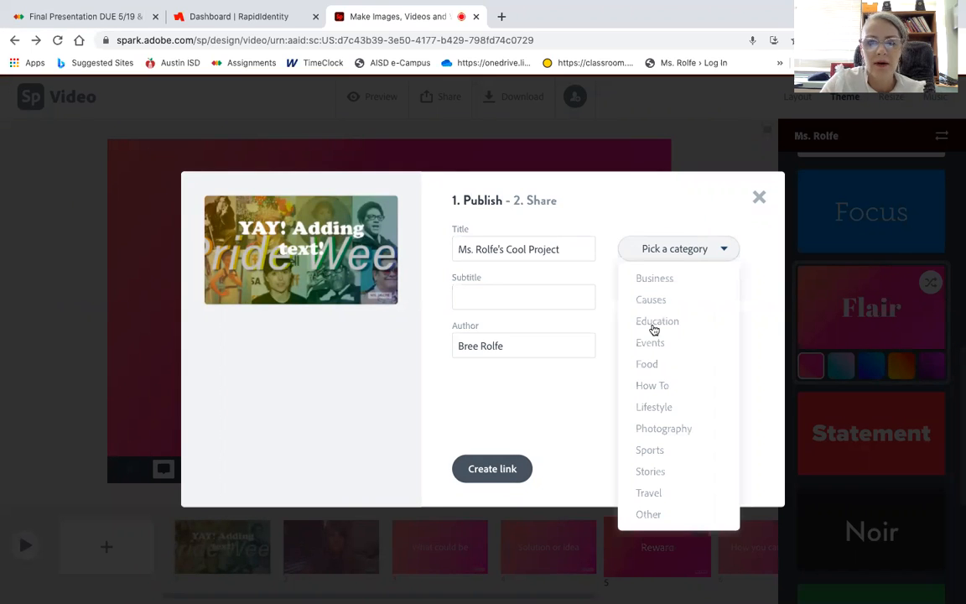
left_click(654, 323)
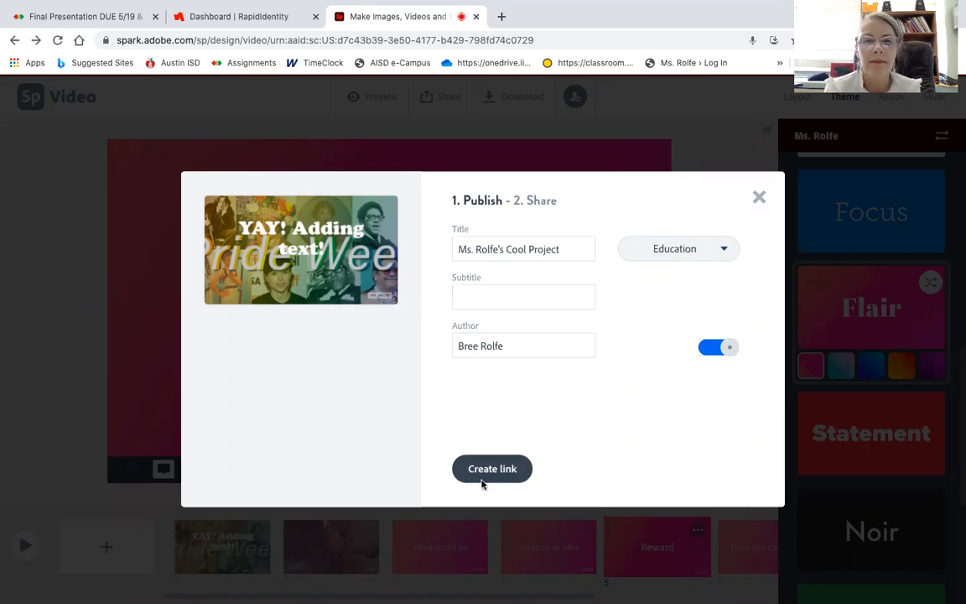
Create the shareable link for the project and copy it.
left_click(483, 485)
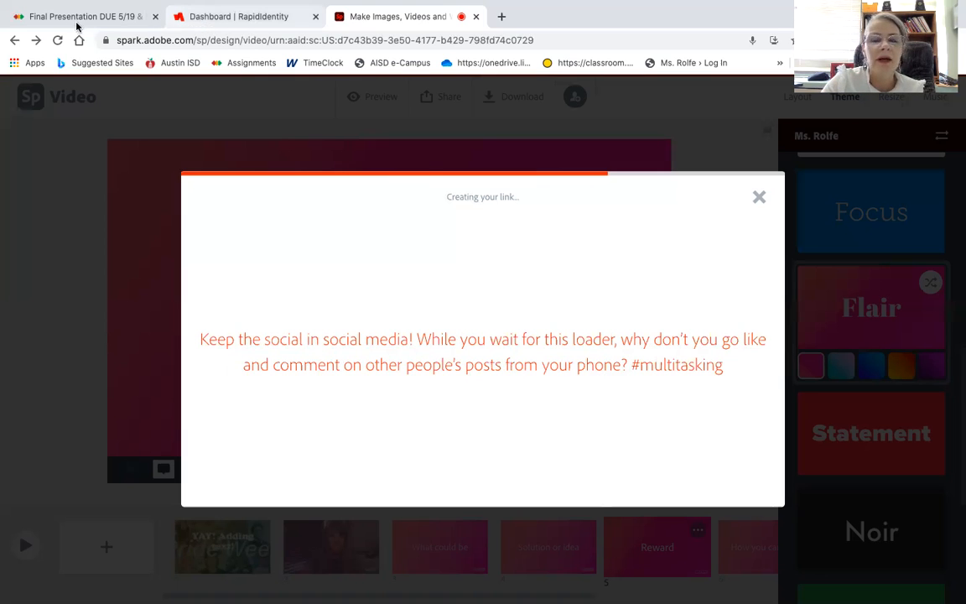
left_click(77, 23)
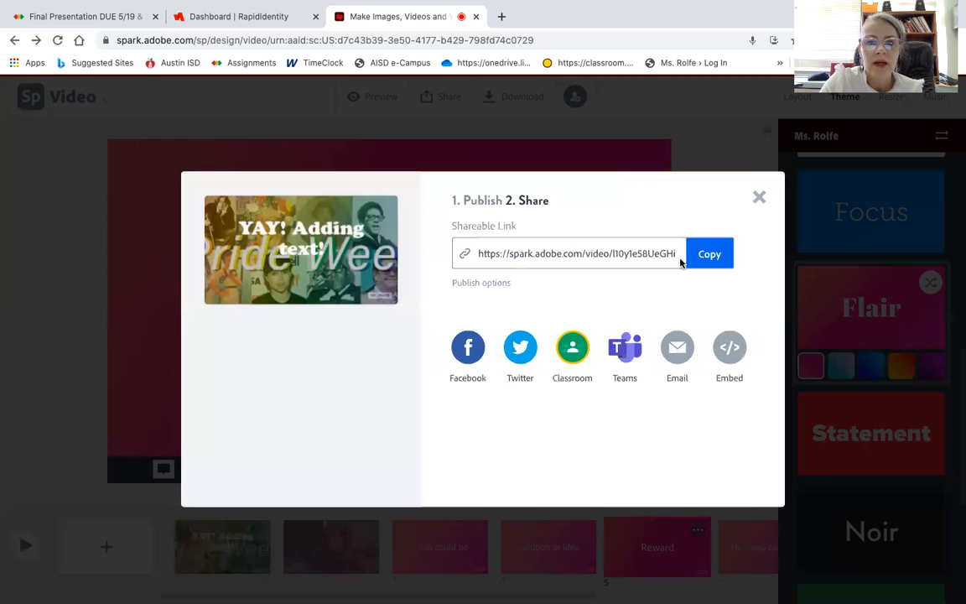
left_click(709, 257)
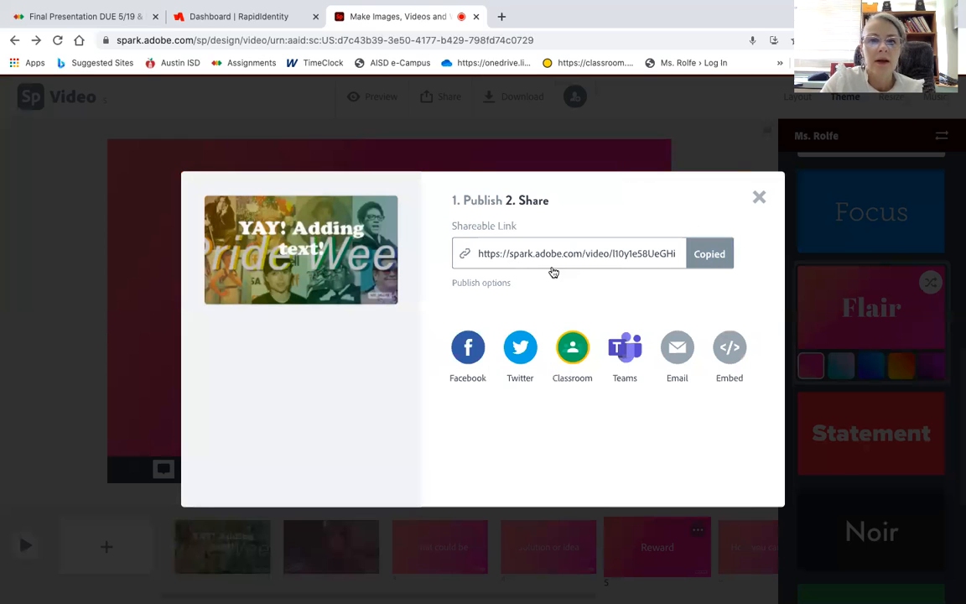
Switch to the Final Presentation assignment in BLEND, review its instructions, and open it in Student View.
left_click(118, 19)
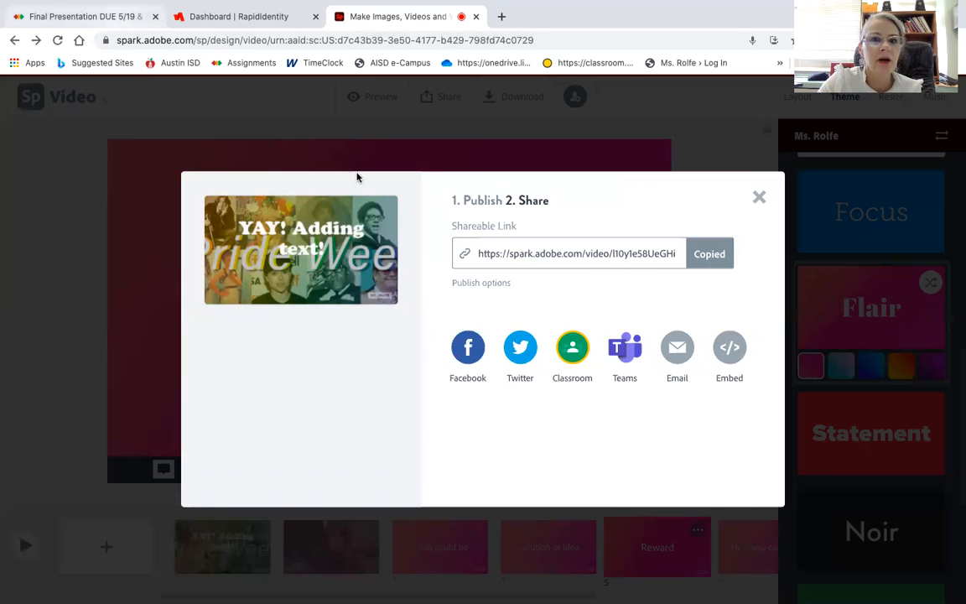
scroll(426, 508, "down", 3)
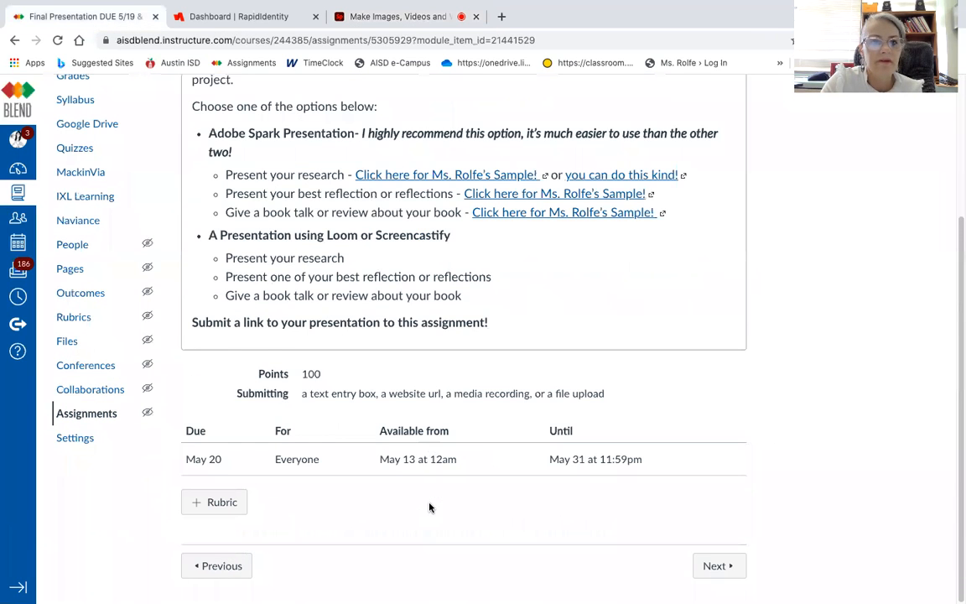
scroll(429, 507, "up", 3)
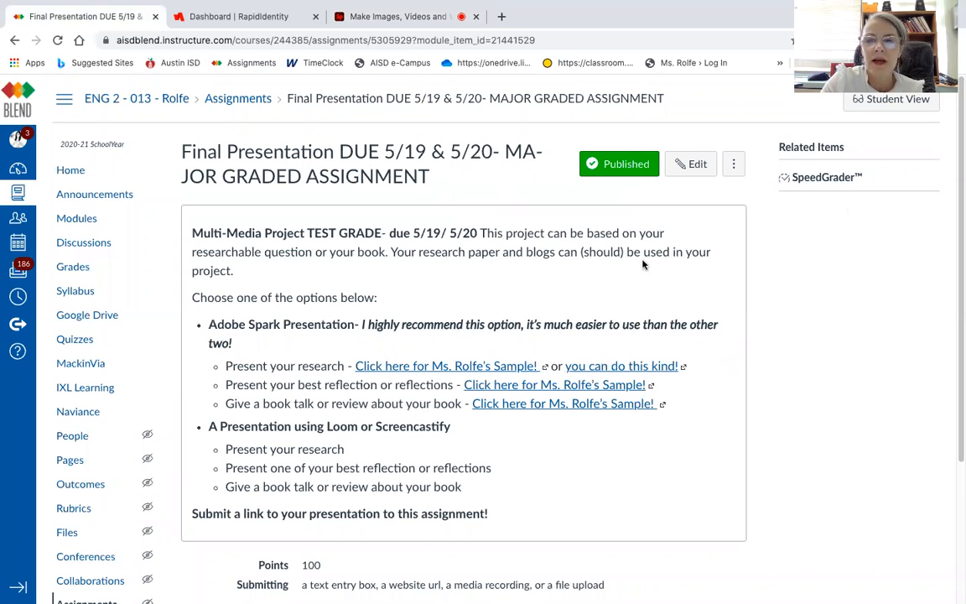
left_click(875, 99)
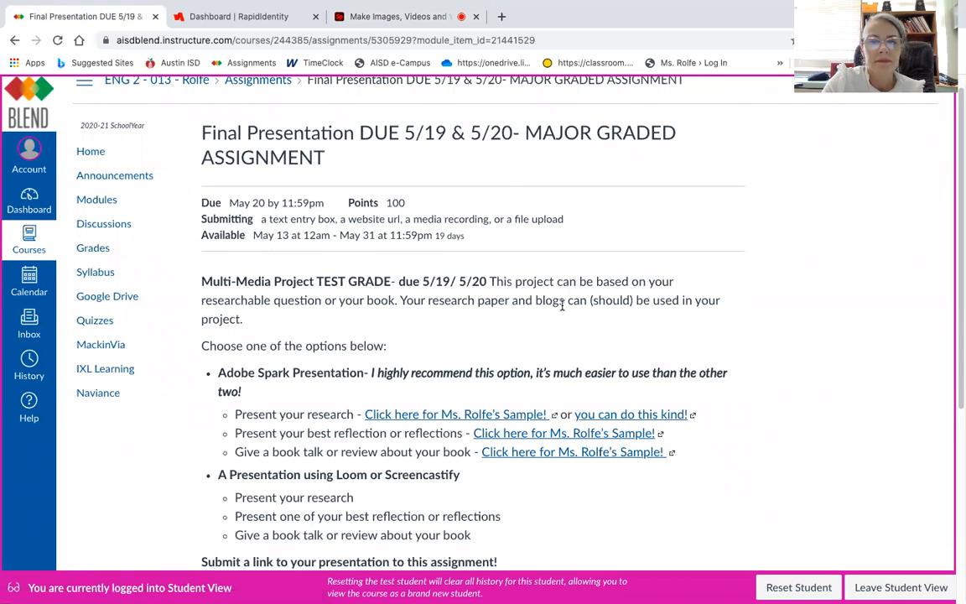
Submit the assignment as a website URL using the copied Adobe Spark video link.
scroll(562, 307, "down", 3)
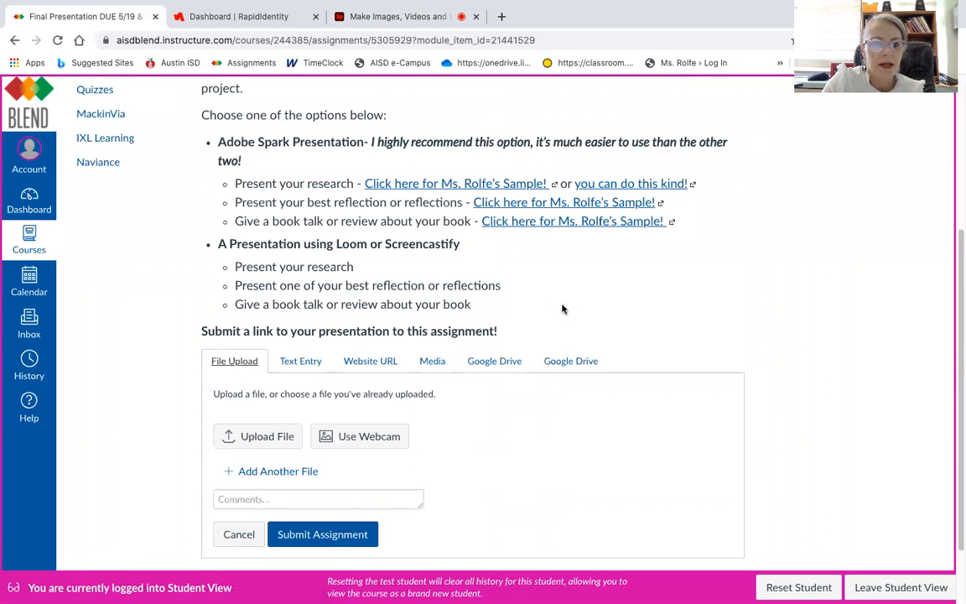
scroll(562, 309, "down", 1)
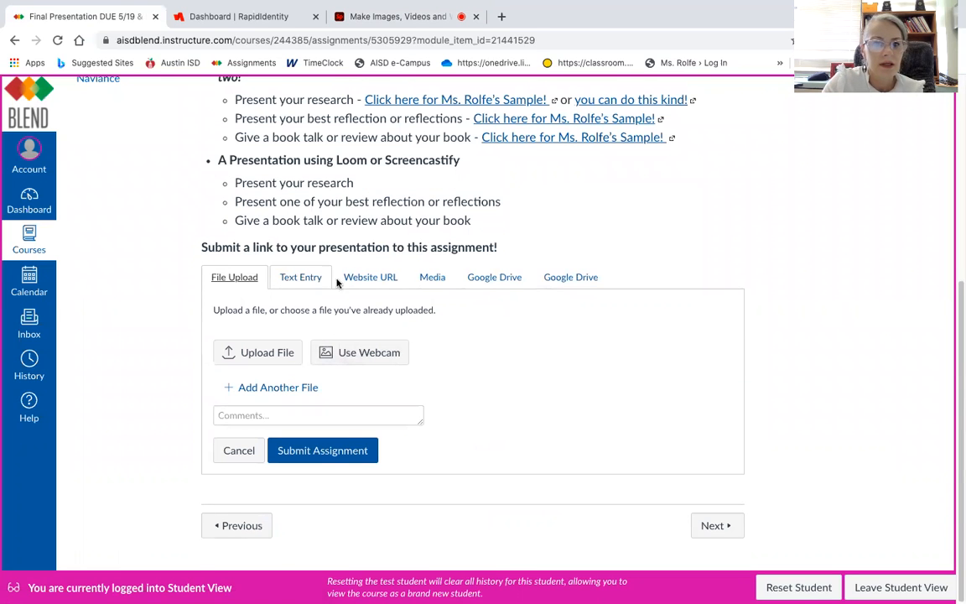
left_click(339, 280)
left_click(357, 385)
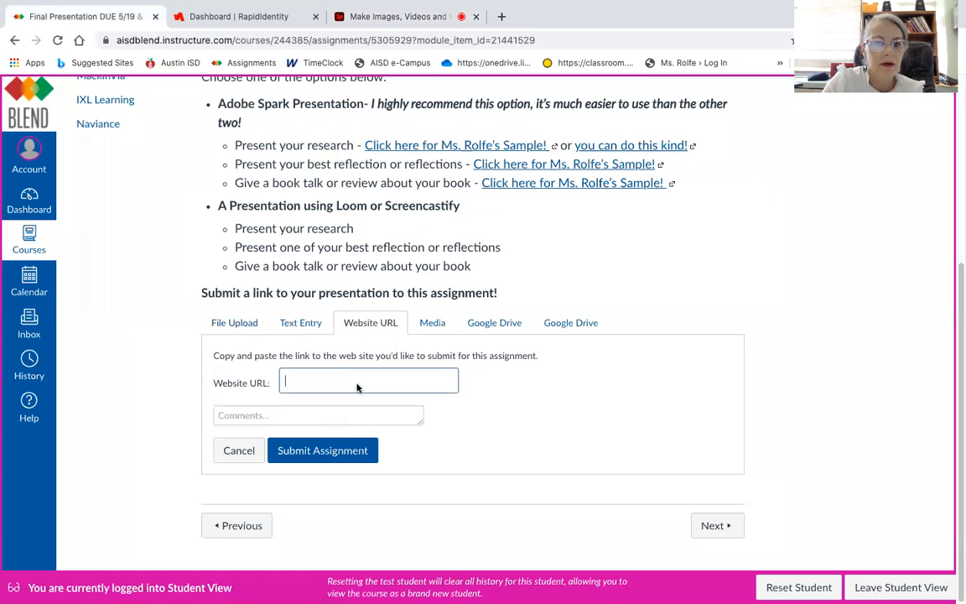
right_click(360, 382)
left_click(406, 470)
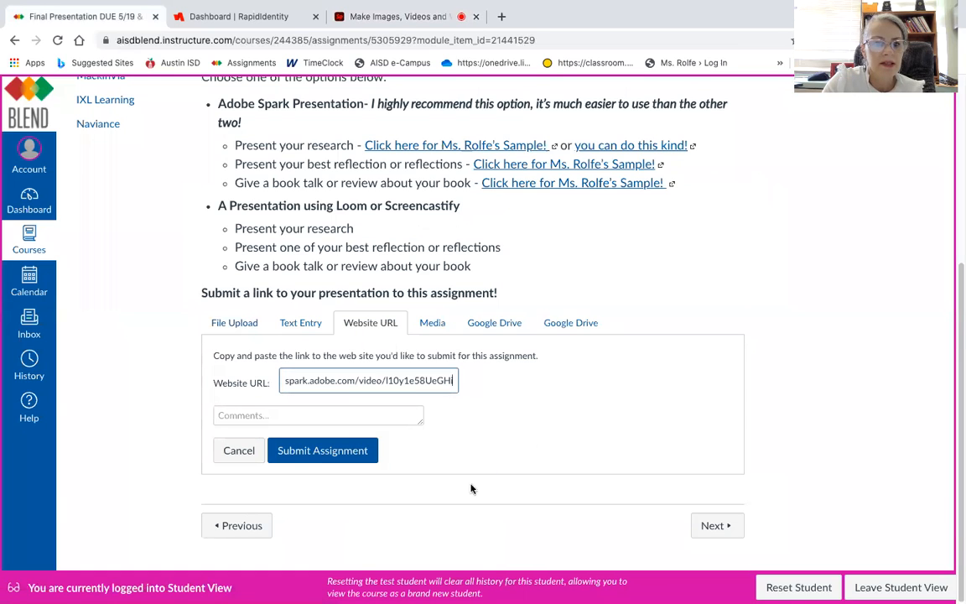
left_click(318, 453)
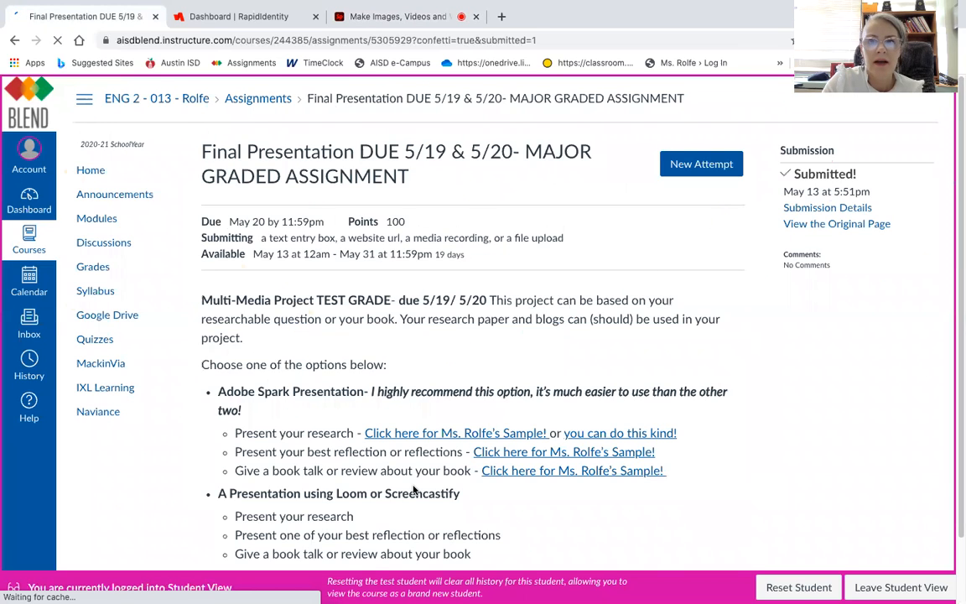
scroll(413, 489, "down", 1)
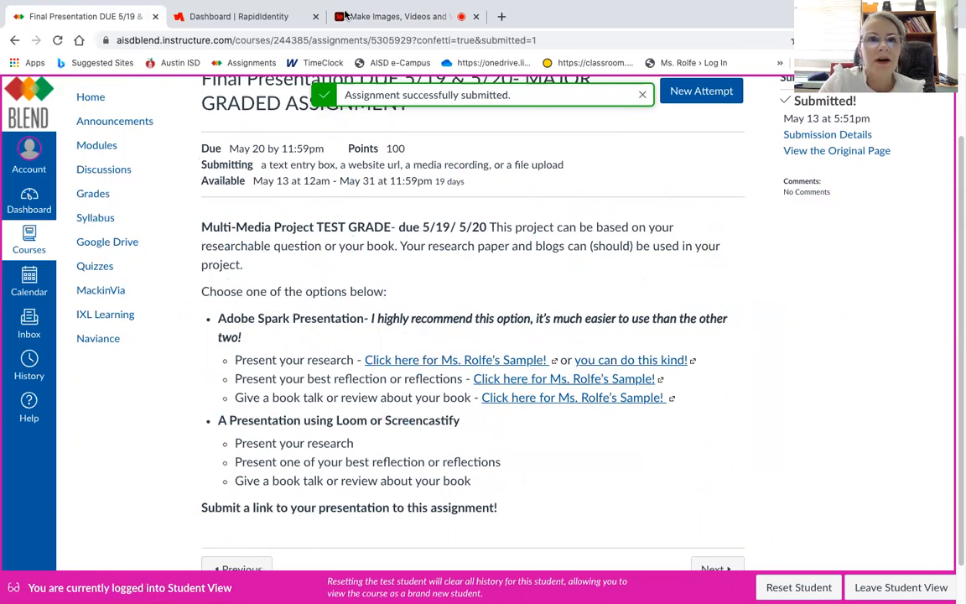
Switch back to Adobe Spark and leave the shared video project for the Spark home page.
left_click(345, 15)
left_click(757, 201)
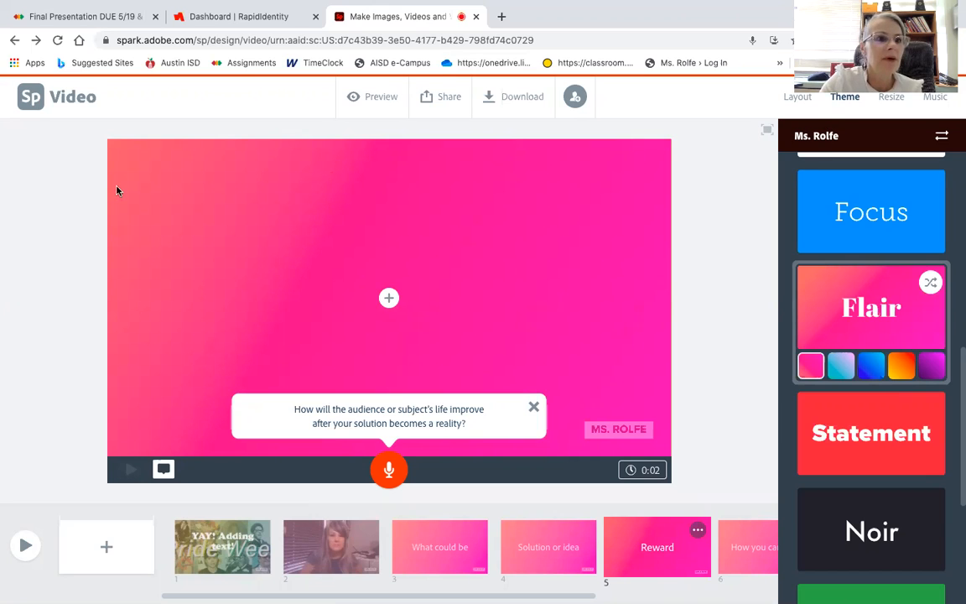
left_click(14, 39)
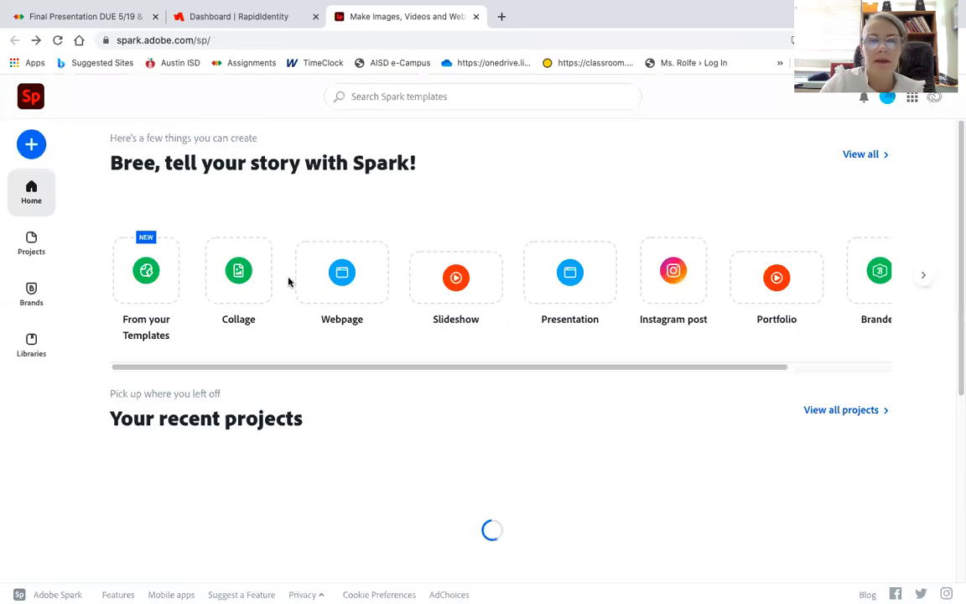
Create a new Presentation project and title it with the teacher's name followed by "cool presentation".
left_click(587, 299)
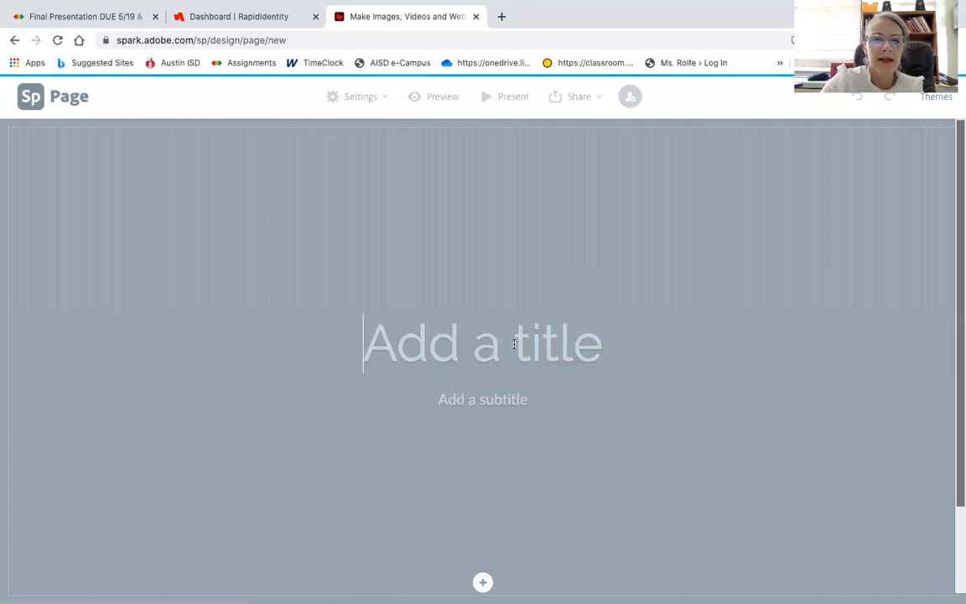
type("MS. Rol")
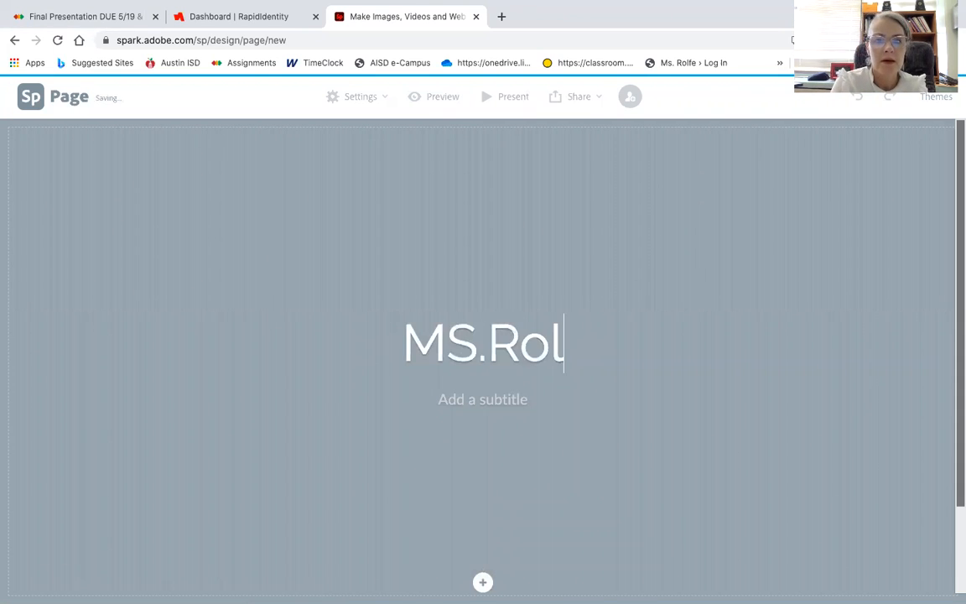
type("fe's ")
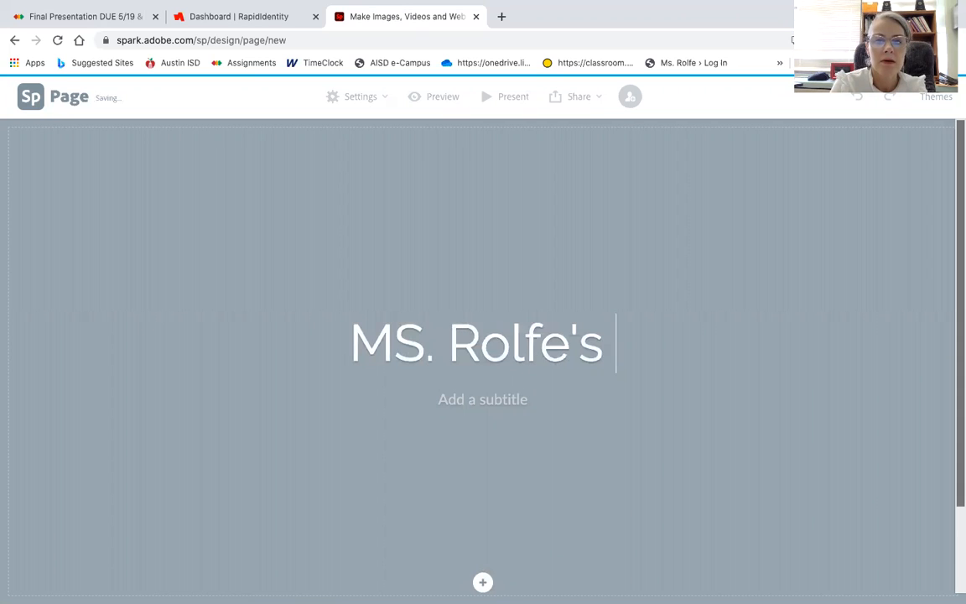
type("cool prs")
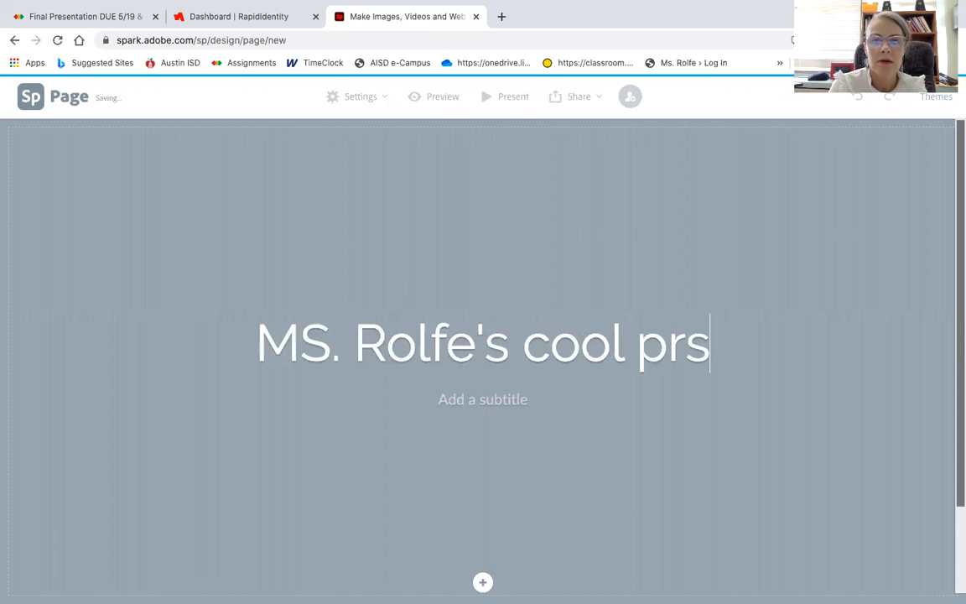
key("BackSpace")
type("esentation")
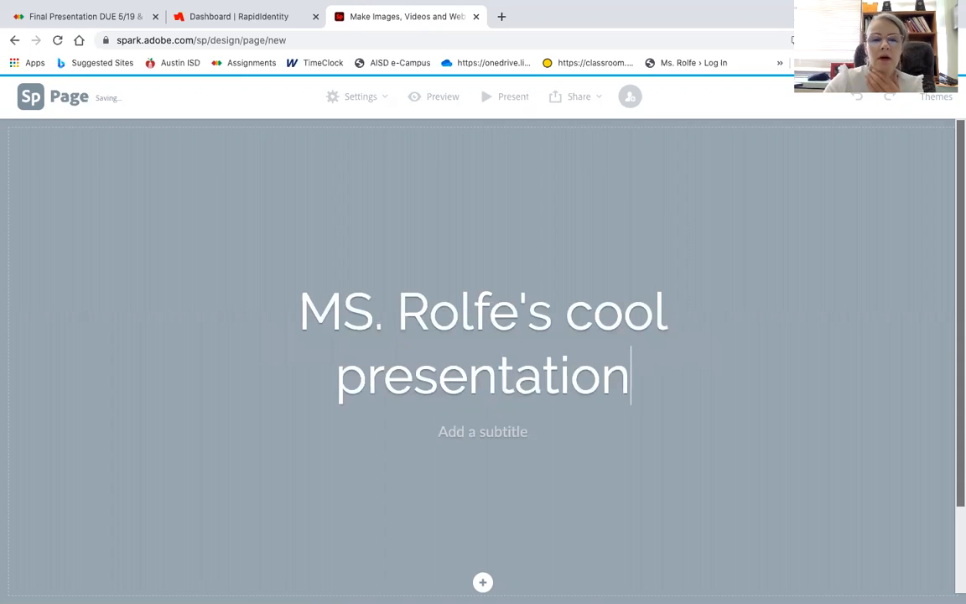
Search the free photos for "jelly beans" and set the close-up of loose coloured beans as the title background.
left_click(482, 583)
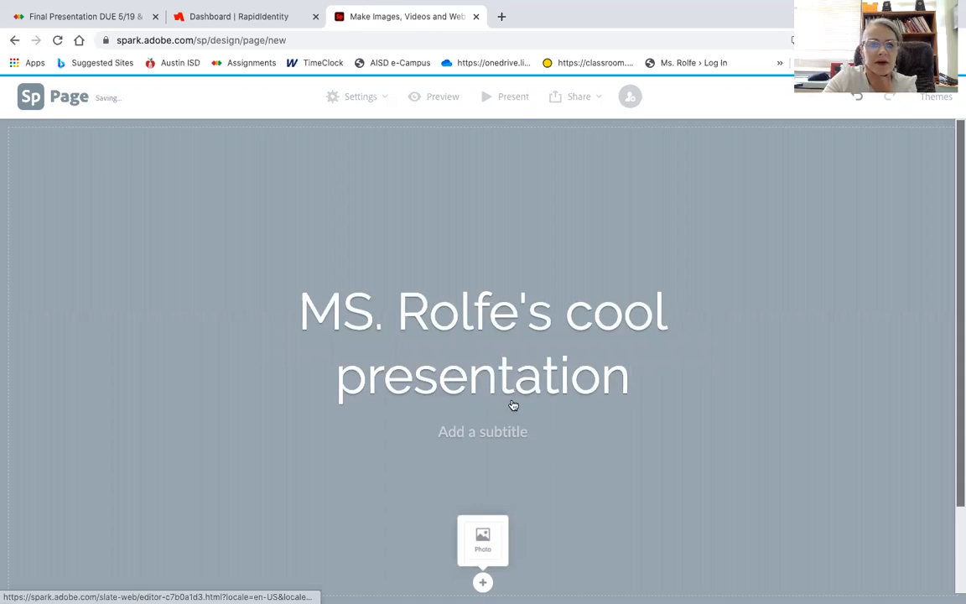
left_click(483, 532)
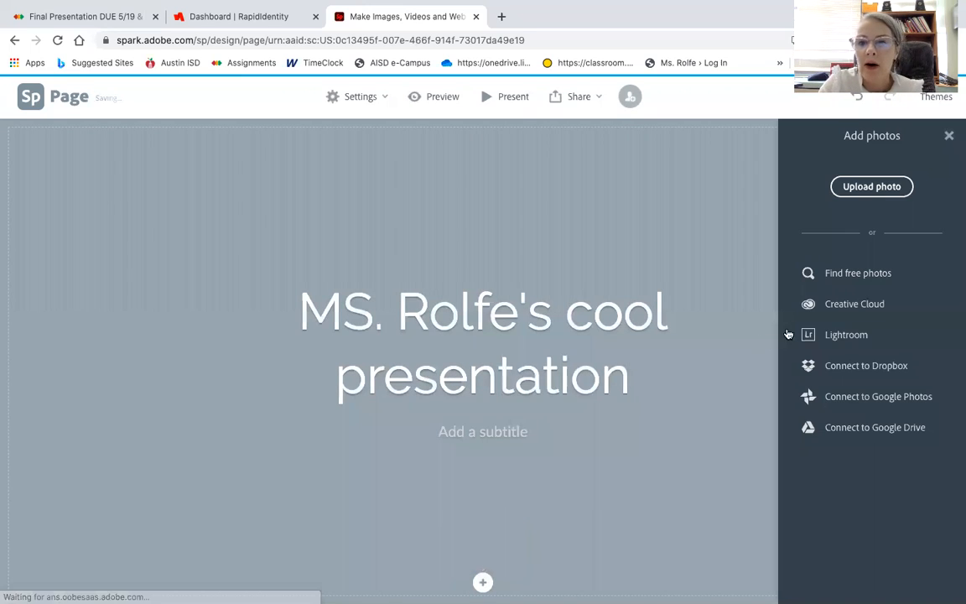
left_click(804, 275)
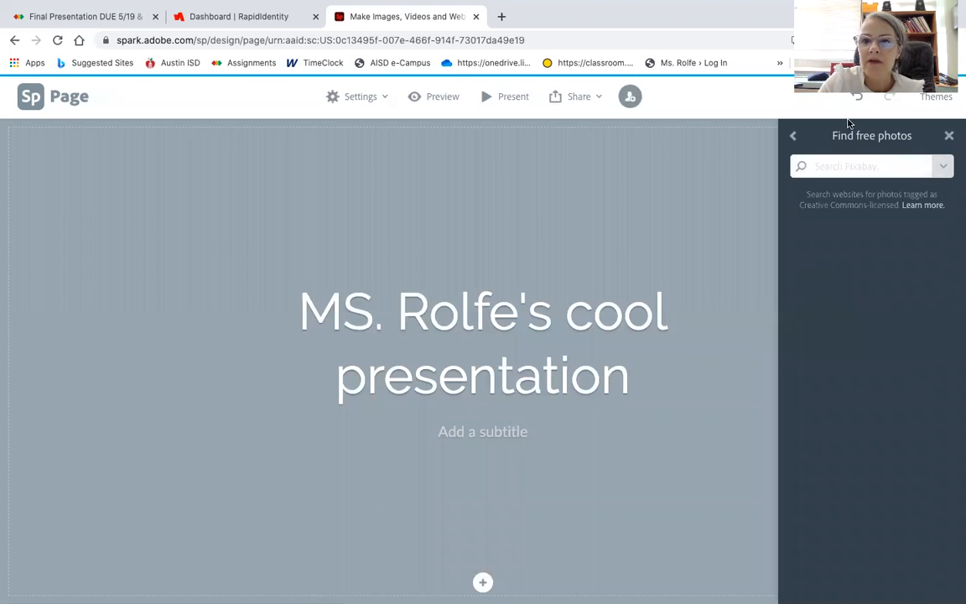
type("jelly beans")
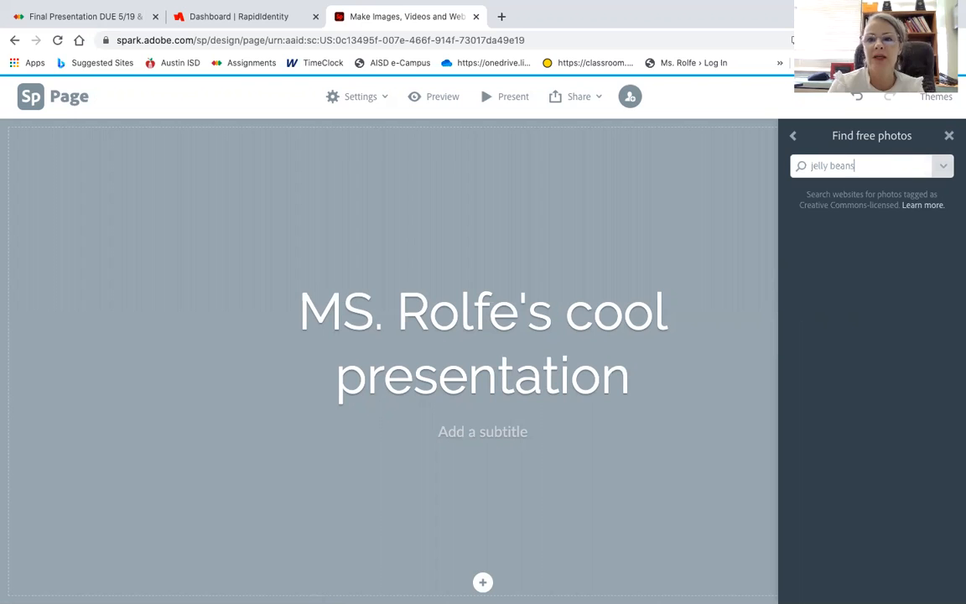
key("Return")
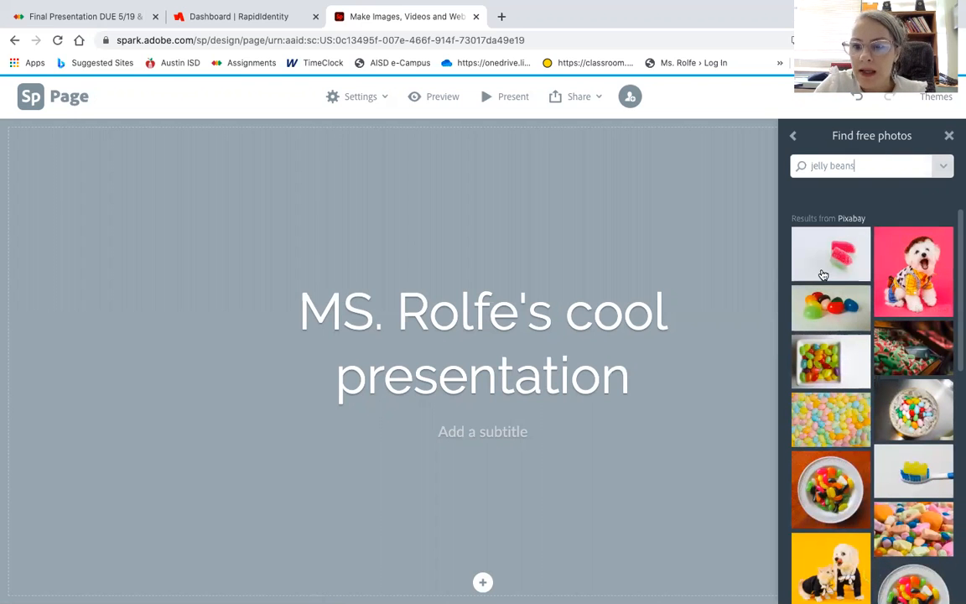
left_click(831, 315)
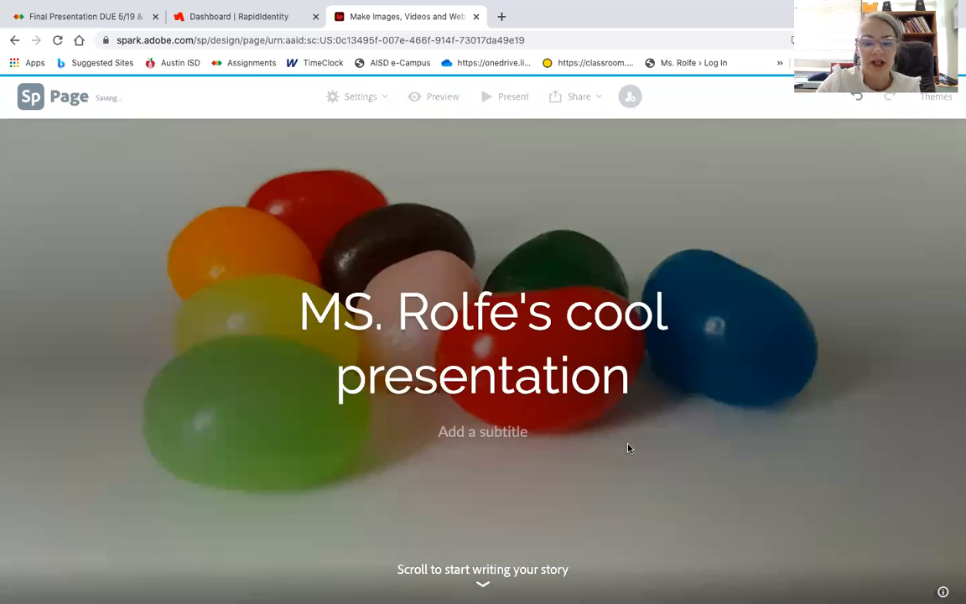
Add the text "Hello I like jelly beans!" below the title section and format it as an H1 heading.
scroll(630, 448, "down", 3)
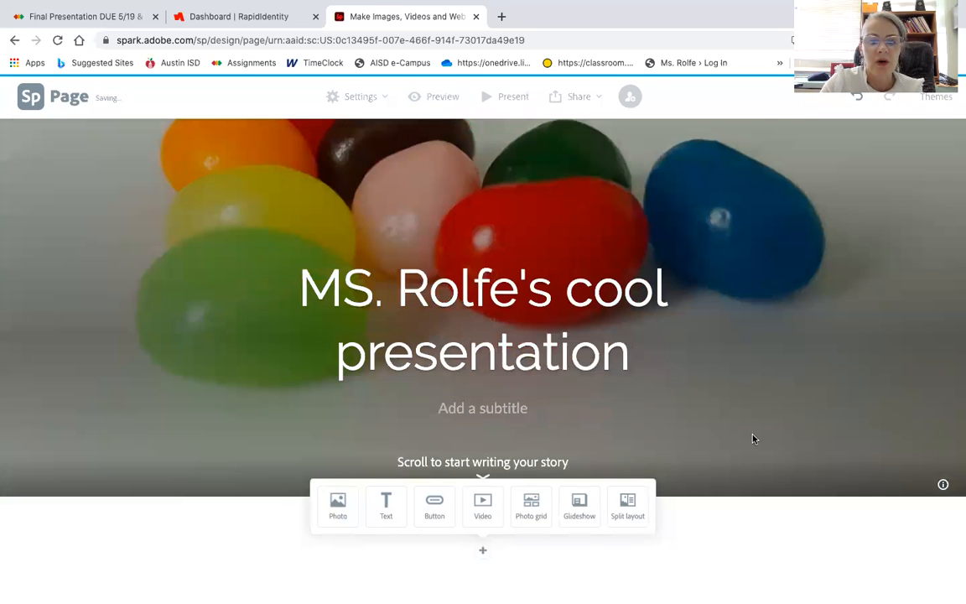
left_click(386, 504)
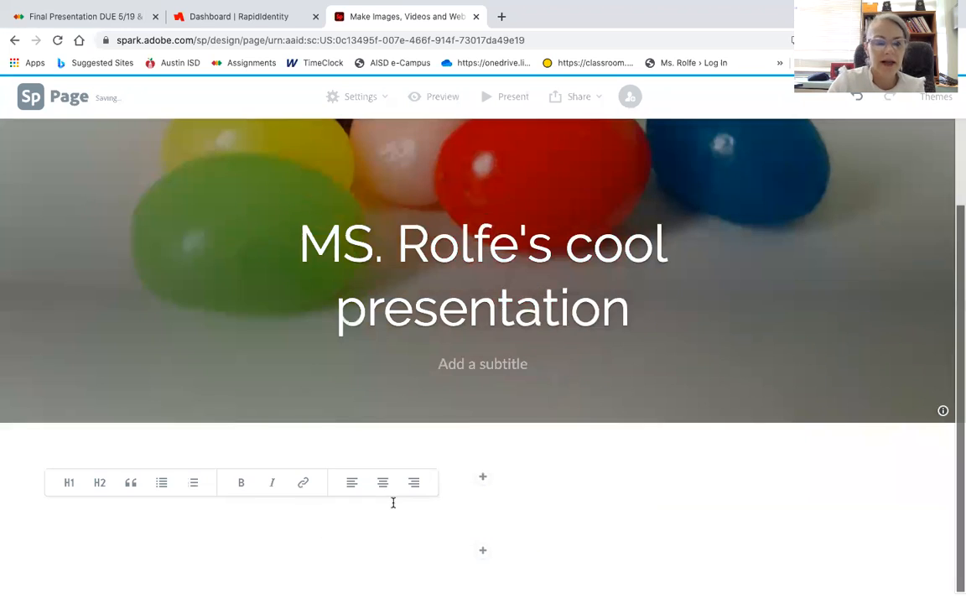
type("Hello I like jelly beans!")
left_click_drag(369, 509, 189, 521)
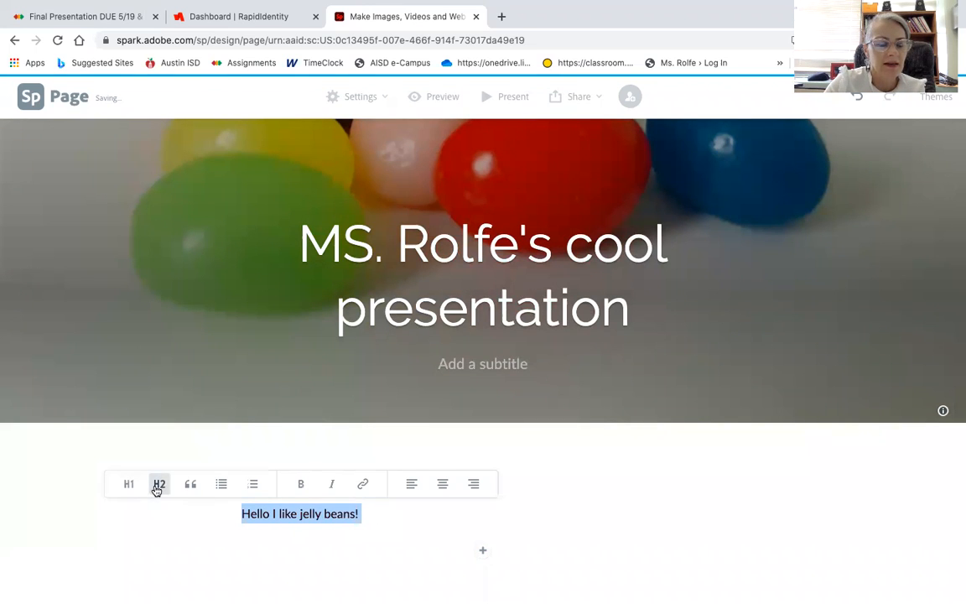
left_click(158, 485)
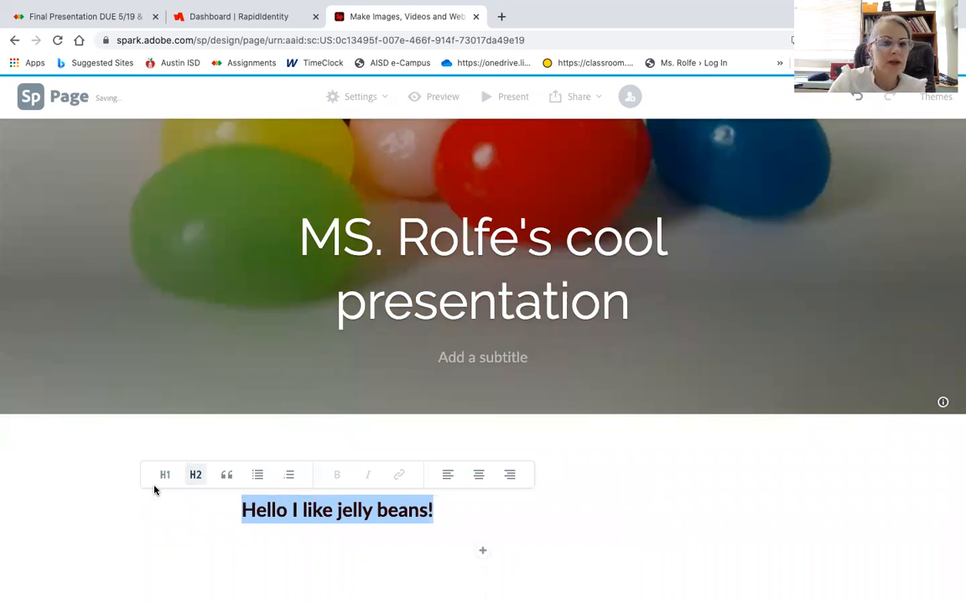
left_click(161, 479)
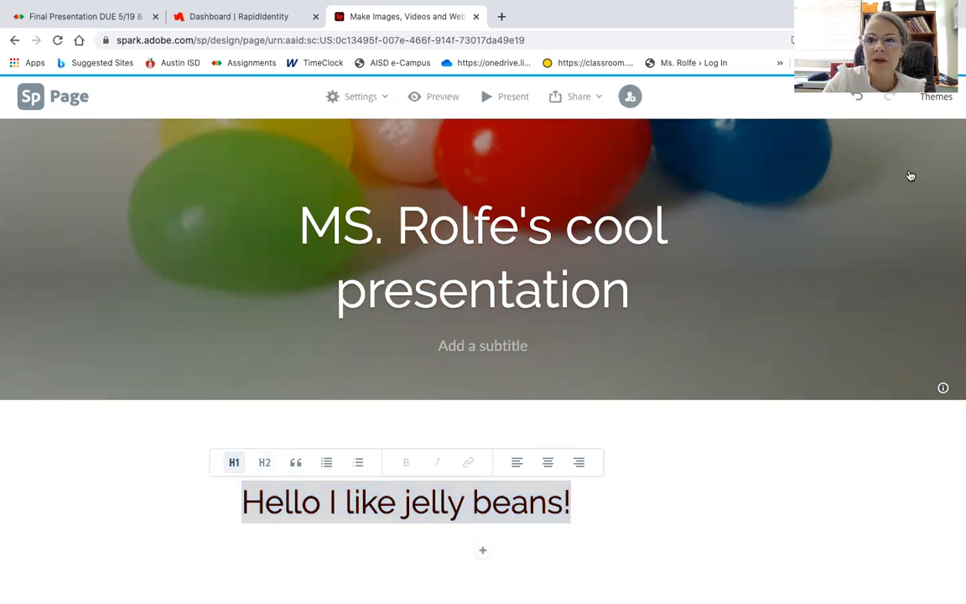
Apply the Dark brand theme to the presentation page.
left_click(936, 96)
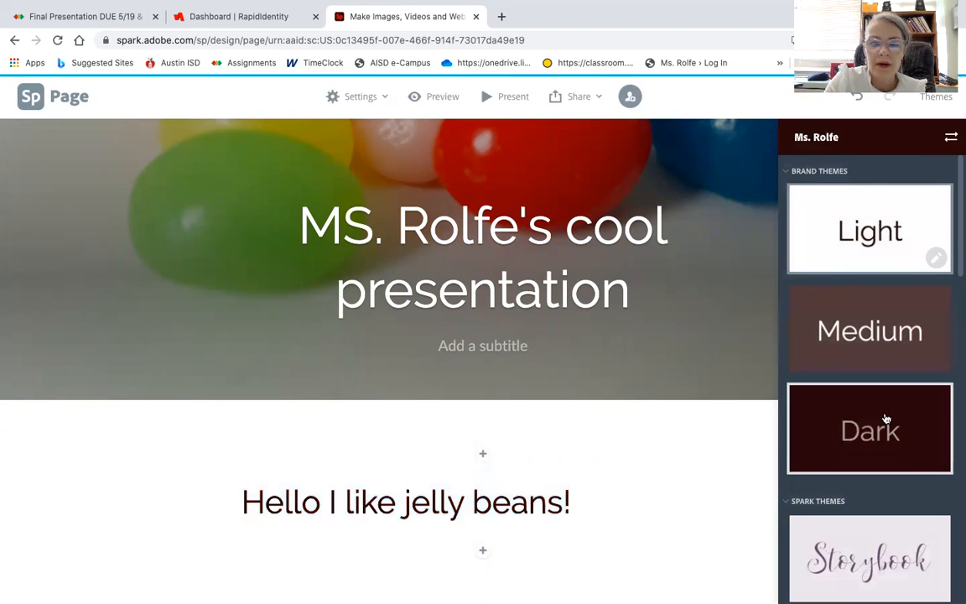
left_click(886, 418)
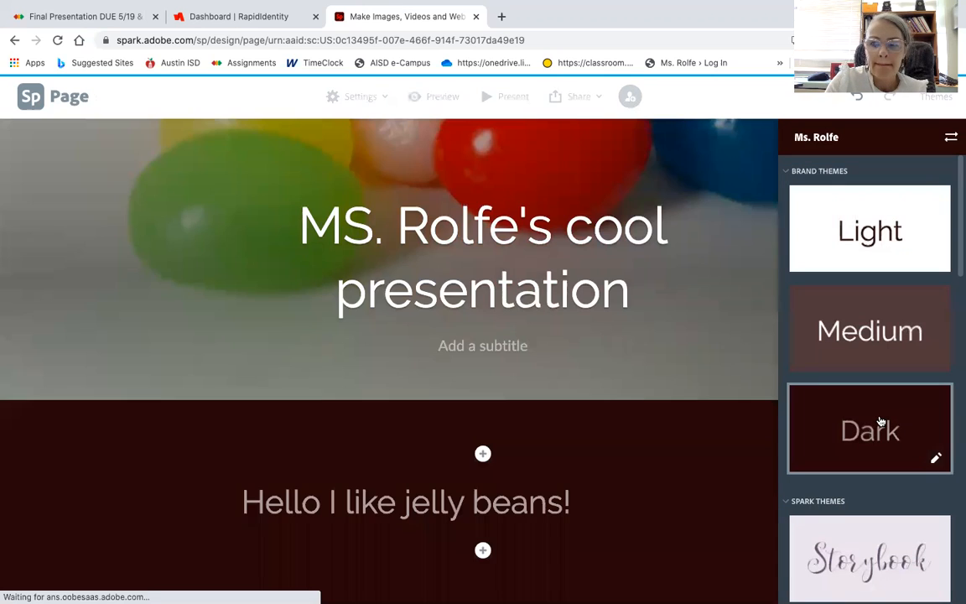
left_click(673, 441)
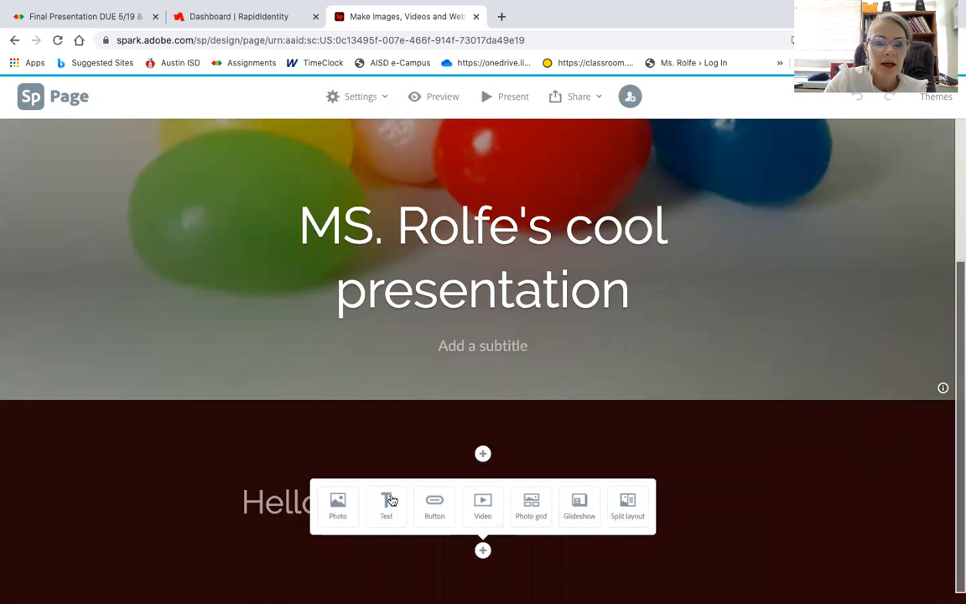
Browse the Spark themes, apply the Whimsy theme to the page, and check how the title section looks.
left_click(269, 499)
triple_click(270, 500)
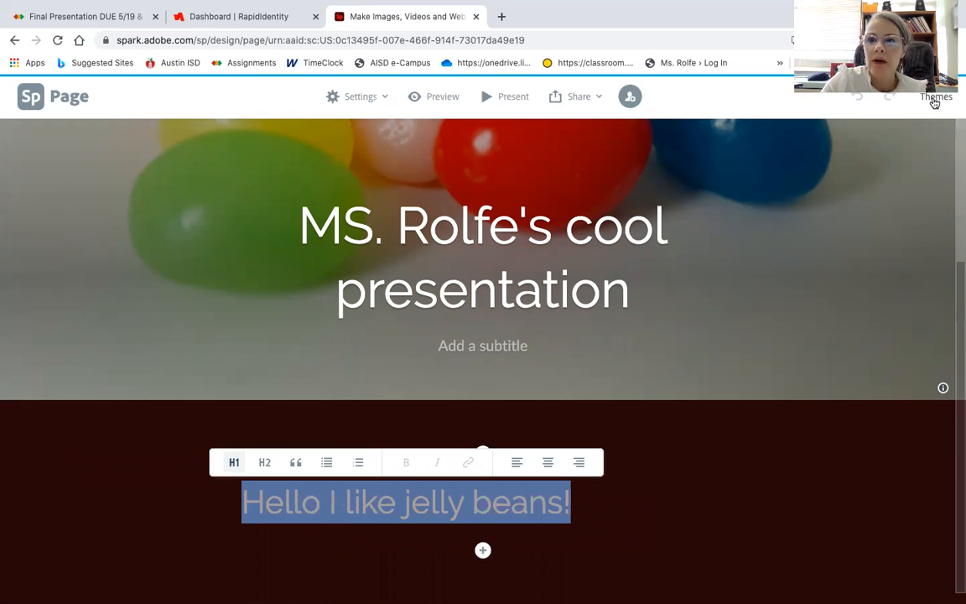
left_click(936, 98)
scroll(894, 476, "down", 5)
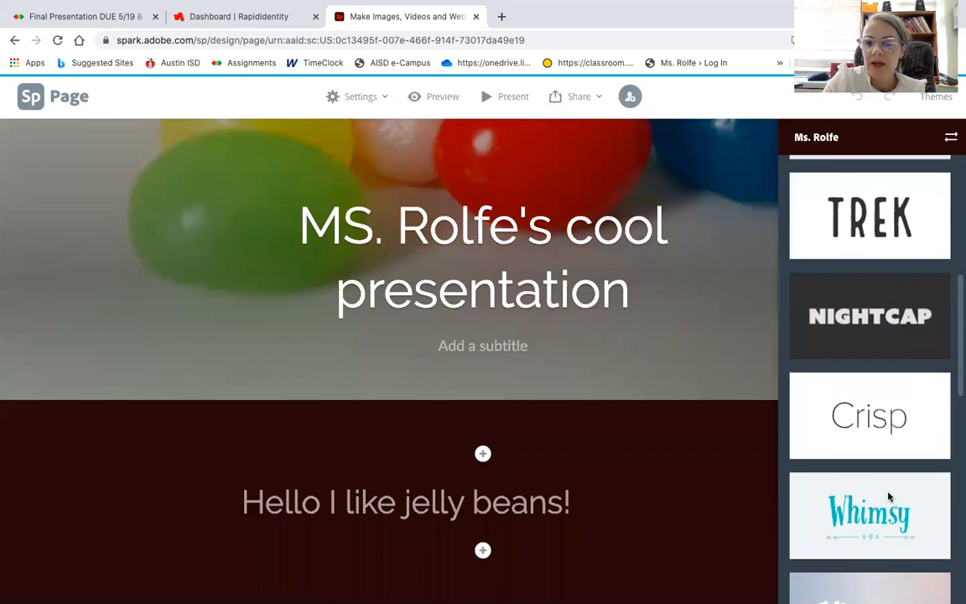
scroll(891, 498, "up", 1)
scroll(890, 498, "down", 1)
left_click(891, 498)
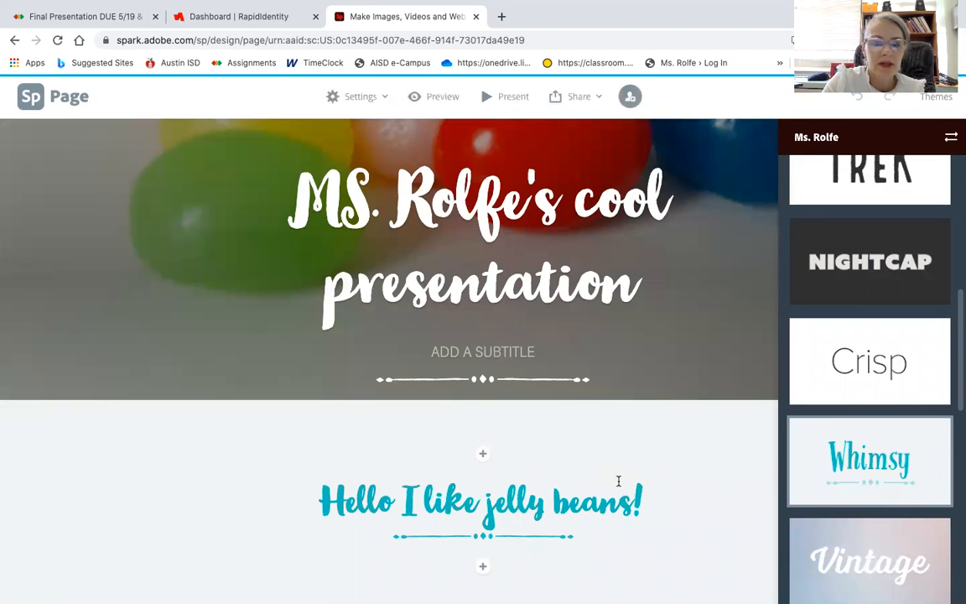
scroll(667, 465, "up", 2)
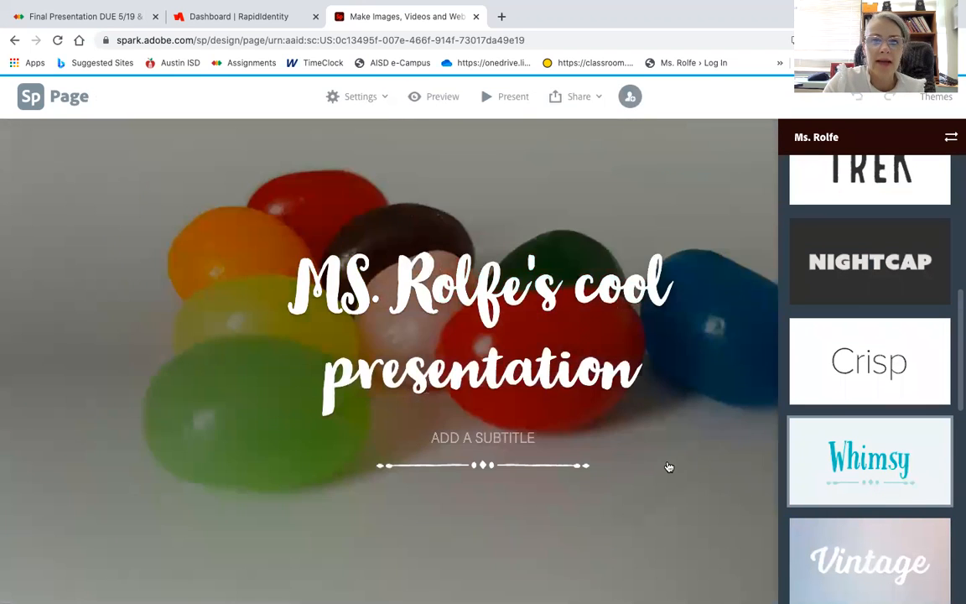
Start embedding a video in a new block below the "Hello I like jelly beans!" heading.
scroll(667, 466, "down", 3)
left_click(666, 465)
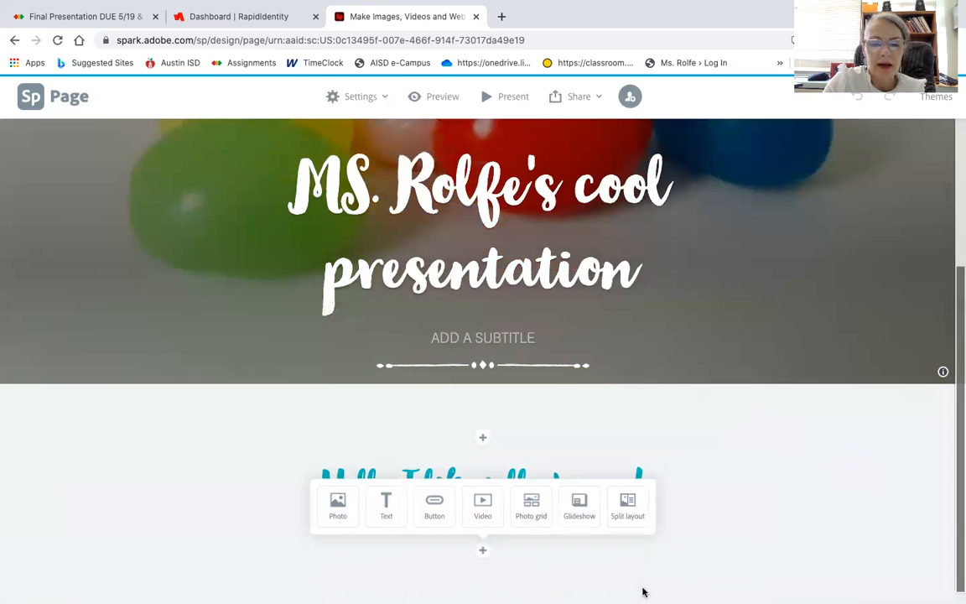
left_click(488, 550)
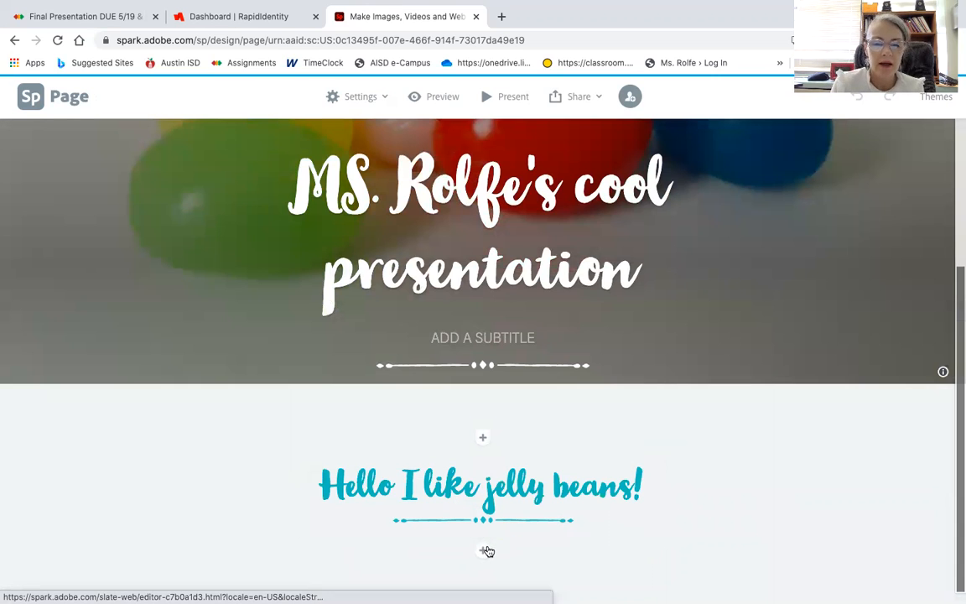
left_click(487, 550)
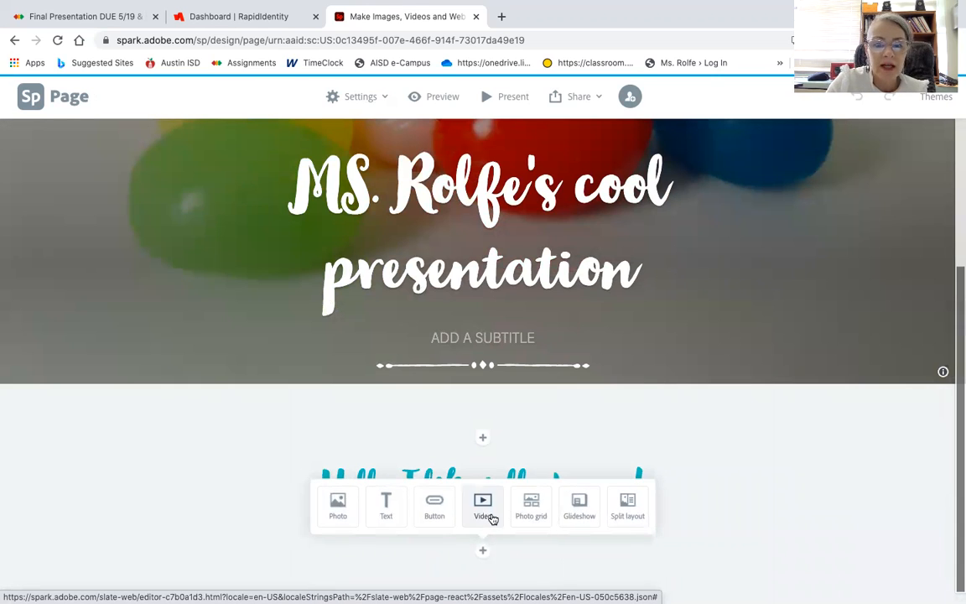
left_click(491, 513)
Try "jelly beas" as the link for the embedded video and clear the entry.
type("jelly beas")
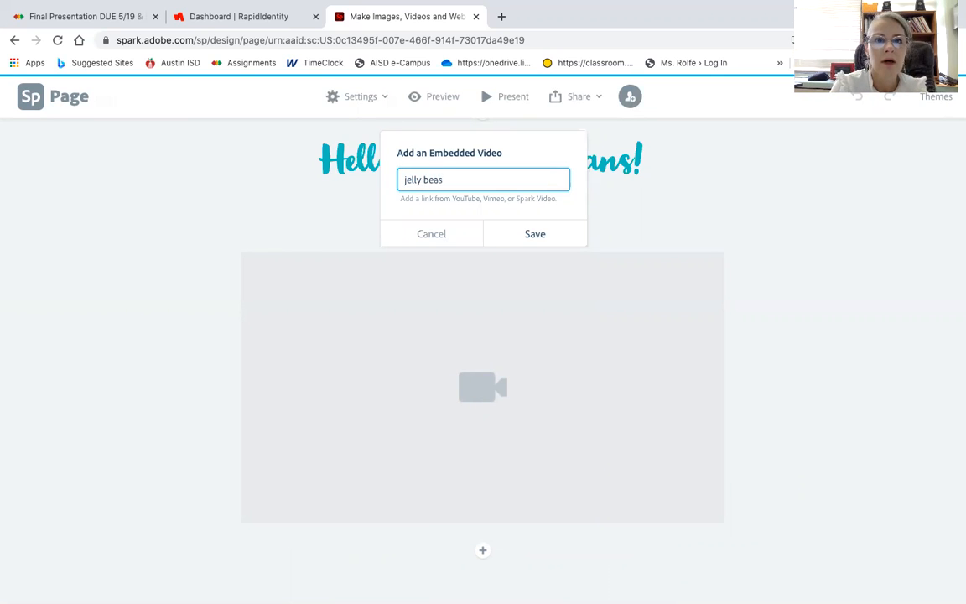
key("Return")
left_click_drag(475, 180, 366, 181)
key("BackSpace")
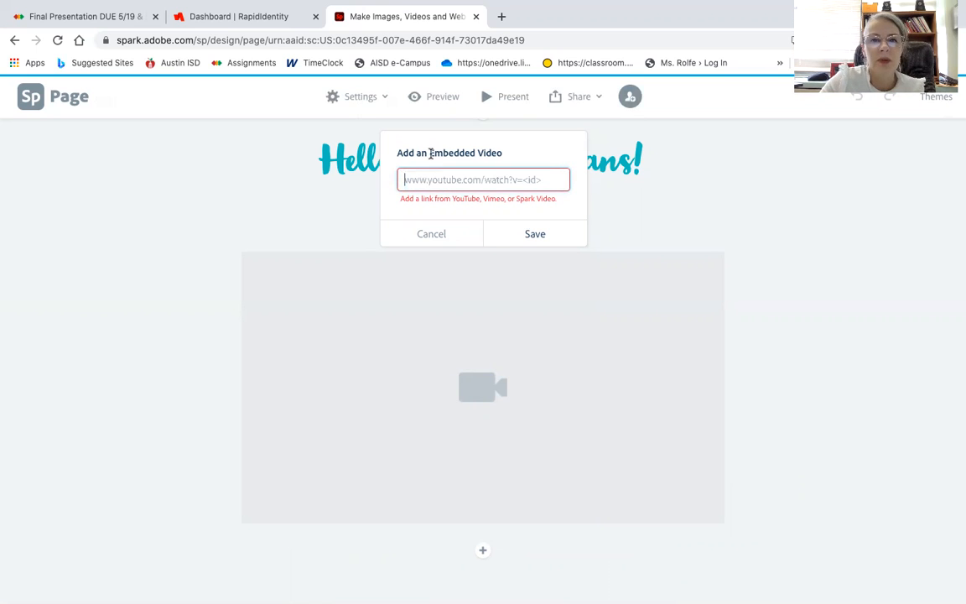
Open youtube.com in a new browser tab and search for "jelly beans".
left_click(501, 16)
type("youtube.com")
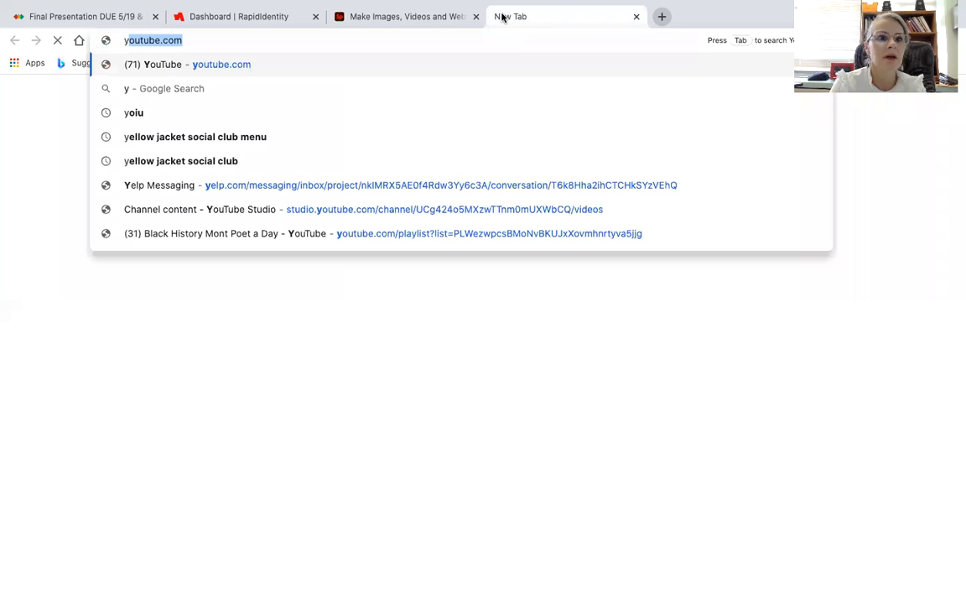
key("Return")
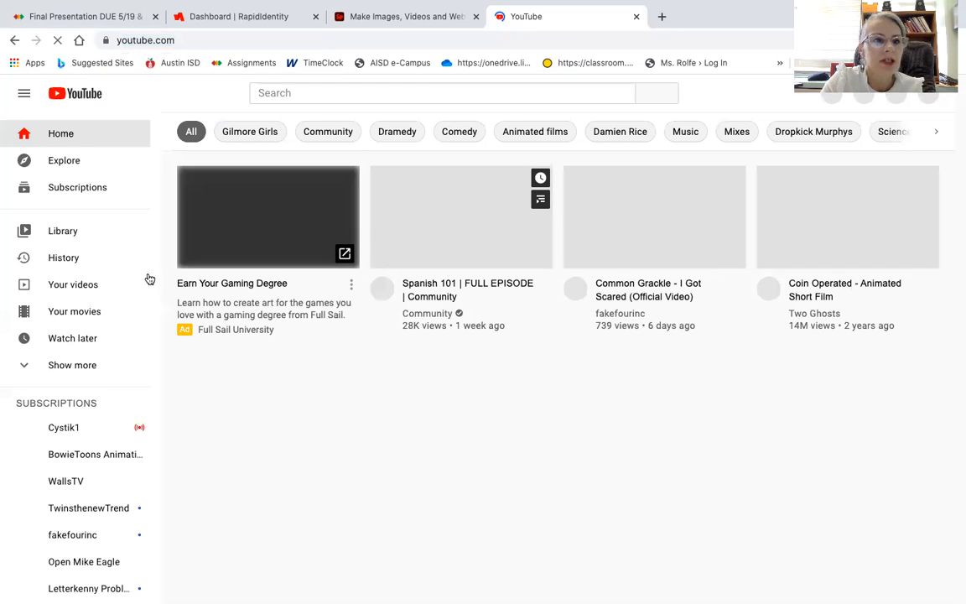
left_click(283, 90)
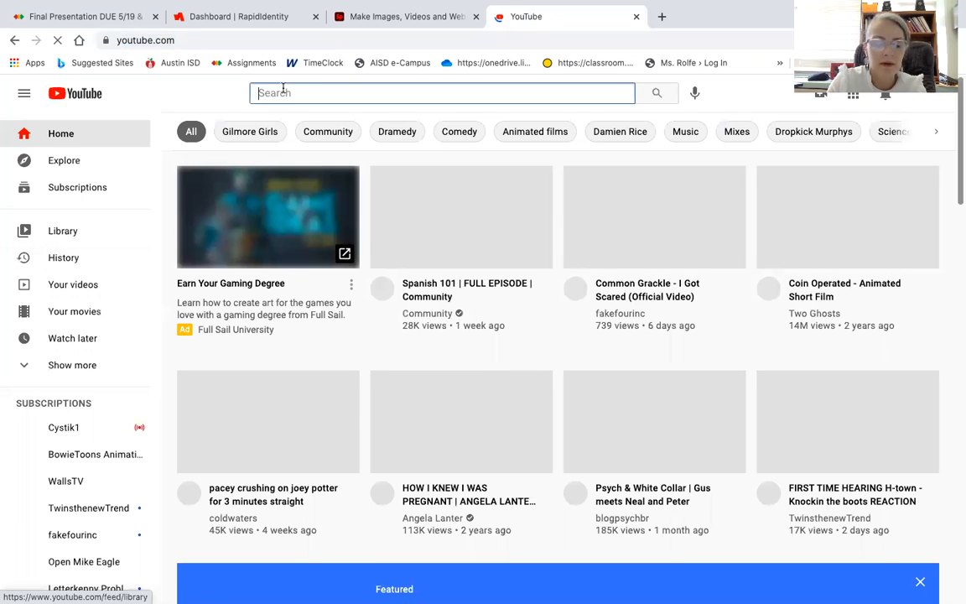
type("jell")
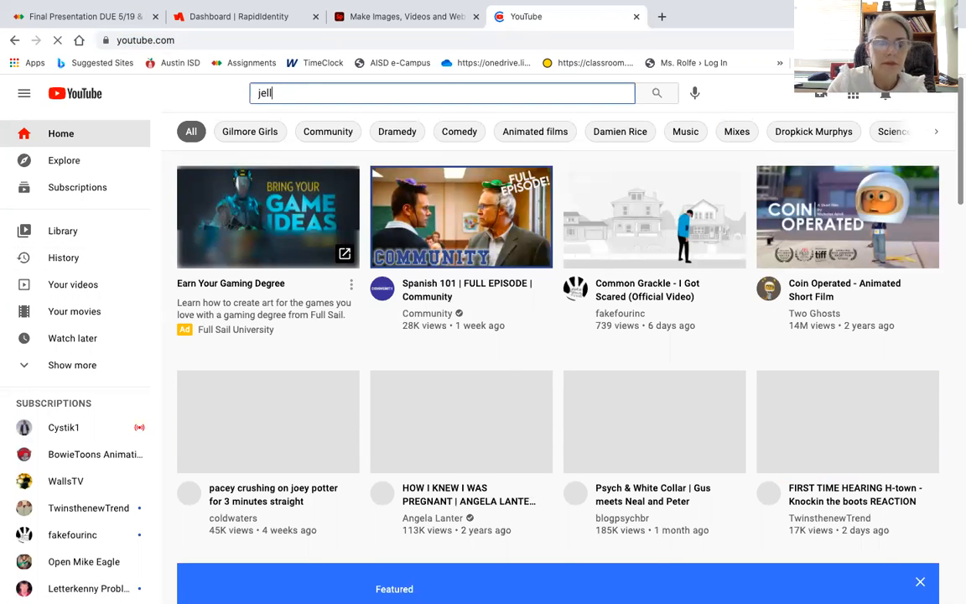
type("y beans")
key("Return")
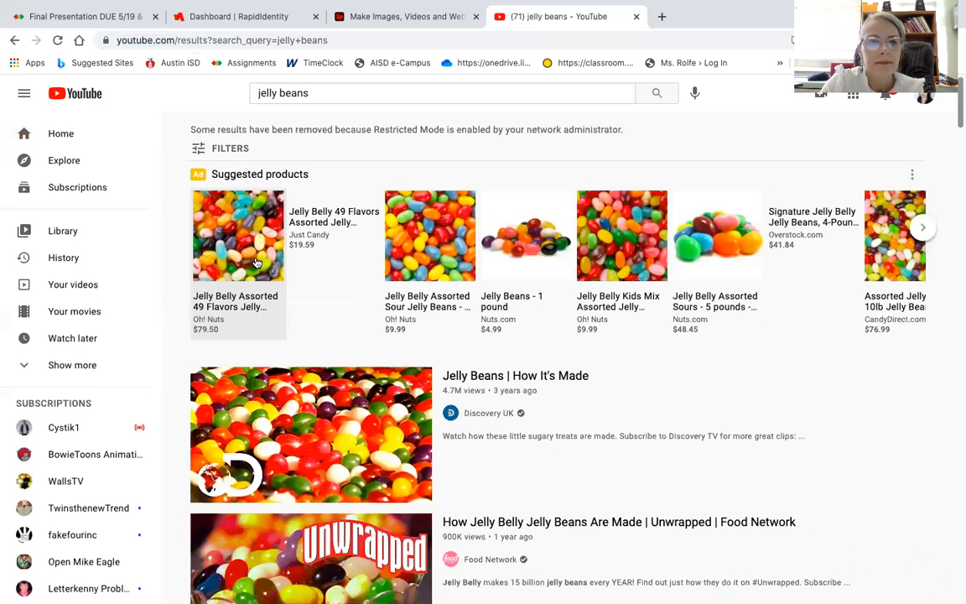
Open the "Jelly Beans | How It's Made" video from Discovery UK and copy its share link.
left_click(487, 377)
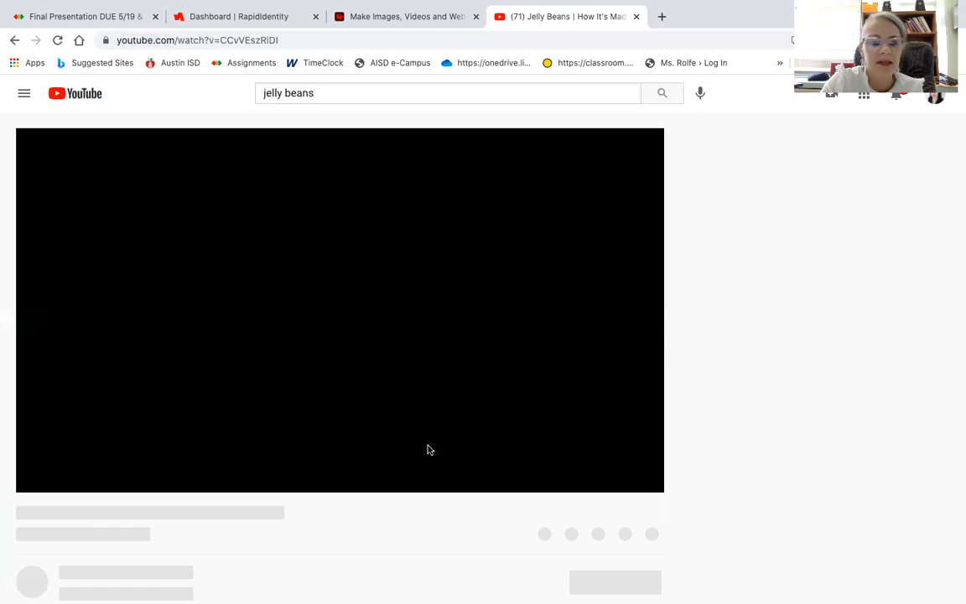
left_click(537, 541)
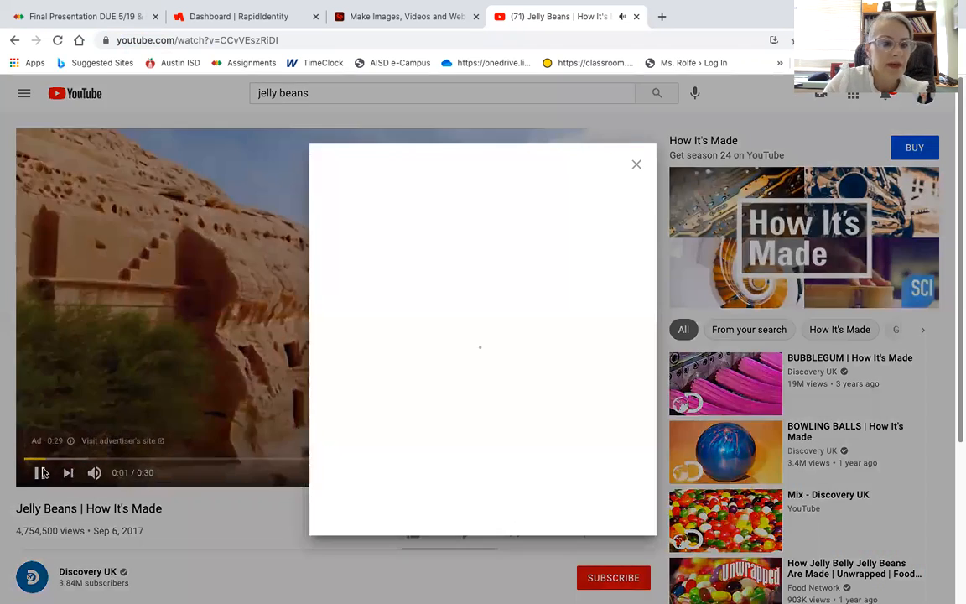
left_click(42, 466)
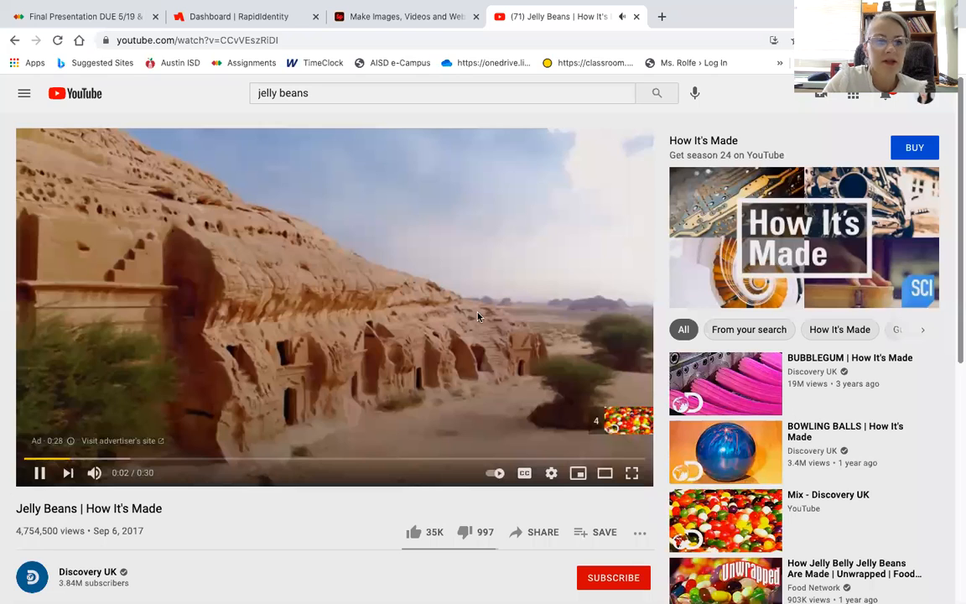
left_click(541, 532)
left_click(620, 367)
left_click(416, 22)
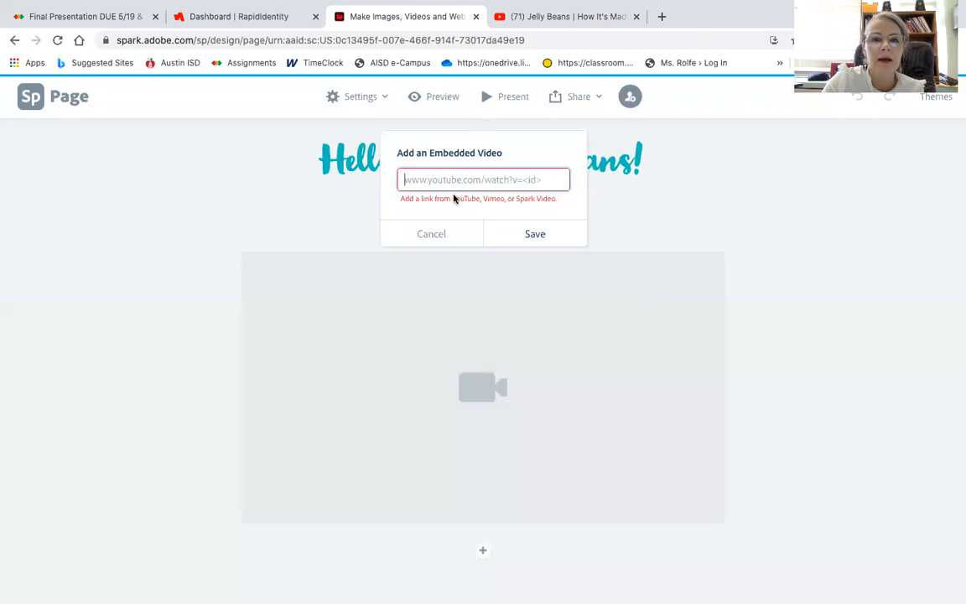
key("ctrl+v")
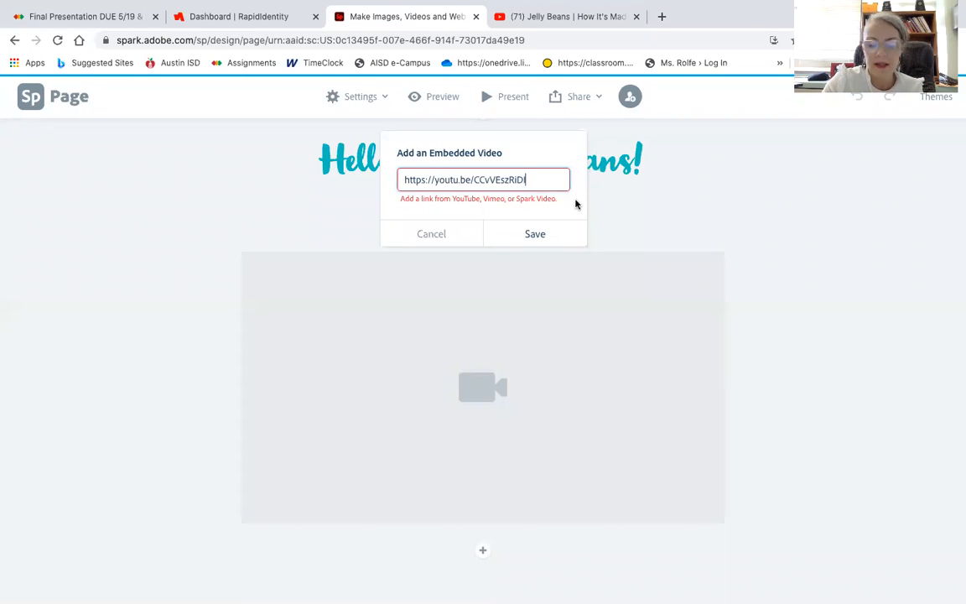
key("Return")
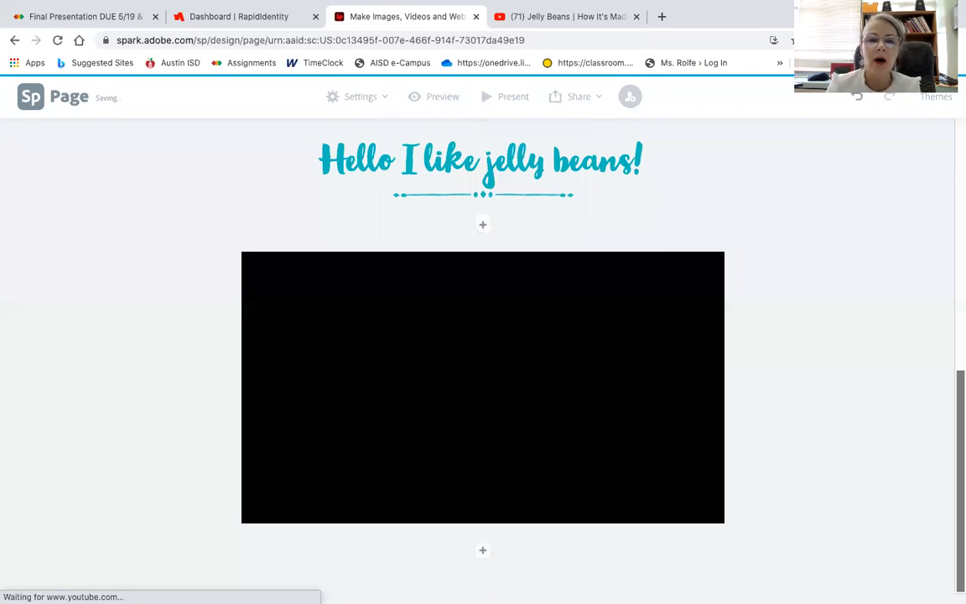
scroll(605, 298, "up", 1)
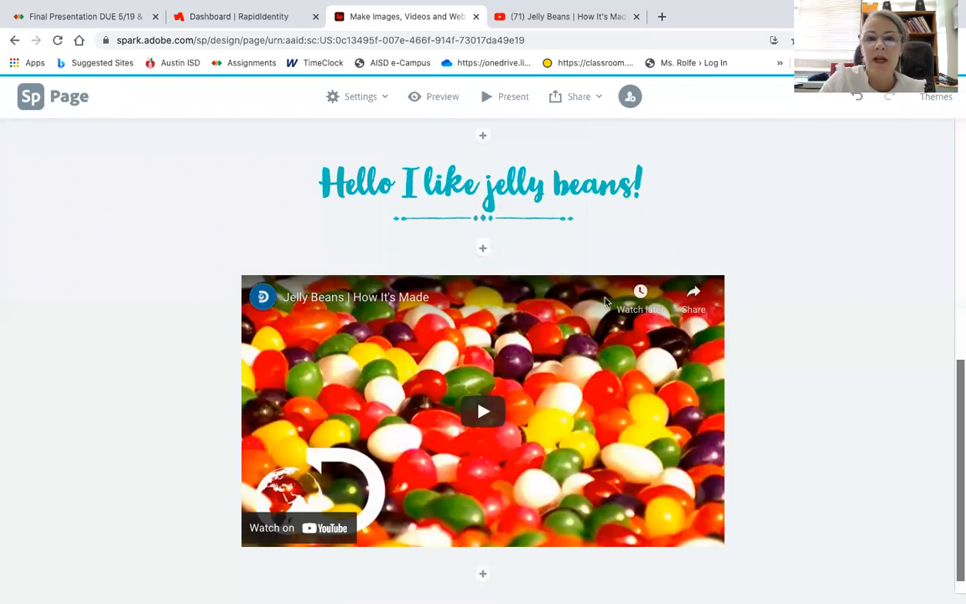
left_click(483, 573)
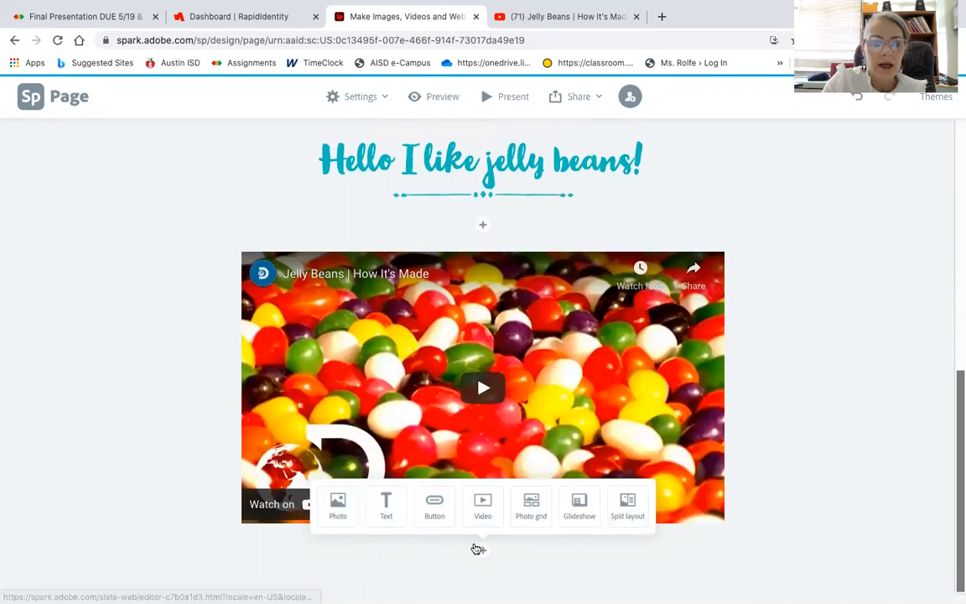
left_click(484, 508)
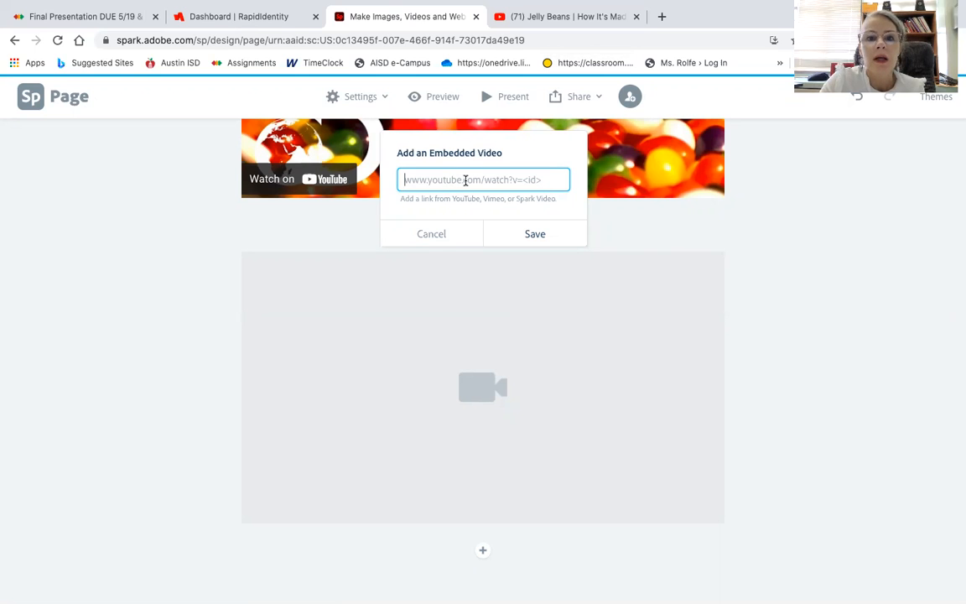
left_click(442, 240)
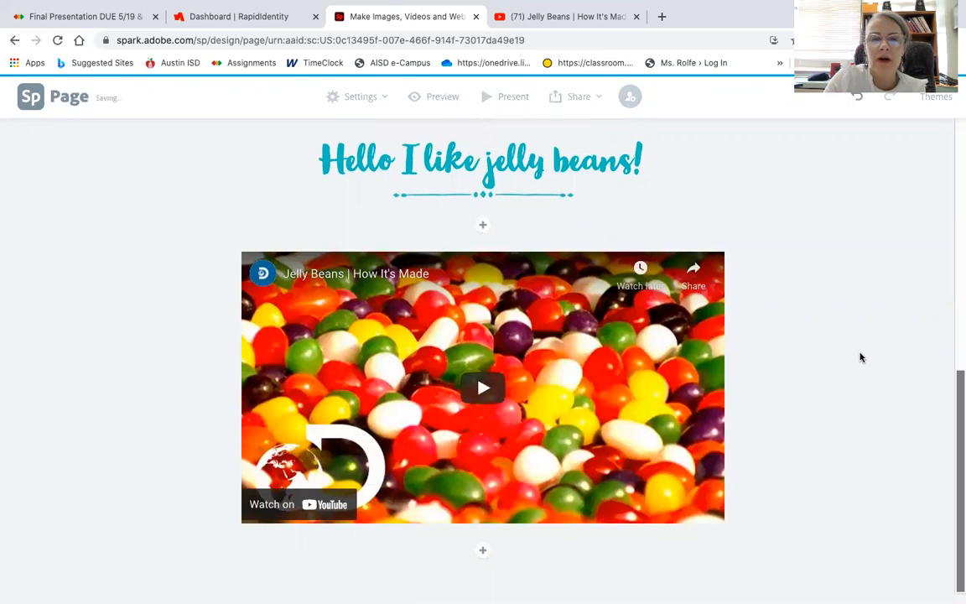
Enter "JELLY BEANS TASTE GOOD" as the subtitle of the title section.
scroll(858, 360, "up", 4)
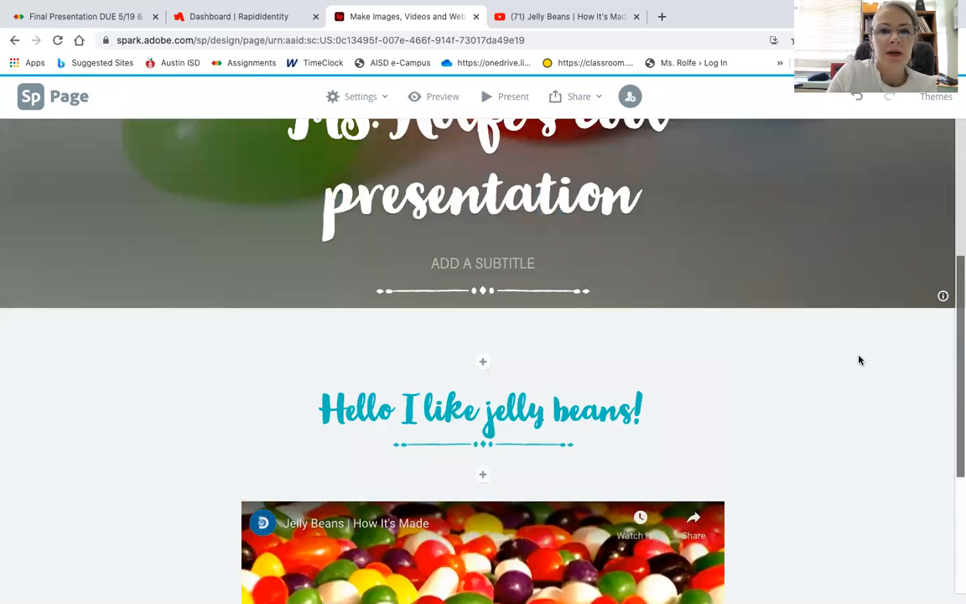
left_click(518, 337)
type("JELLY BEANS TASTE GOOD")
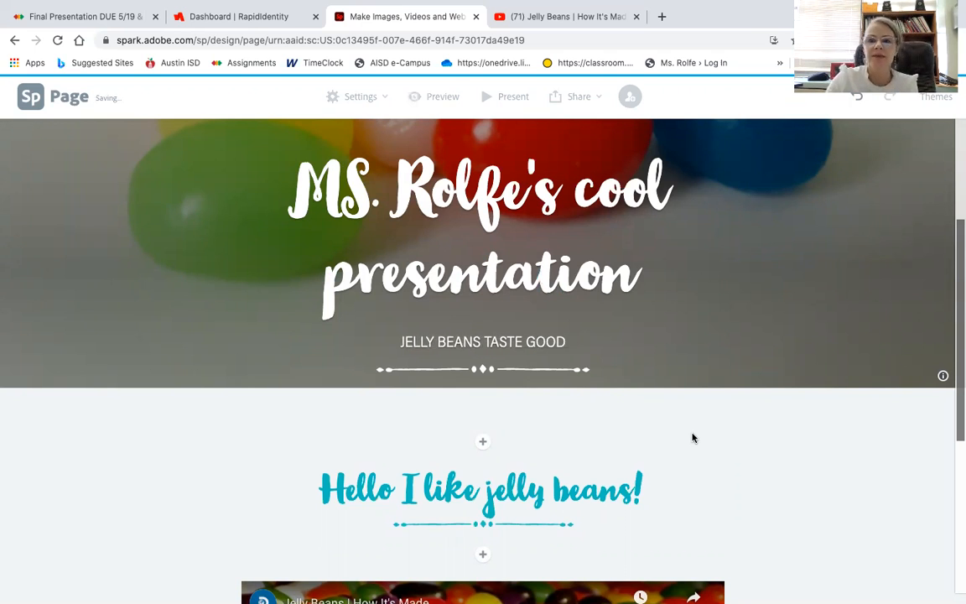
Insert the free photo of coloured candies in a lace-lined round basket below the embedded video.
scroll(692, 437, "down", 4)
left_click(482, 550)
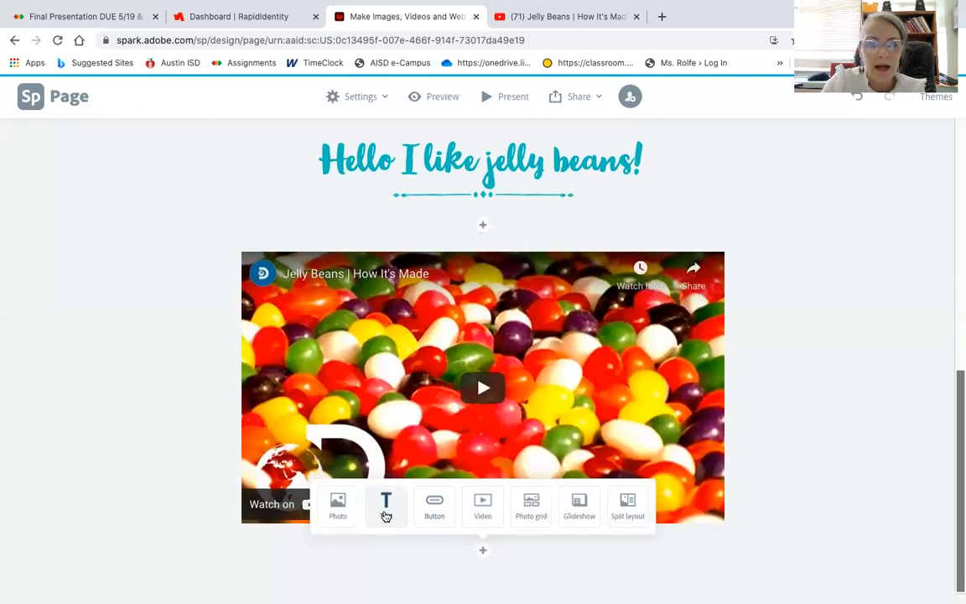
left_click(335, 508)
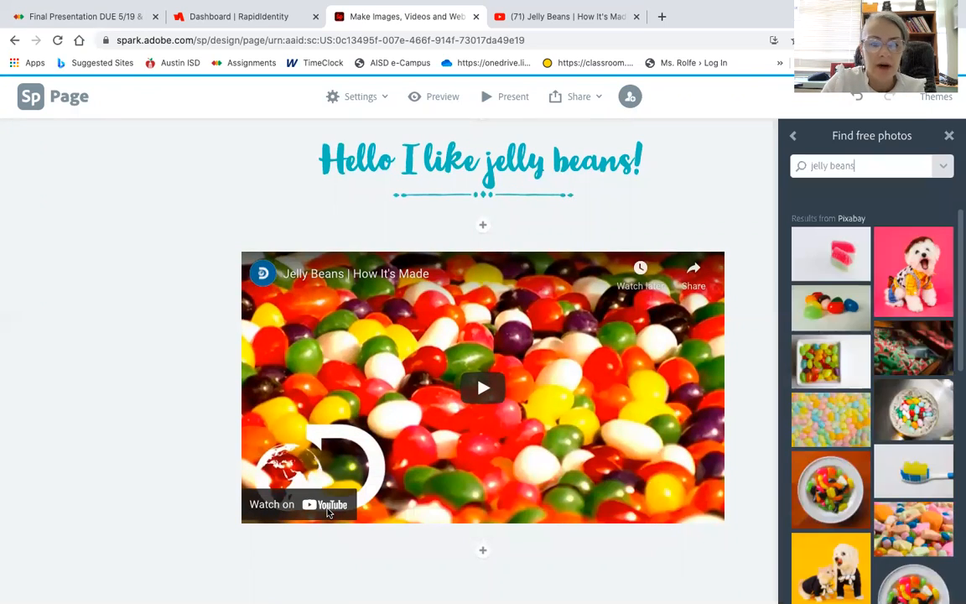
left_click(953, 427)
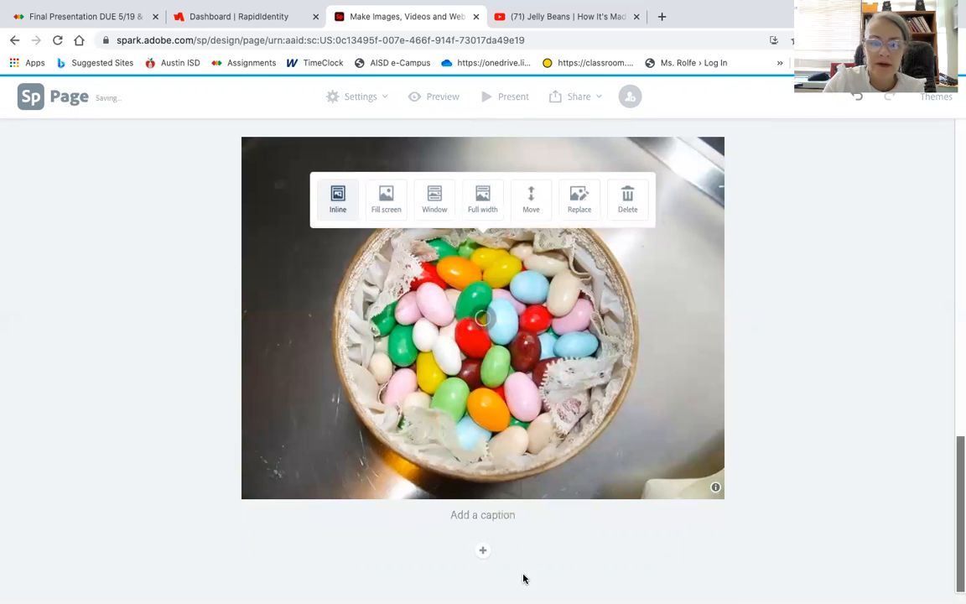
Add and save a photo grid with the loose jelly beans, costumed white dog, plate of jelly beans and mixed pastel candy photos.
left_click(483, 551)
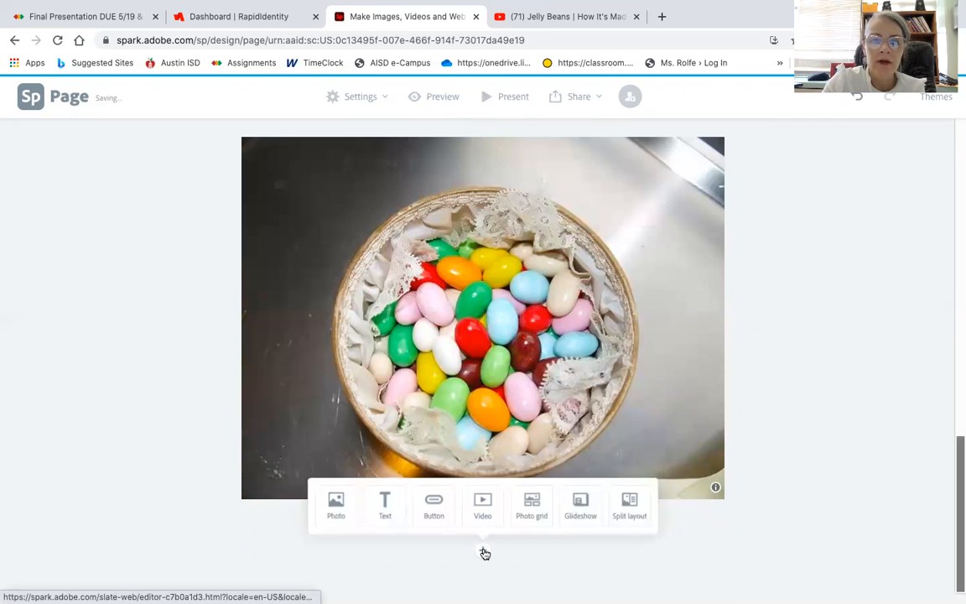
left_click(531, 506)
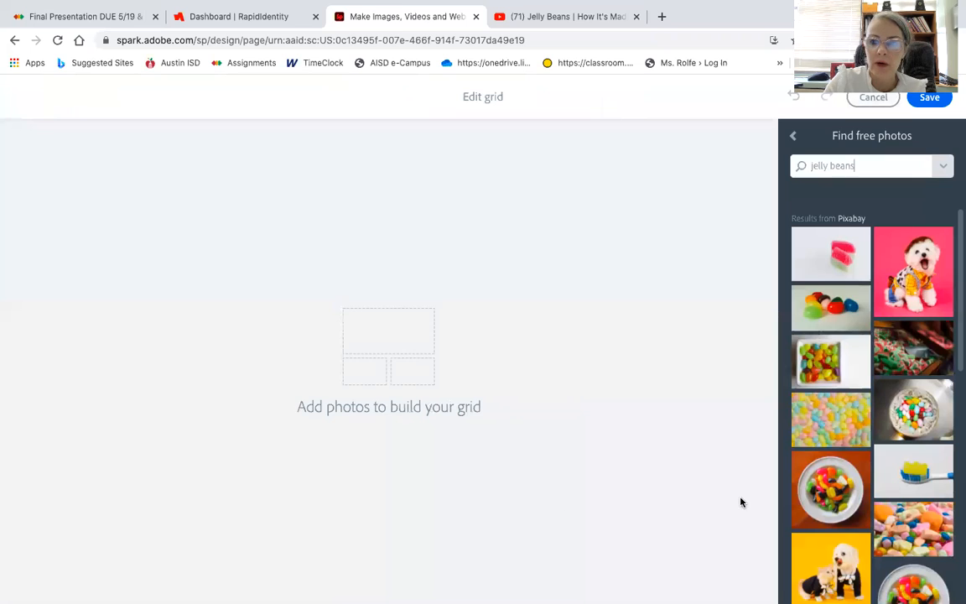
left_click(836, 305)
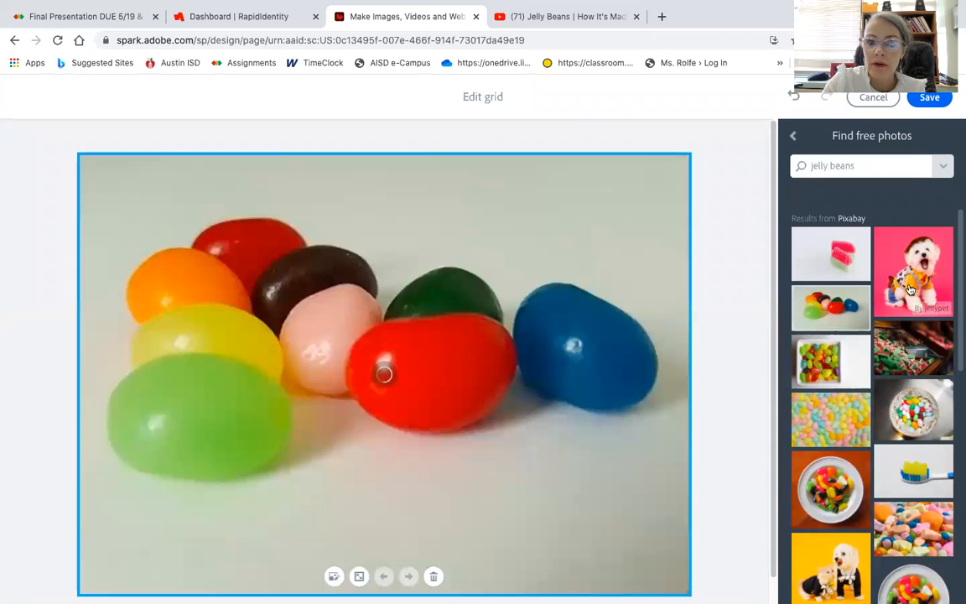
left_click(910, 288)
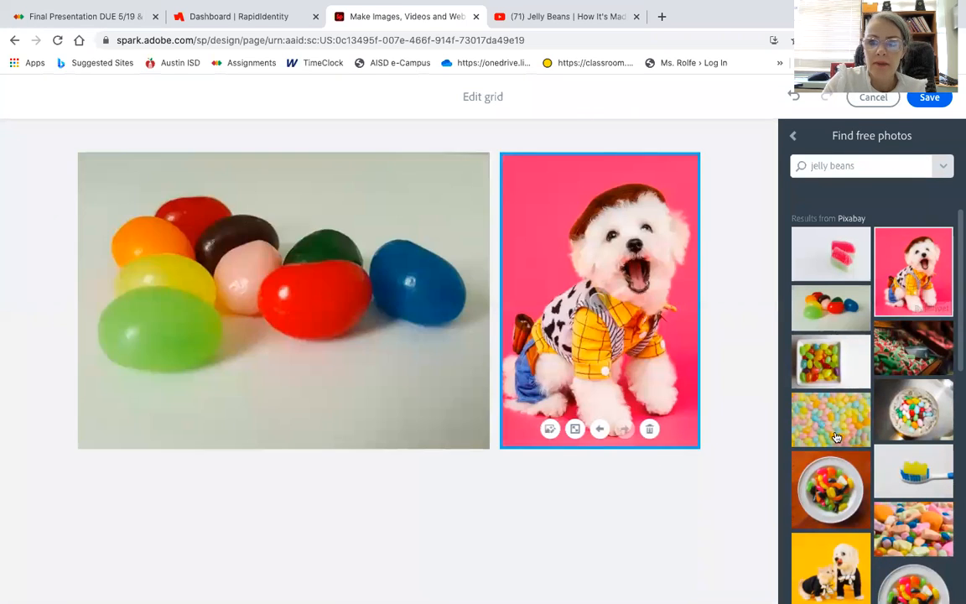
left_click(848, 507)
left_click(932, 527)
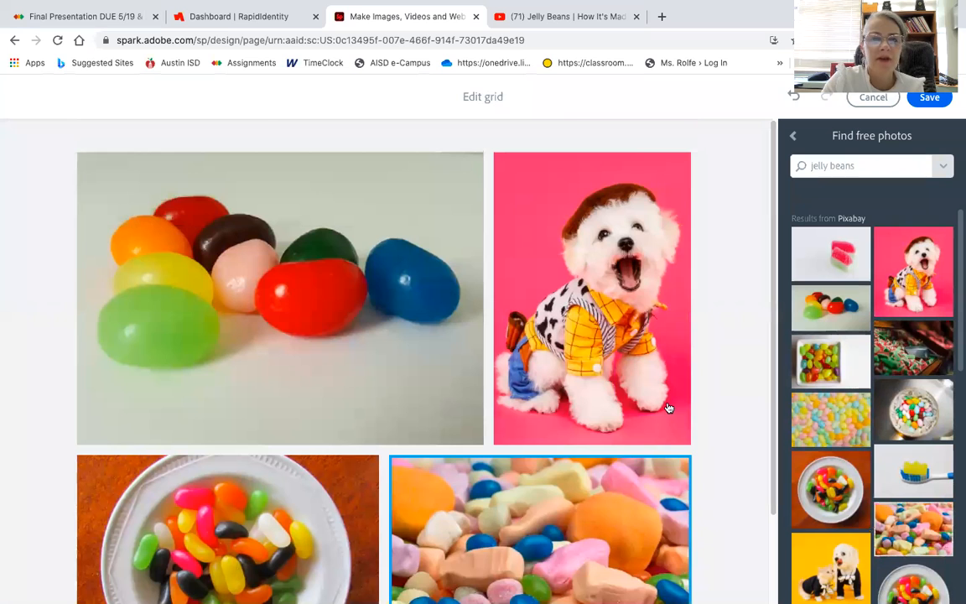
scroll(669, 408, "down", 2)
scroll(695, 433, "up", 2)
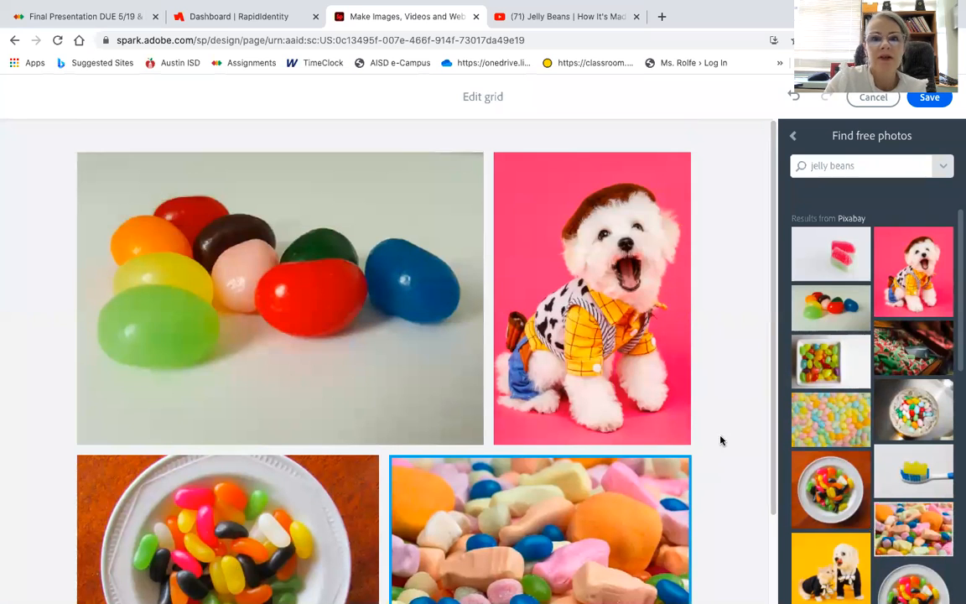
left_click(930, 97)
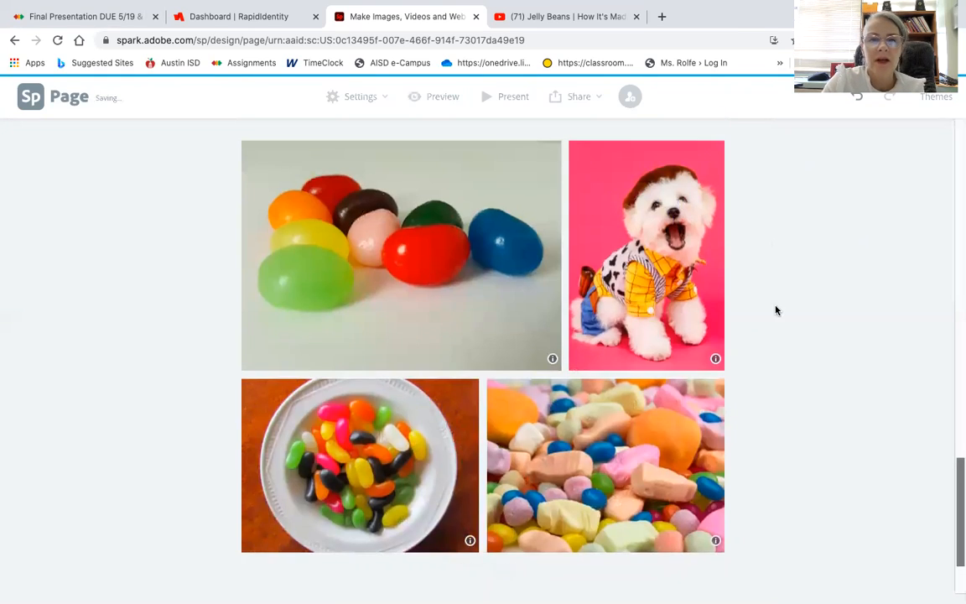
Add a split layout below the photo grid and fill its image half with the photo of a scoop in red and green candies.
scroll(792, 394, "down", 8)
scroll(791, 394, "up", 5)
scroll(793, 393, "down", 12)
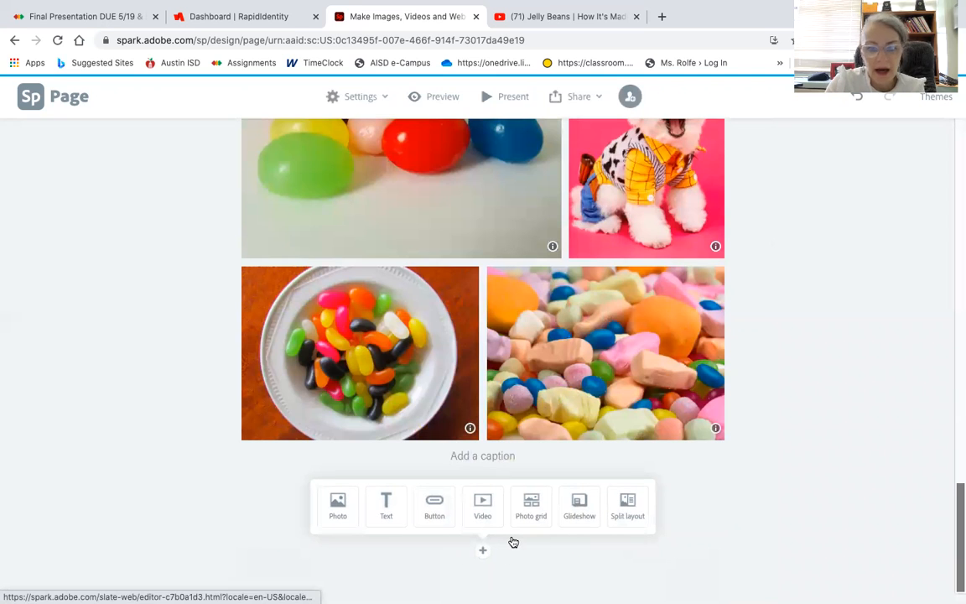
left_click(637, 500)
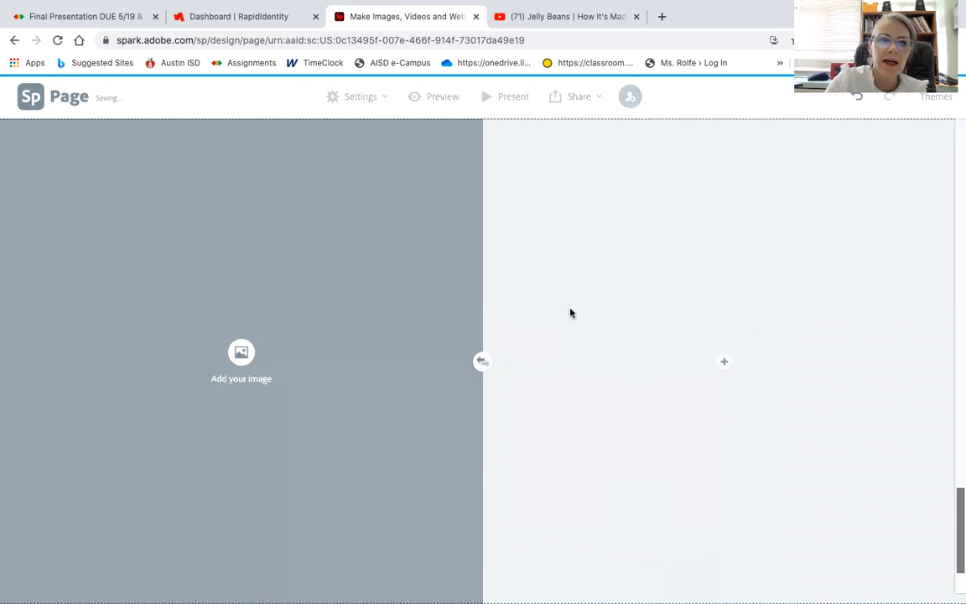
left_click(256, 359)
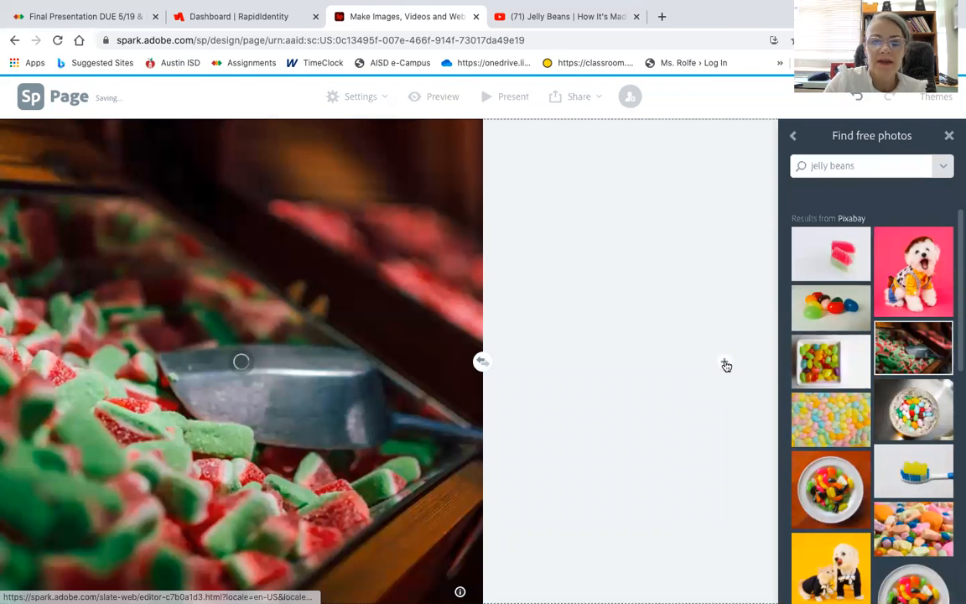
Add the text "Why did I choose jelly beans?" to the empty half of the split layout.
left_click(723, 364)
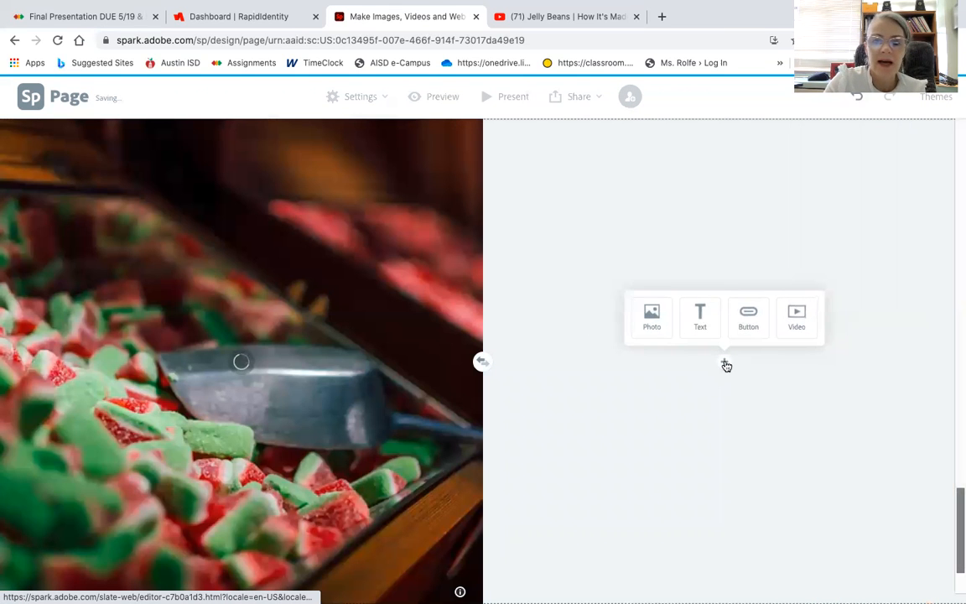
left_click(701, 327)
type("WJ")
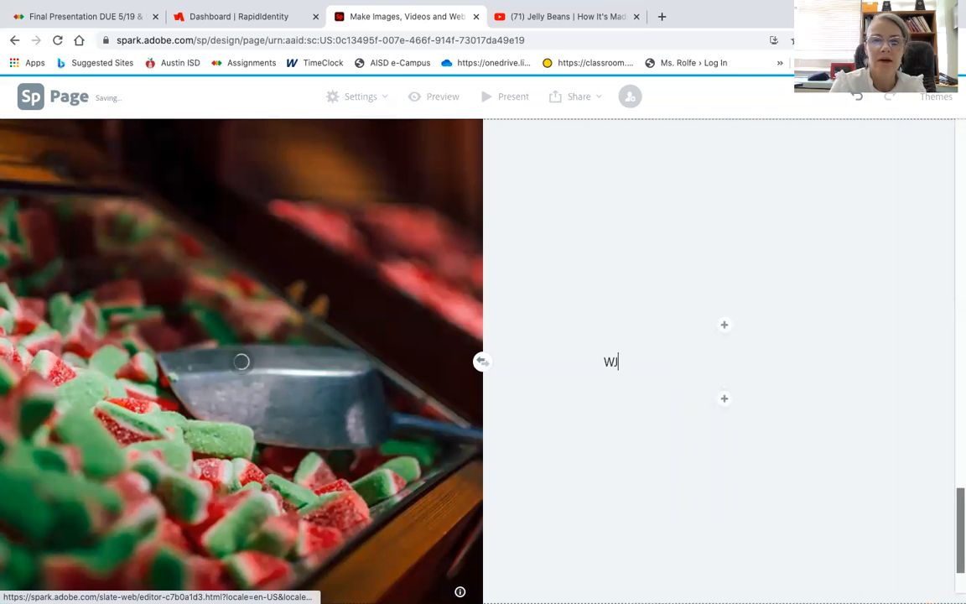
type("hy did I cho")
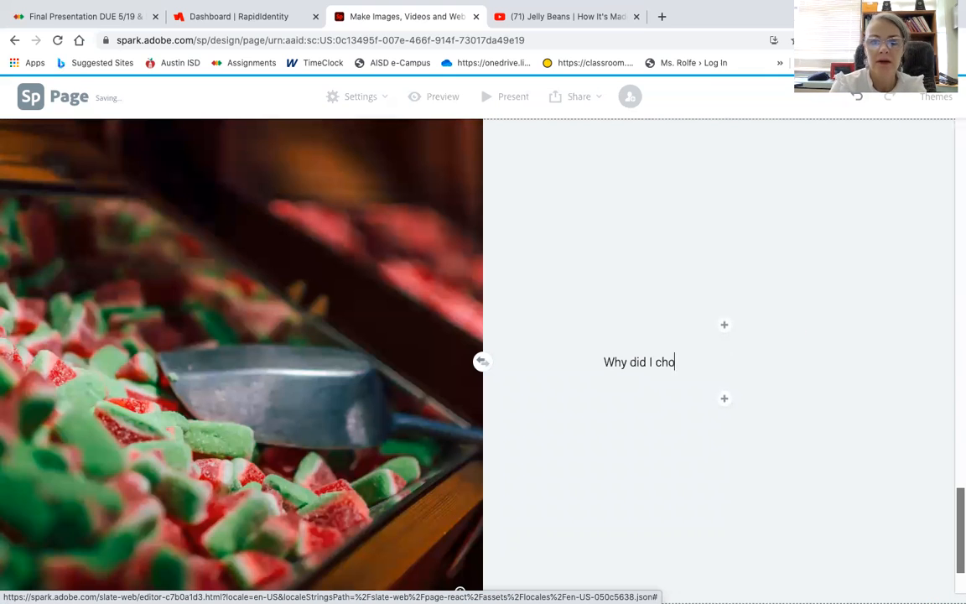
type("ose jelly beans?")
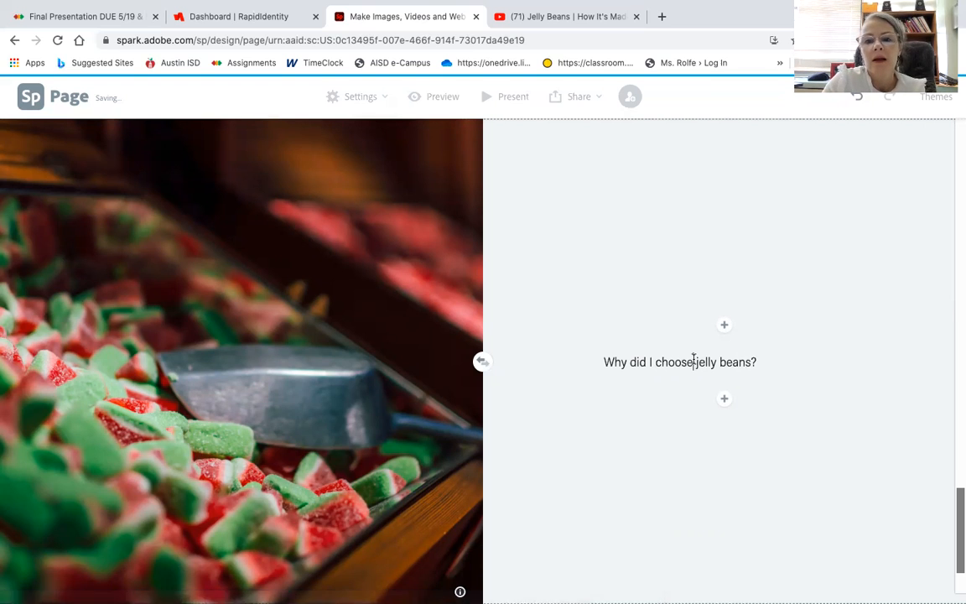
Try formatting the jelly beans question as a centred H2 heading and as a numbered list.
triple_click(692, 361)
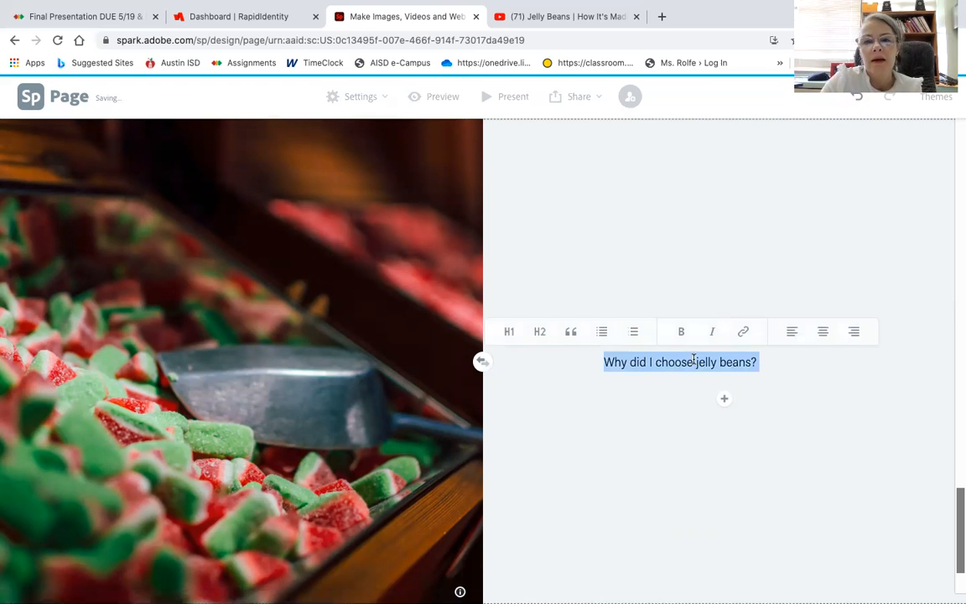
left_click(509, 331)
left_click(582, 261)
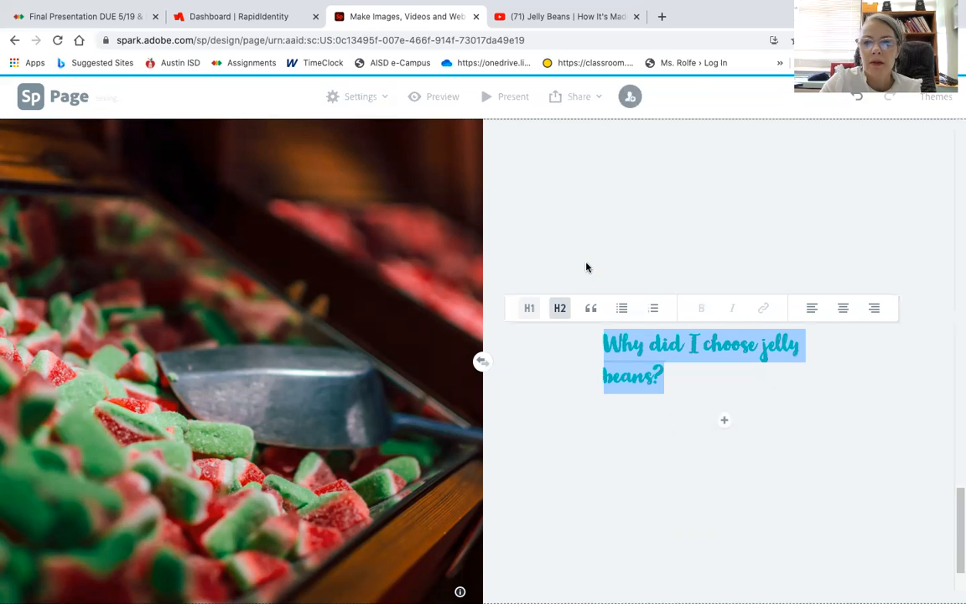
left_click(842, 310)
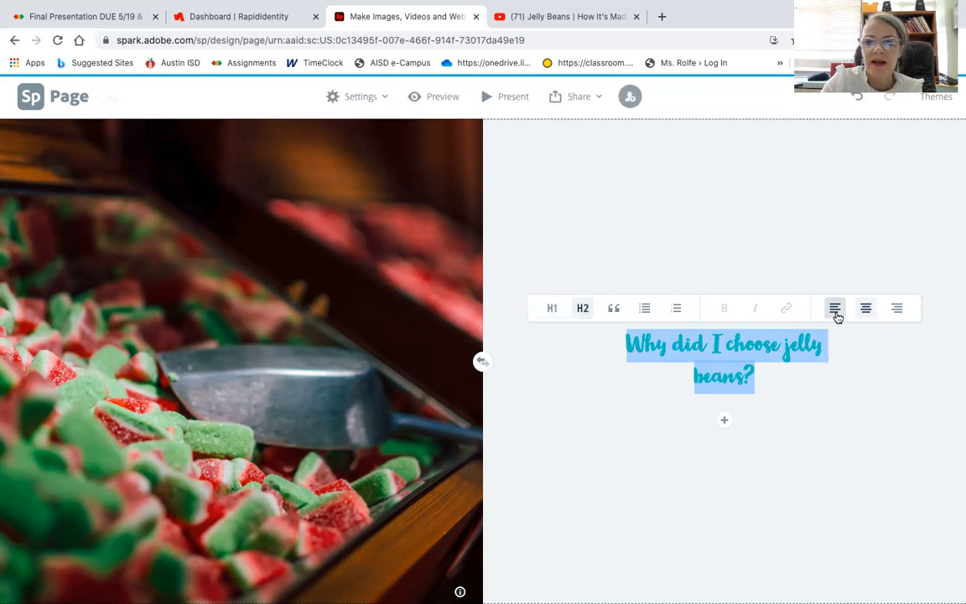
left_click(677, 309)
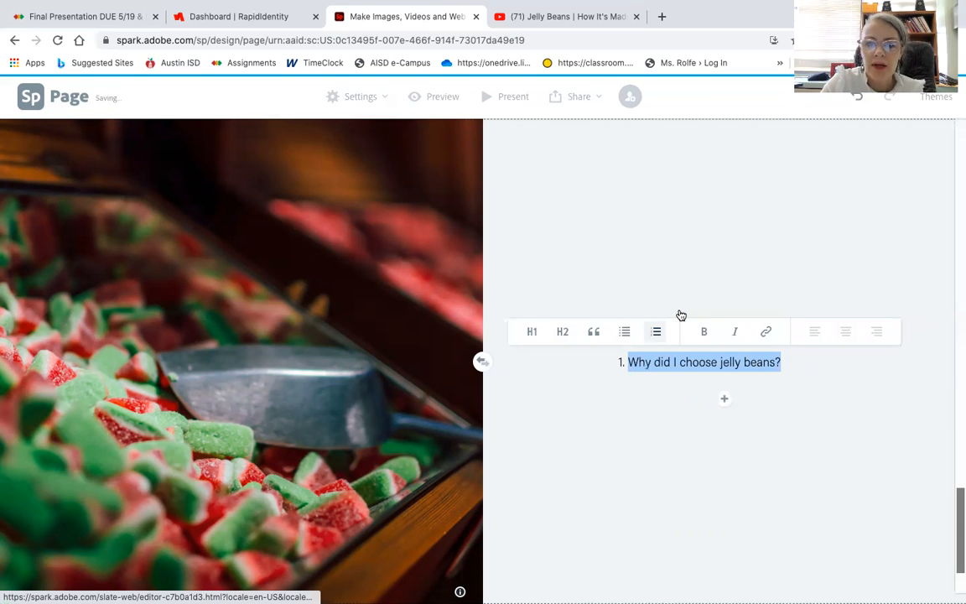
left_click(658, 336)
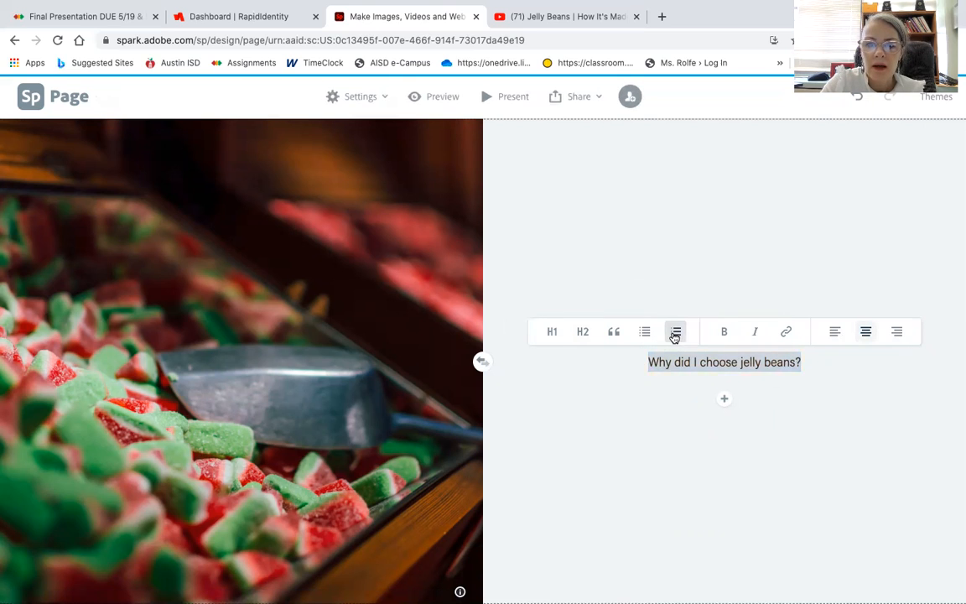
left_click(675, 333)
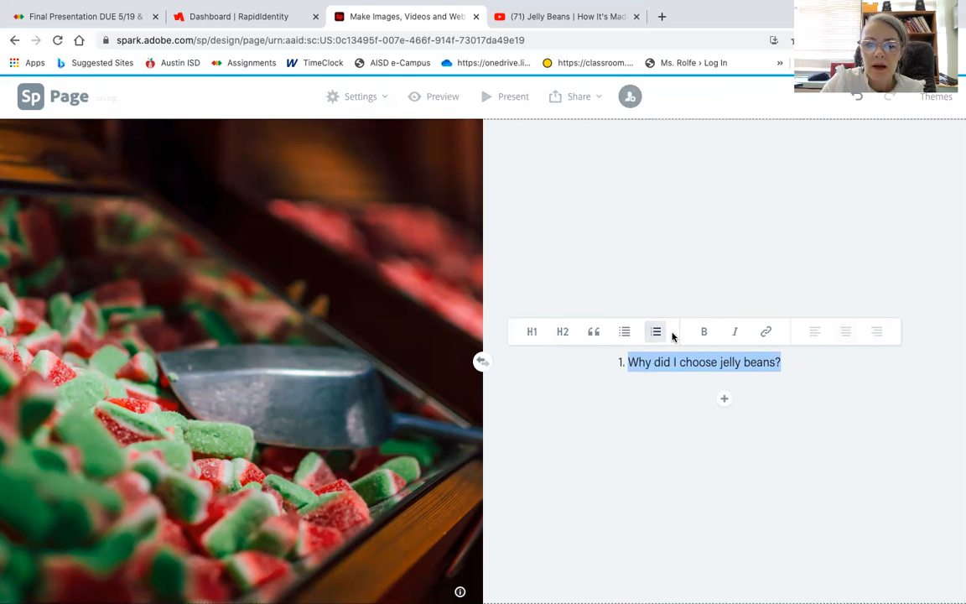
Change the question to a bulleted list and add "Who knows?" as the second bullet.
left_click(619, 331)
left_click(787, 361)
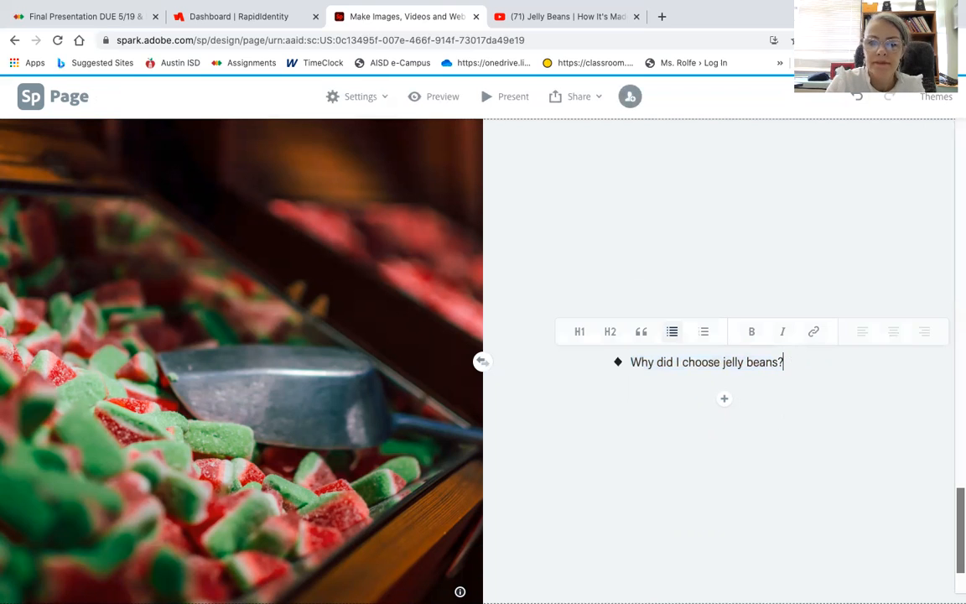
key("Return")
type("Who knows")
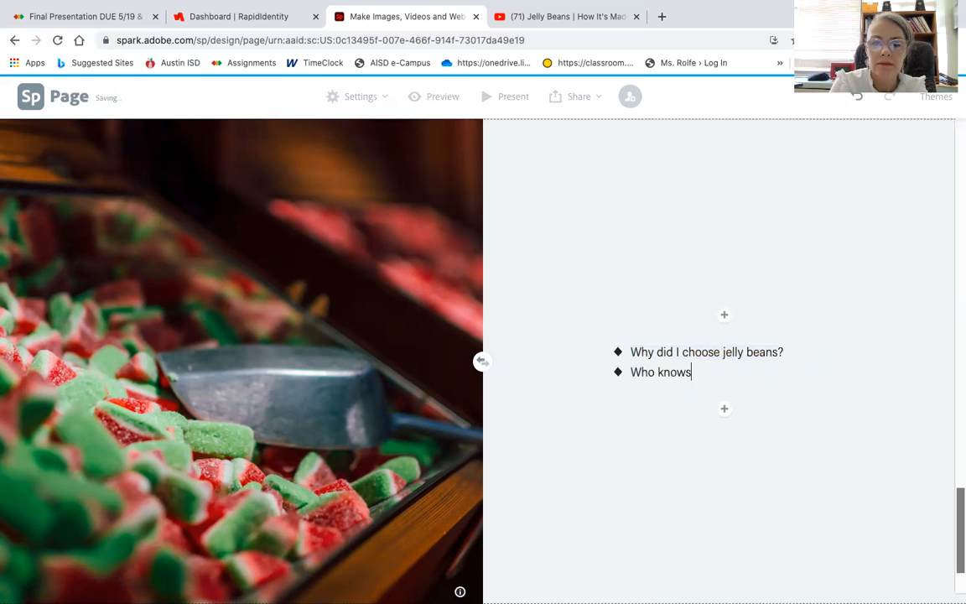
left_click(813, 435)
Delete the entire split layout section with its candy scoop photo and bulleted text.
scroll(812, 435, "down", 2)
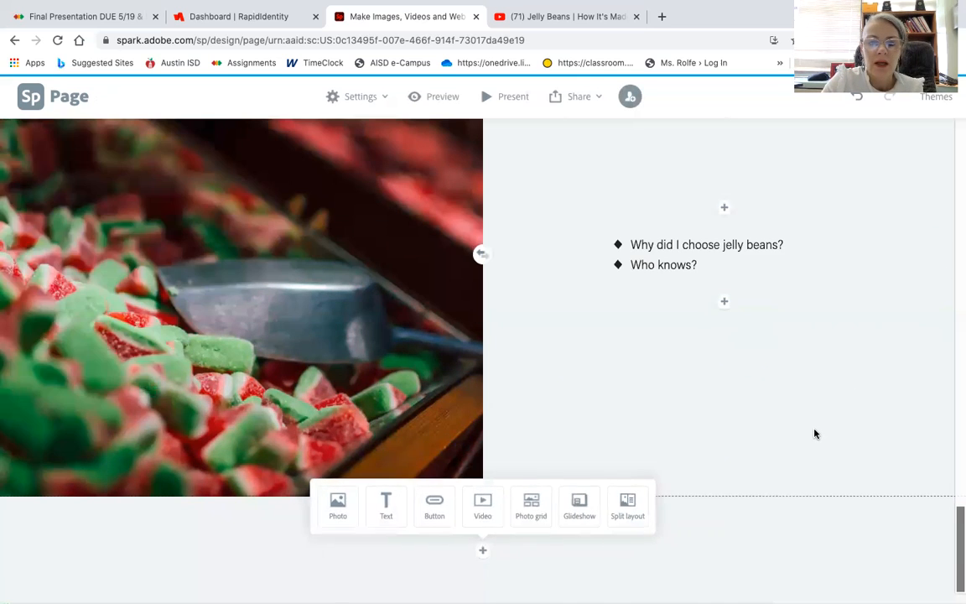
scroll(813, 435, "up", 20)
scroll(813, 433, "down", 20)
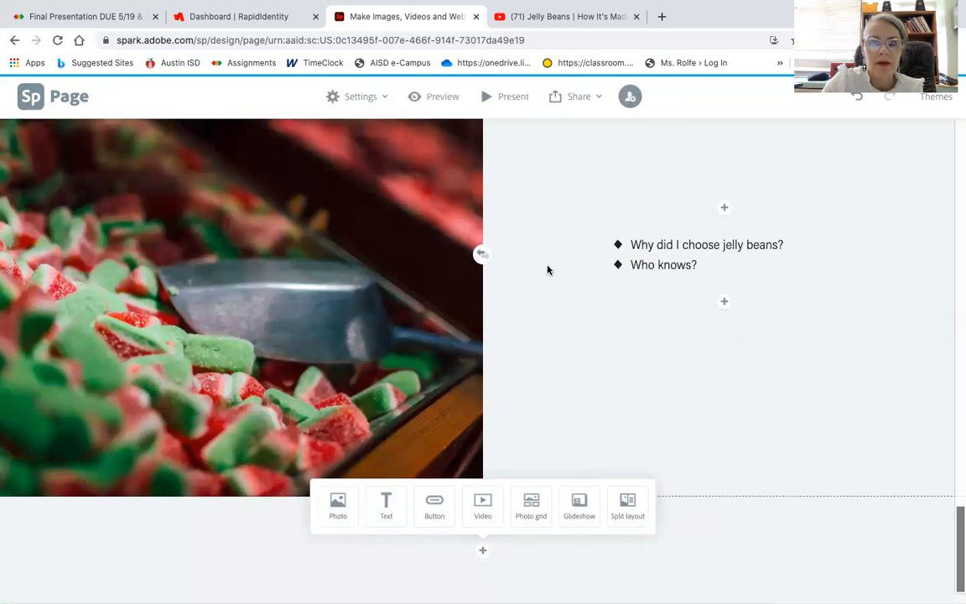
mouse_move(482, 251)
left_click(481, 317)
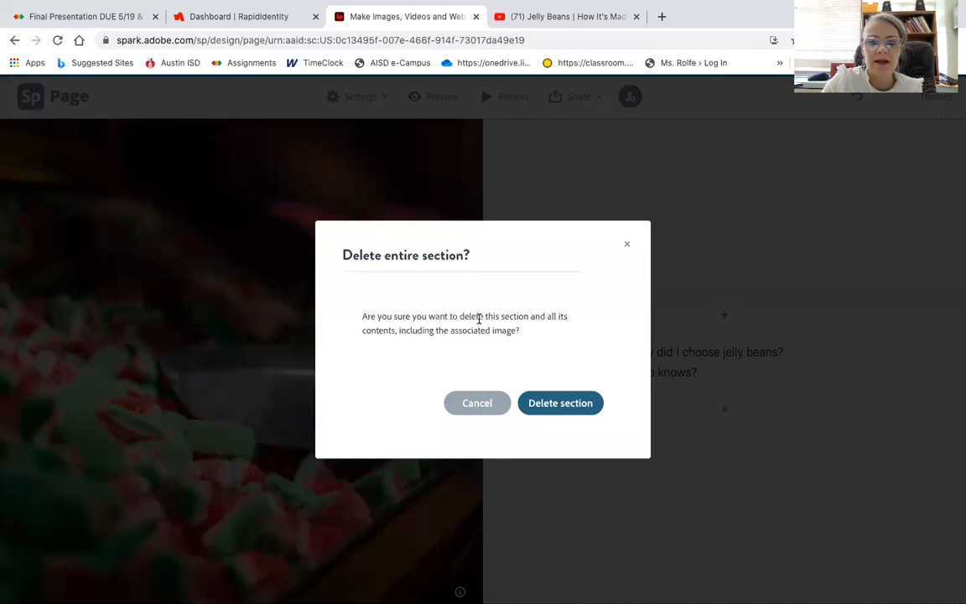
left_click(560, 402)
scroll(675, 427, "up", 3)
scroll(675, 427, "up", 10)
scroll(675, 425, "down", 5)
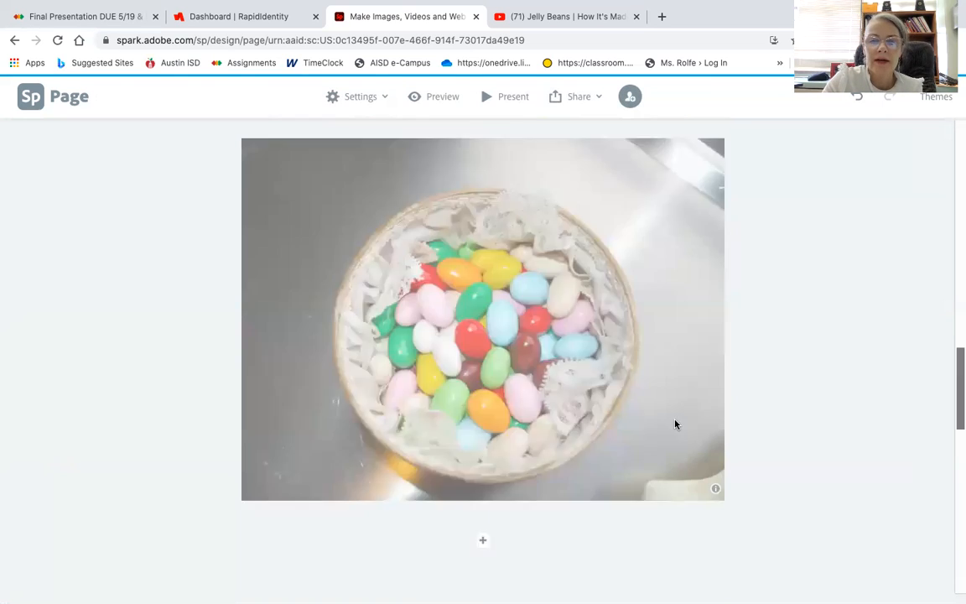
scroll(675, 425, "down", 6)
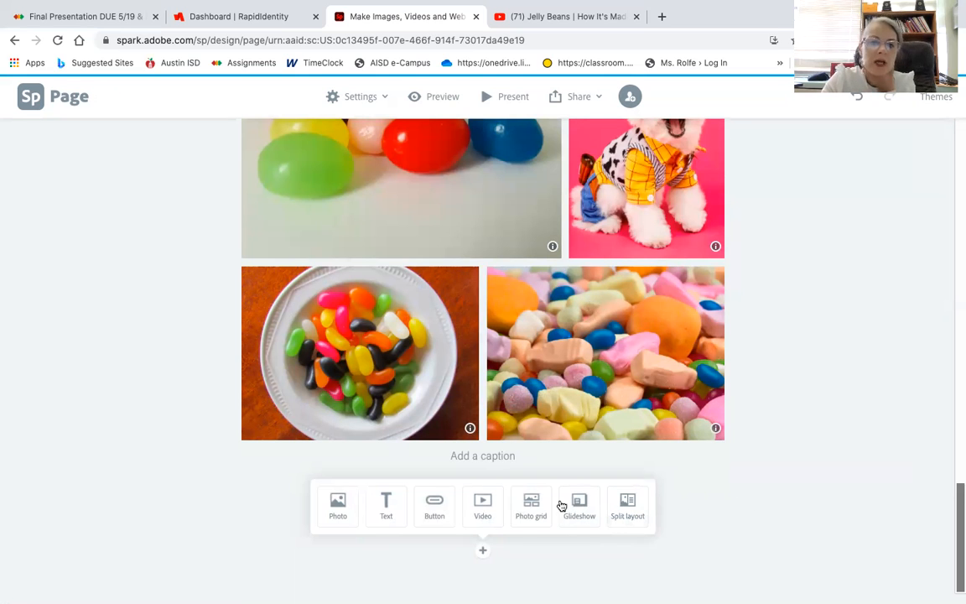
left_click(436, 504)
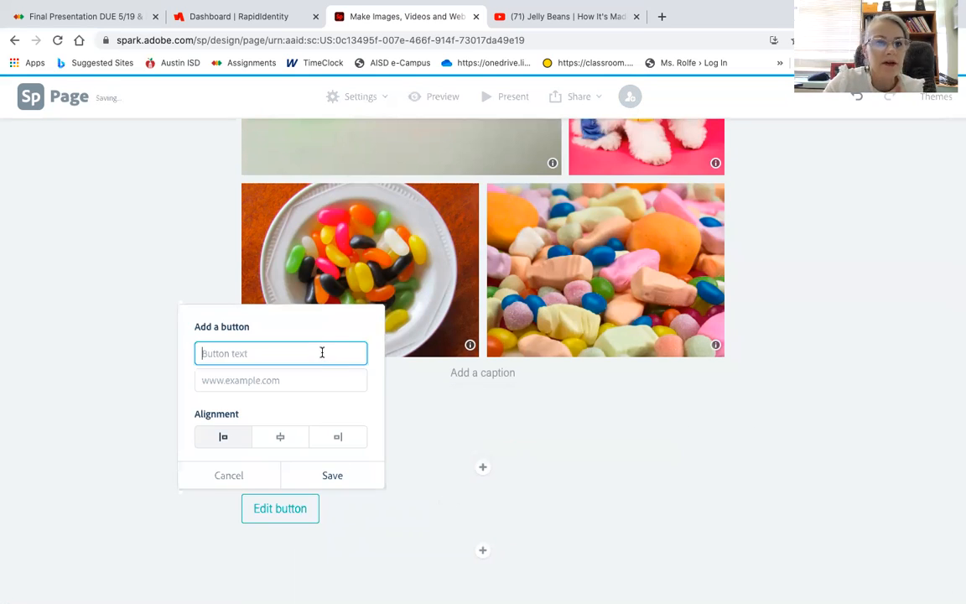
type("Research Paper")
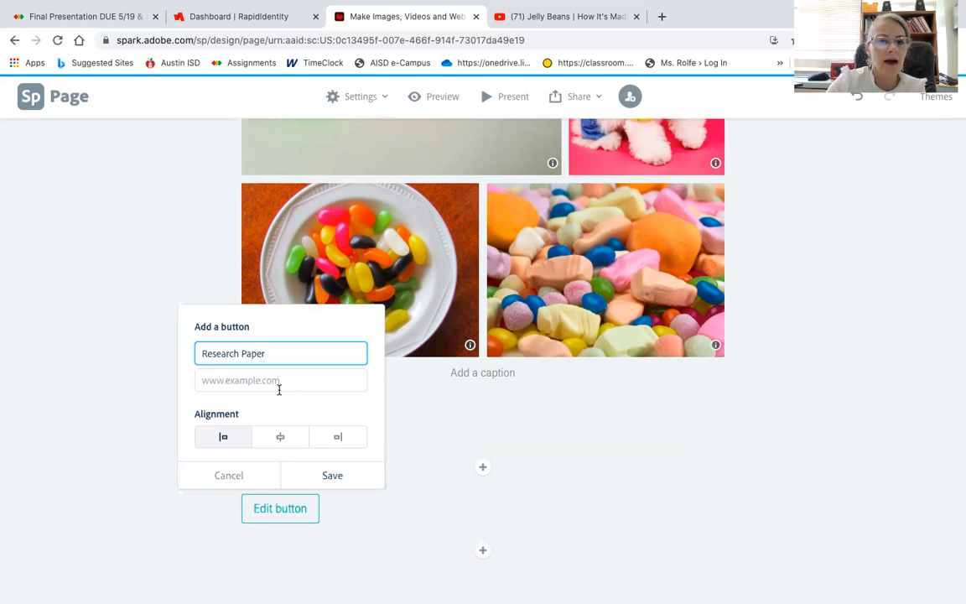
left_click(279, 384)
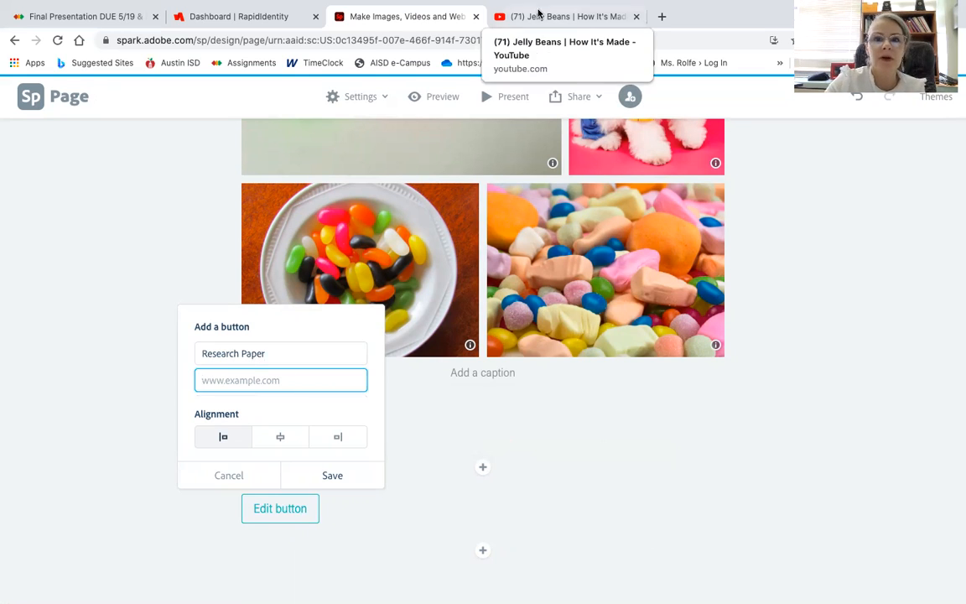
type("https://youtu.be/CCvVEszRiDI")
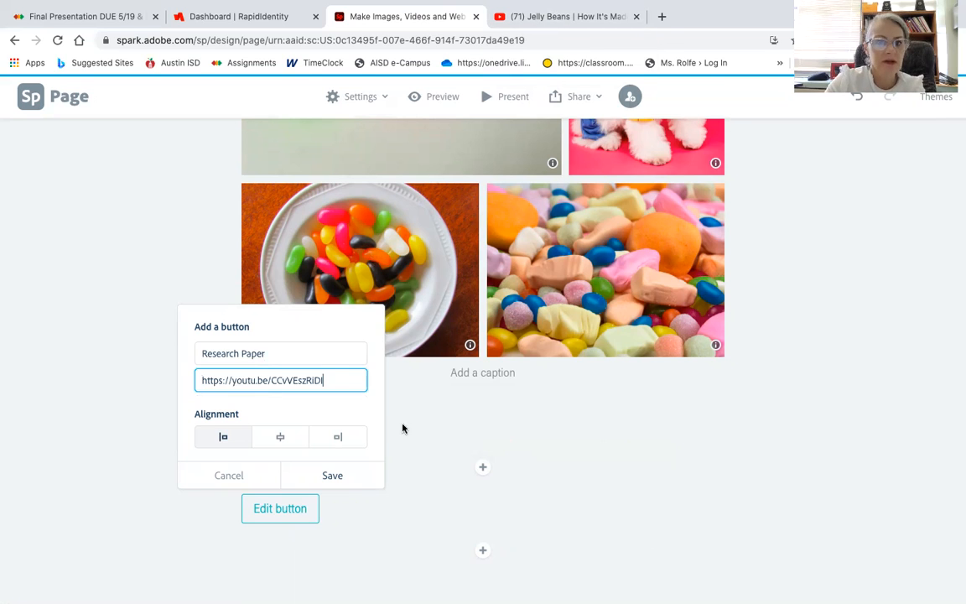
left_click(342, 482)
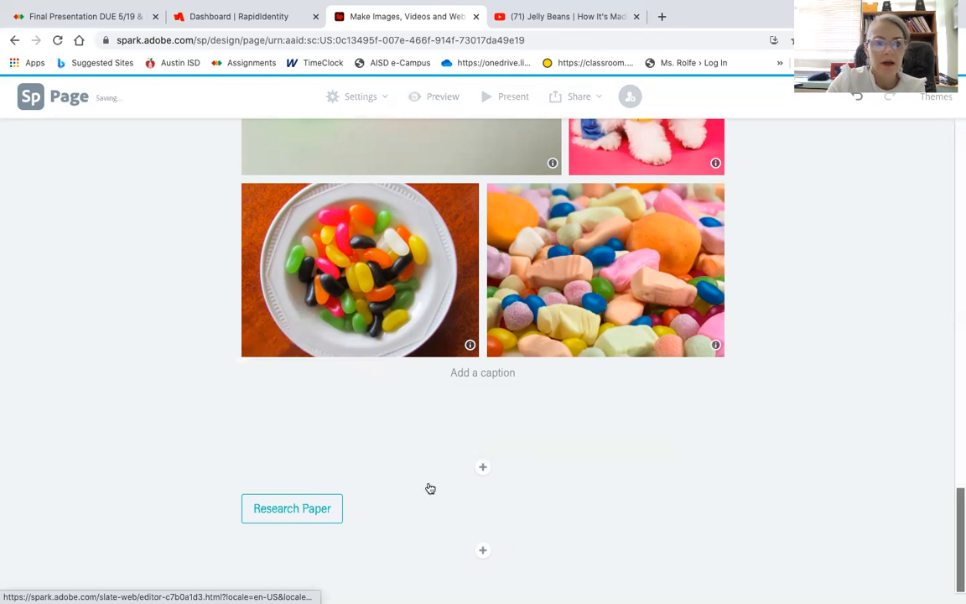
Set the alignment of the "Research Paper" button to centred and save it.
left_click(306, 508)
left_click(260, 461)
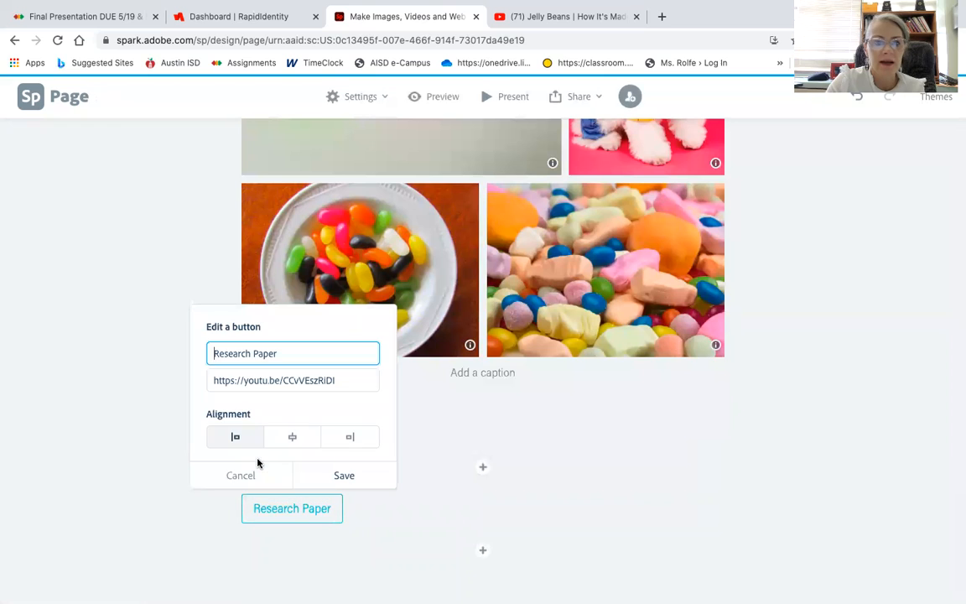
left_click(291, 442)
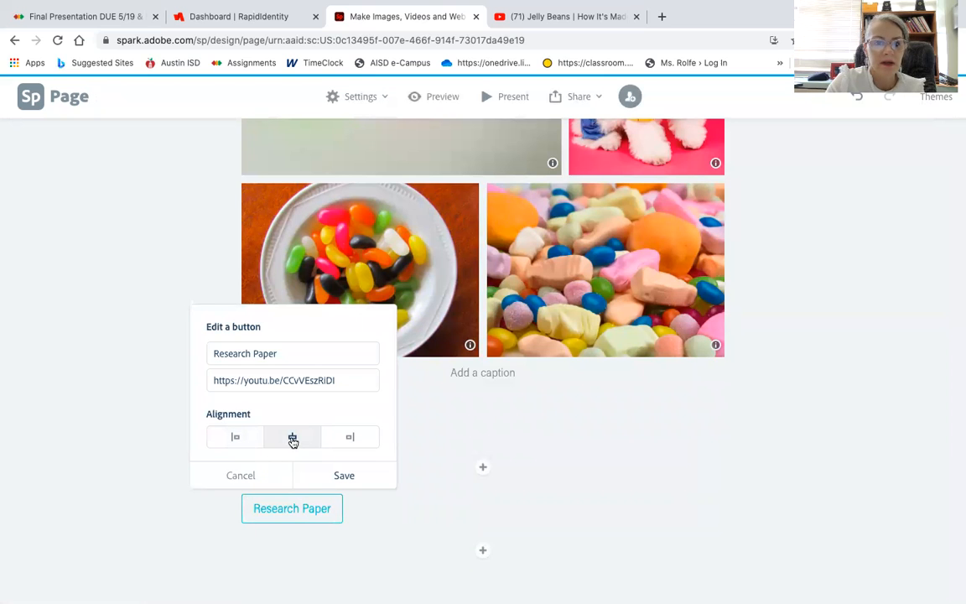
left_click(345, 475)
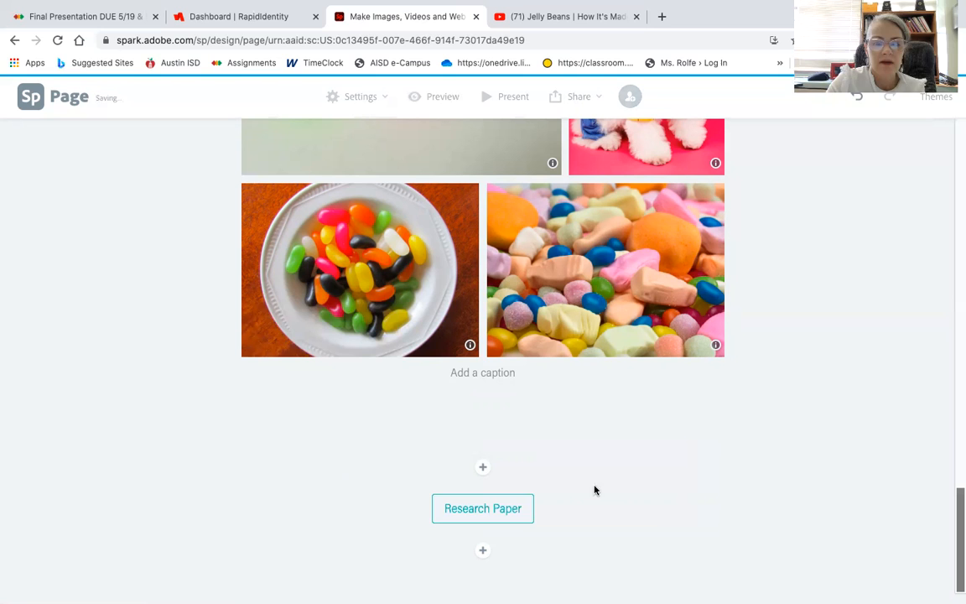
left_click(498, 518)
Publish the page with its existing story details and create a shareable link.
scroll(673, 477, "up", 20)
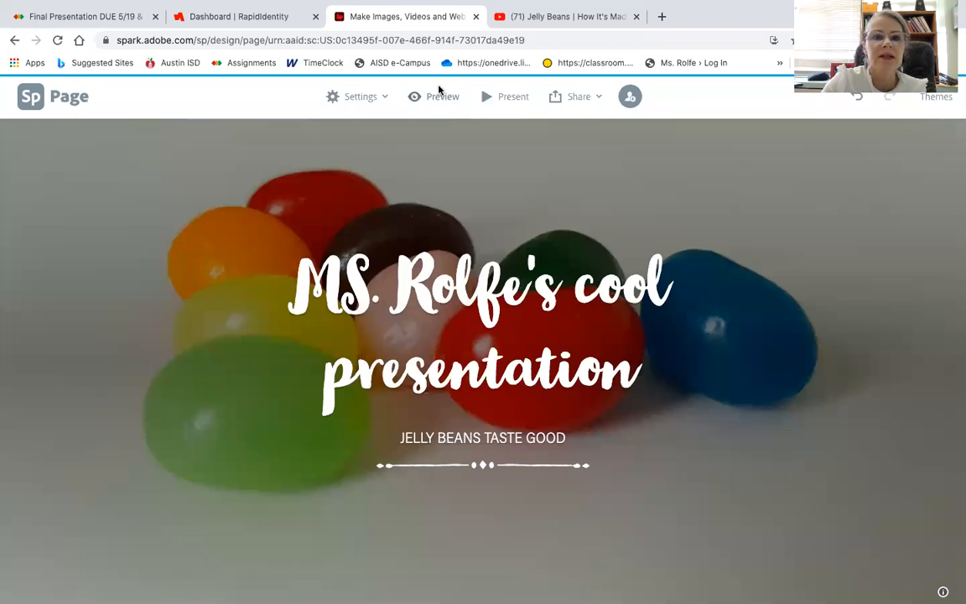
left_click(568, 99)
left_click(561, 132)
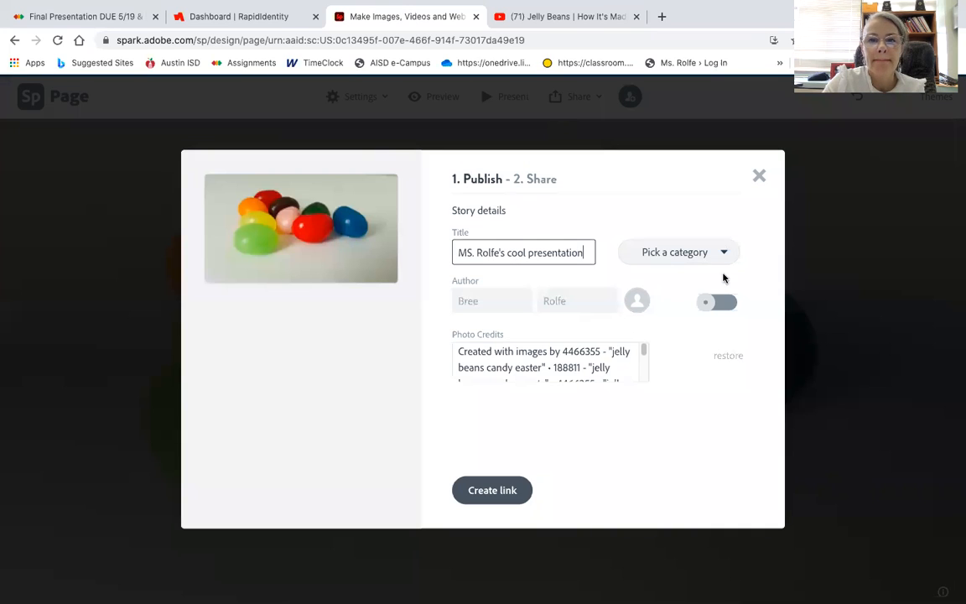
left_click(508, 489)
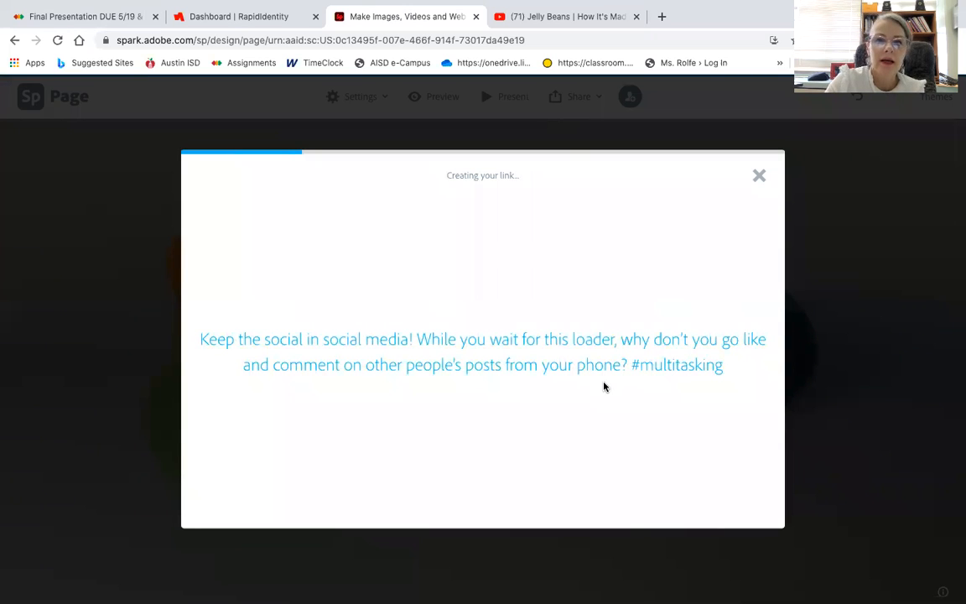